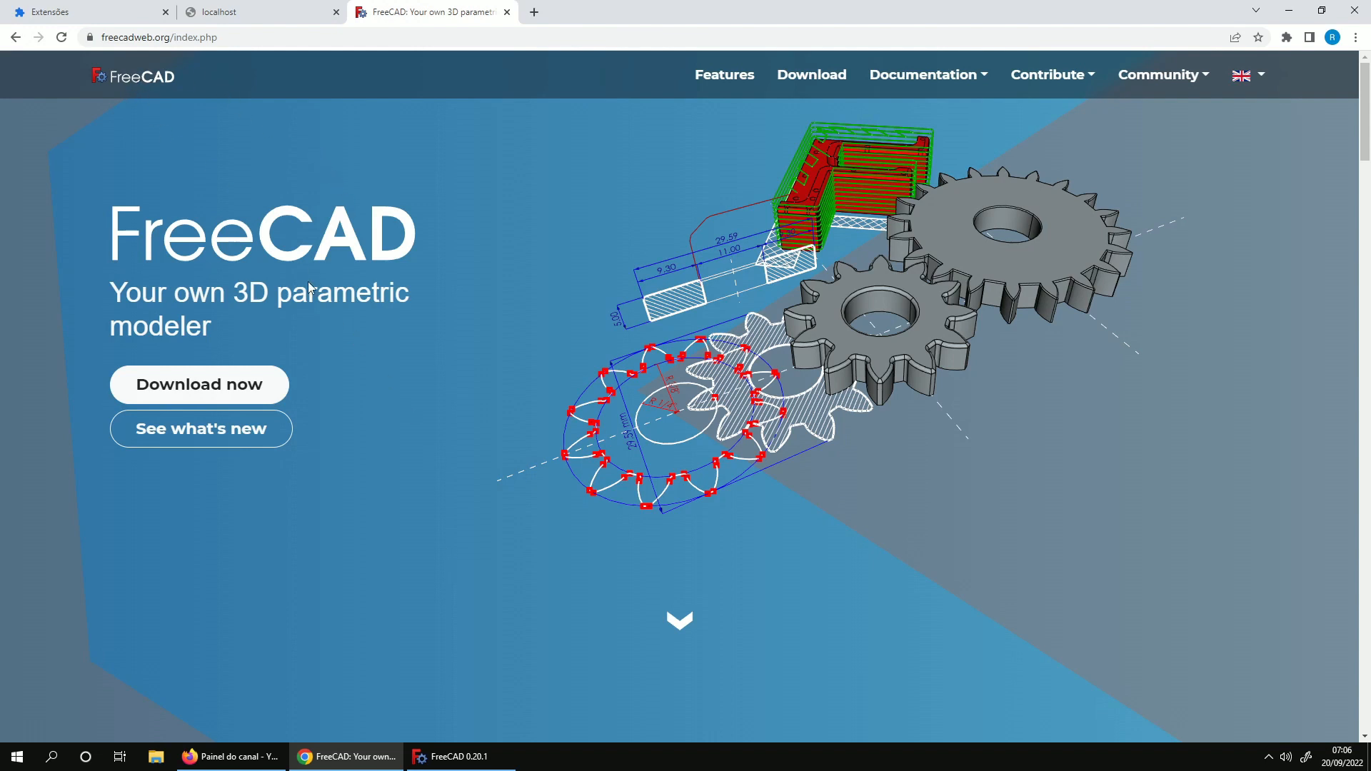
# Open the FreeCAD download page and try to download the 64-bit Windows installer, cancelling the save
pyautogui.click(812, 75)
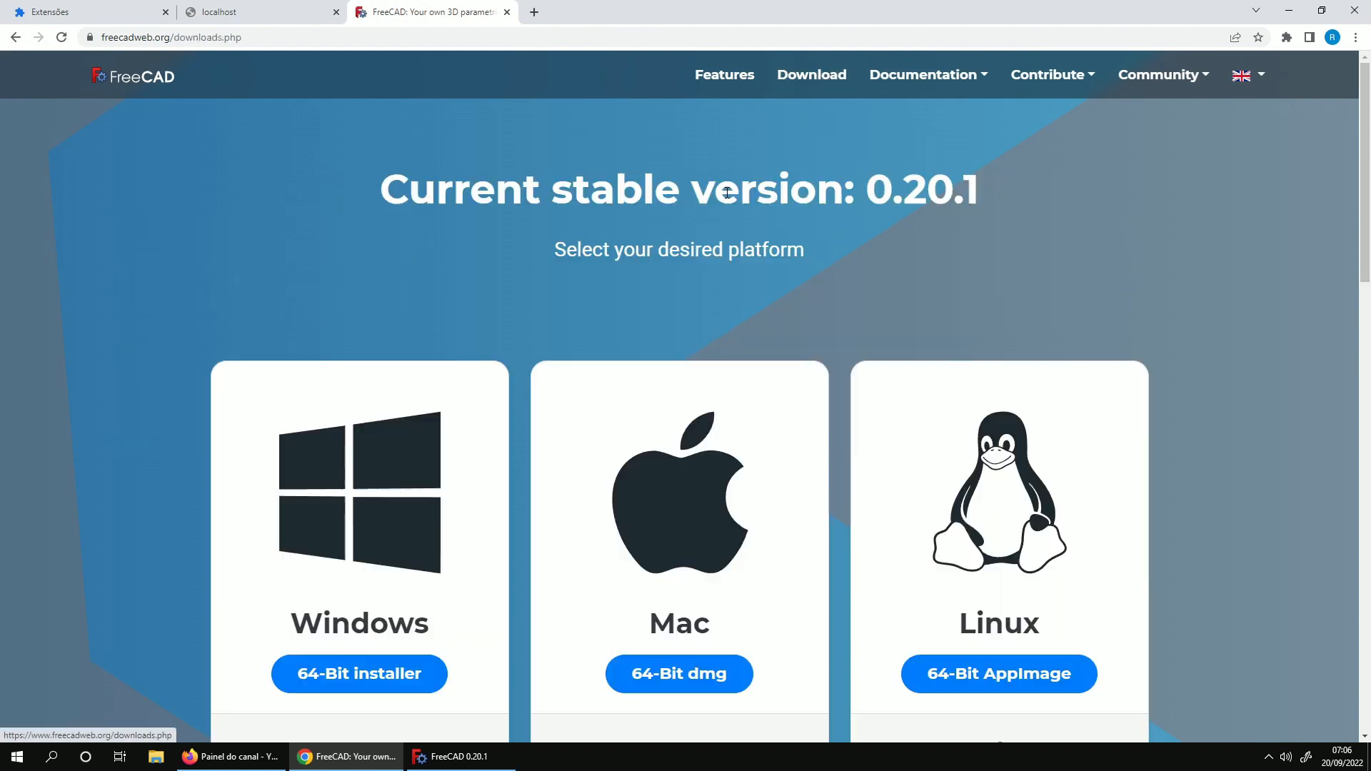
pyautogui.scroll(-1, 500, 247)
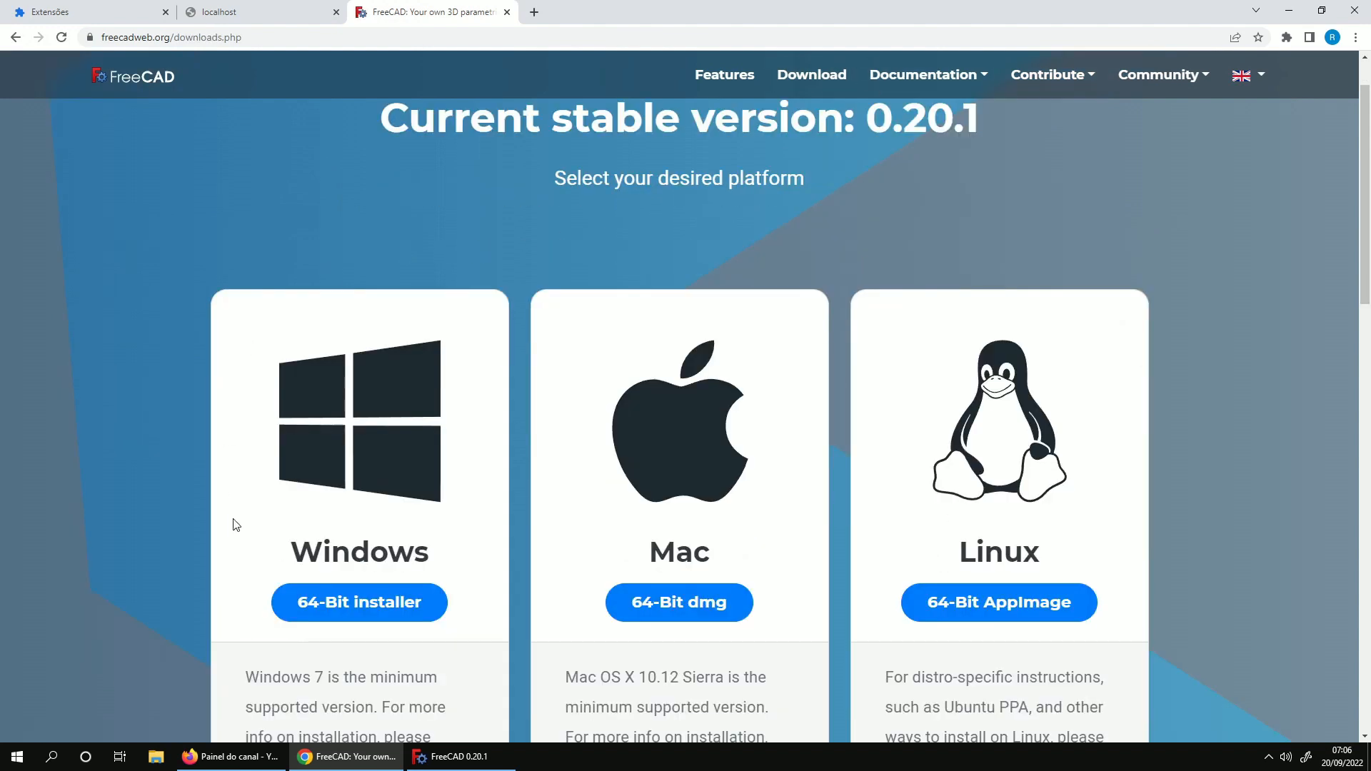
pyautogui.click(404, 603)
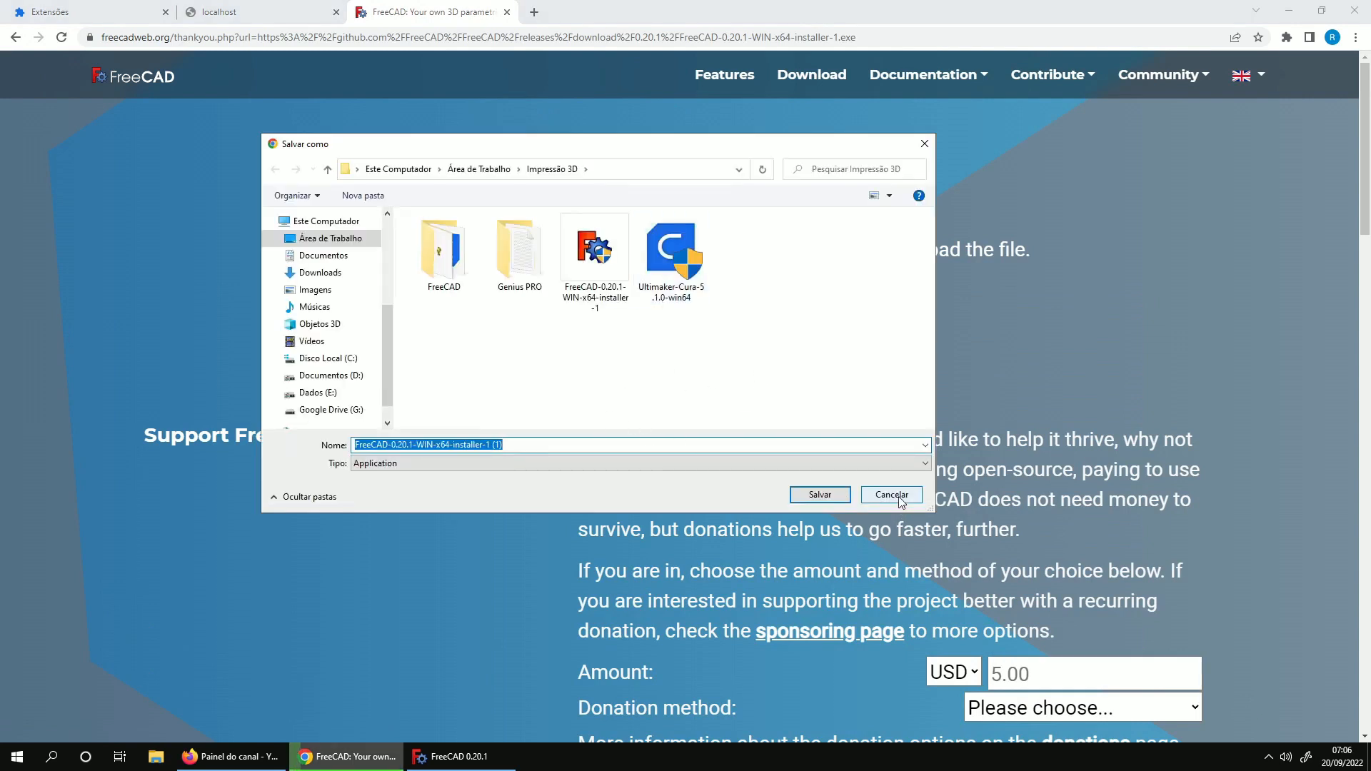
pyautogui.click(892, 495)
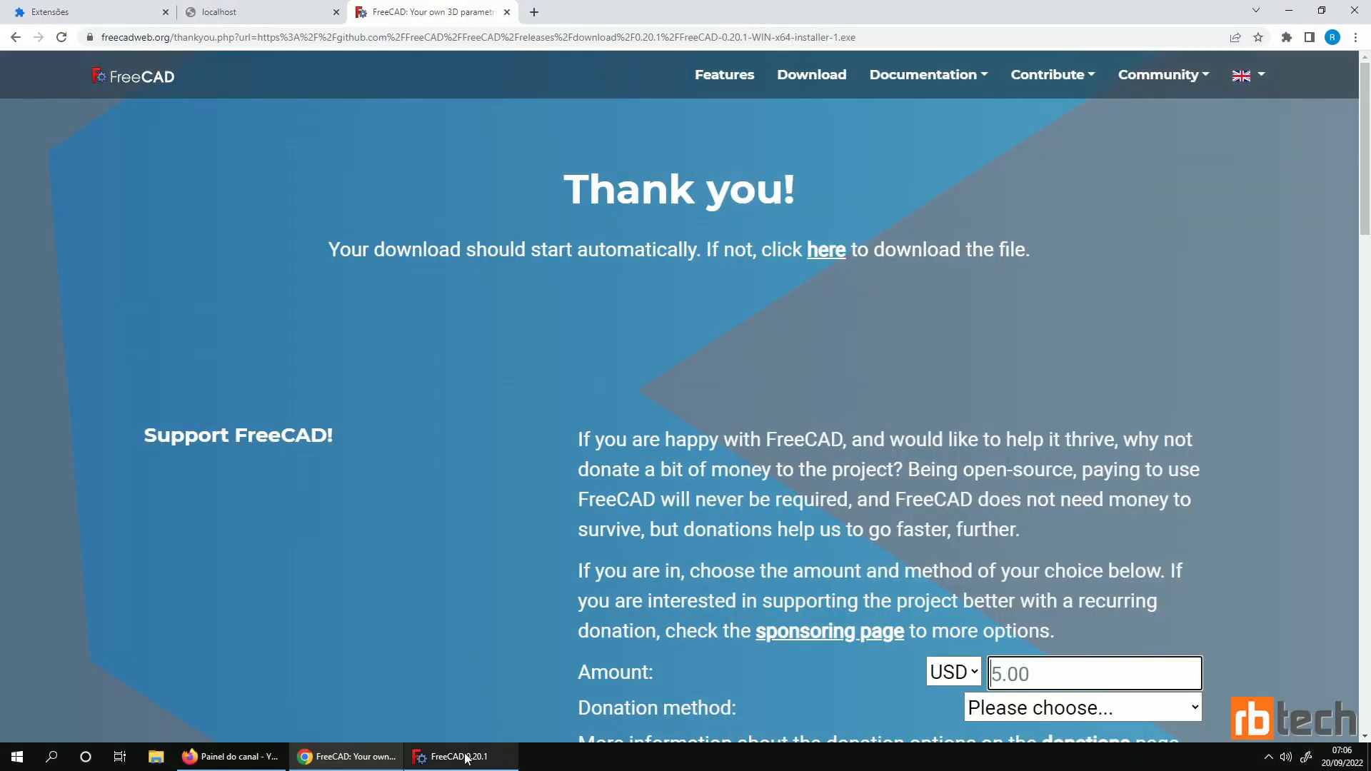
# Switch to FreeCAD and set the interface language to Português in the preferences
pyautogui.click(465, 759)
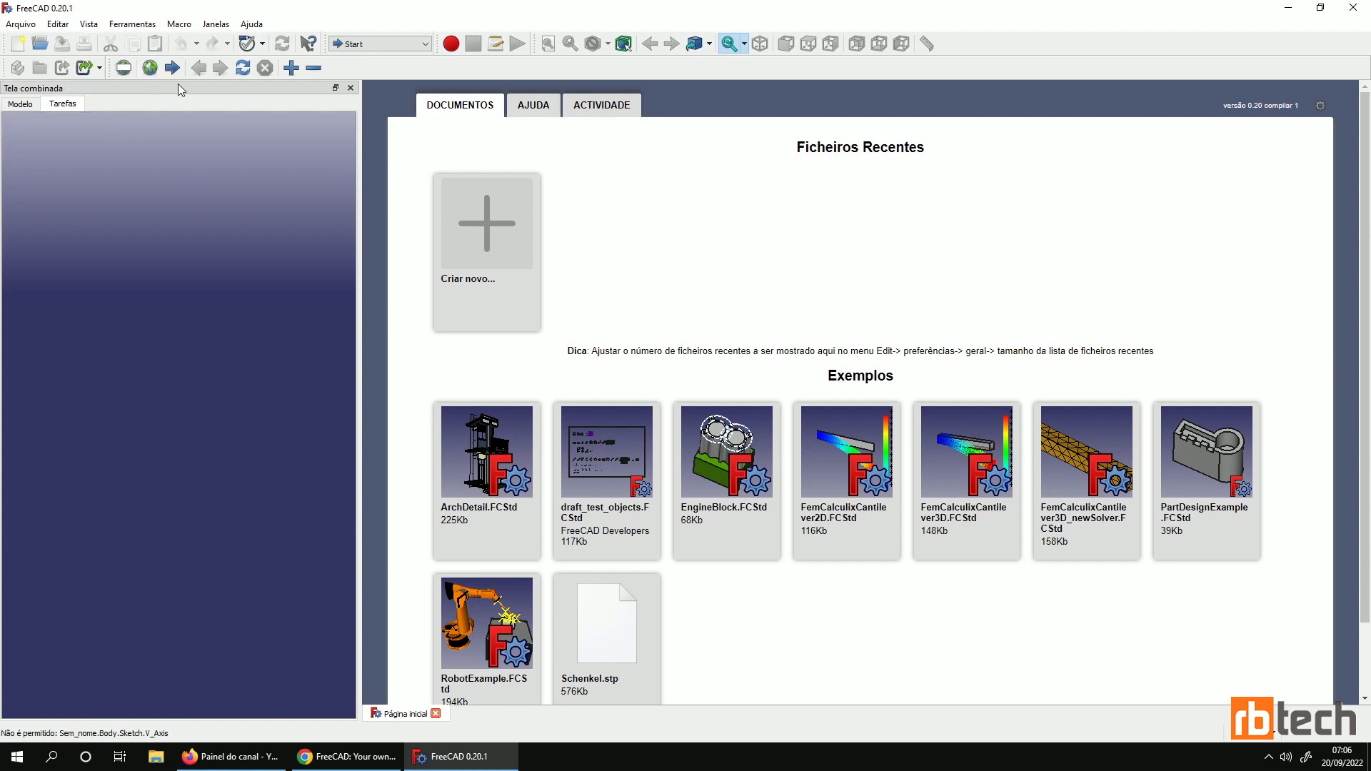
pyautogui.click(59, 24)
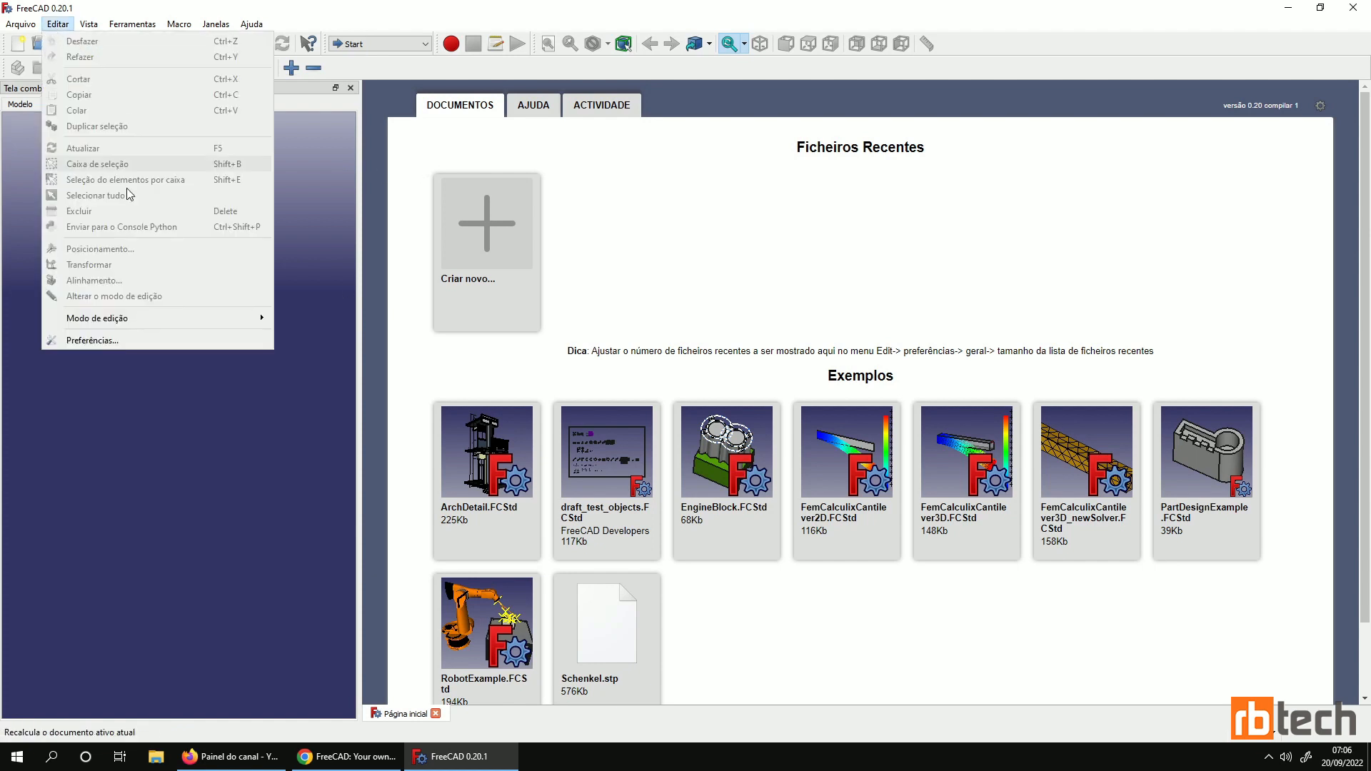
pyautogui.click(114, 341)
pyautogui.click(704, 190)
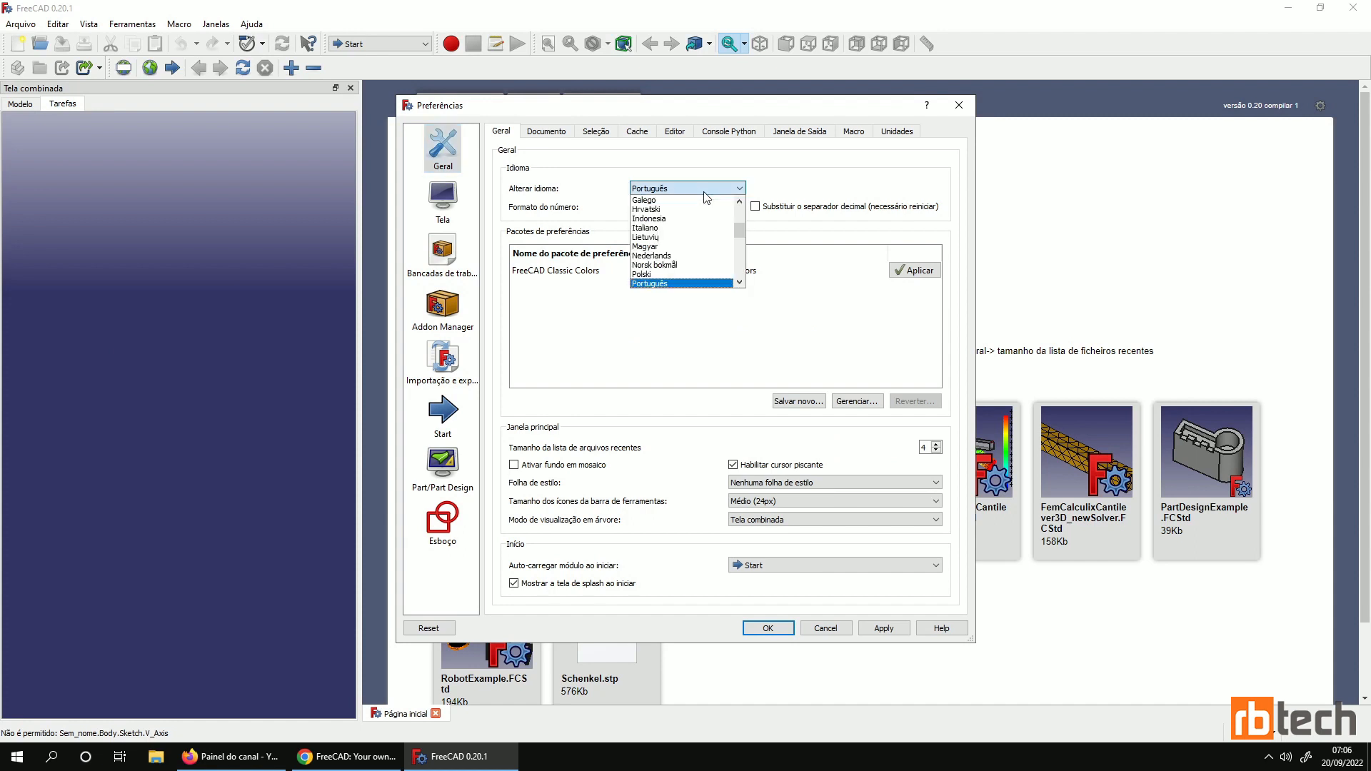
pyautogui.click(706, 283)
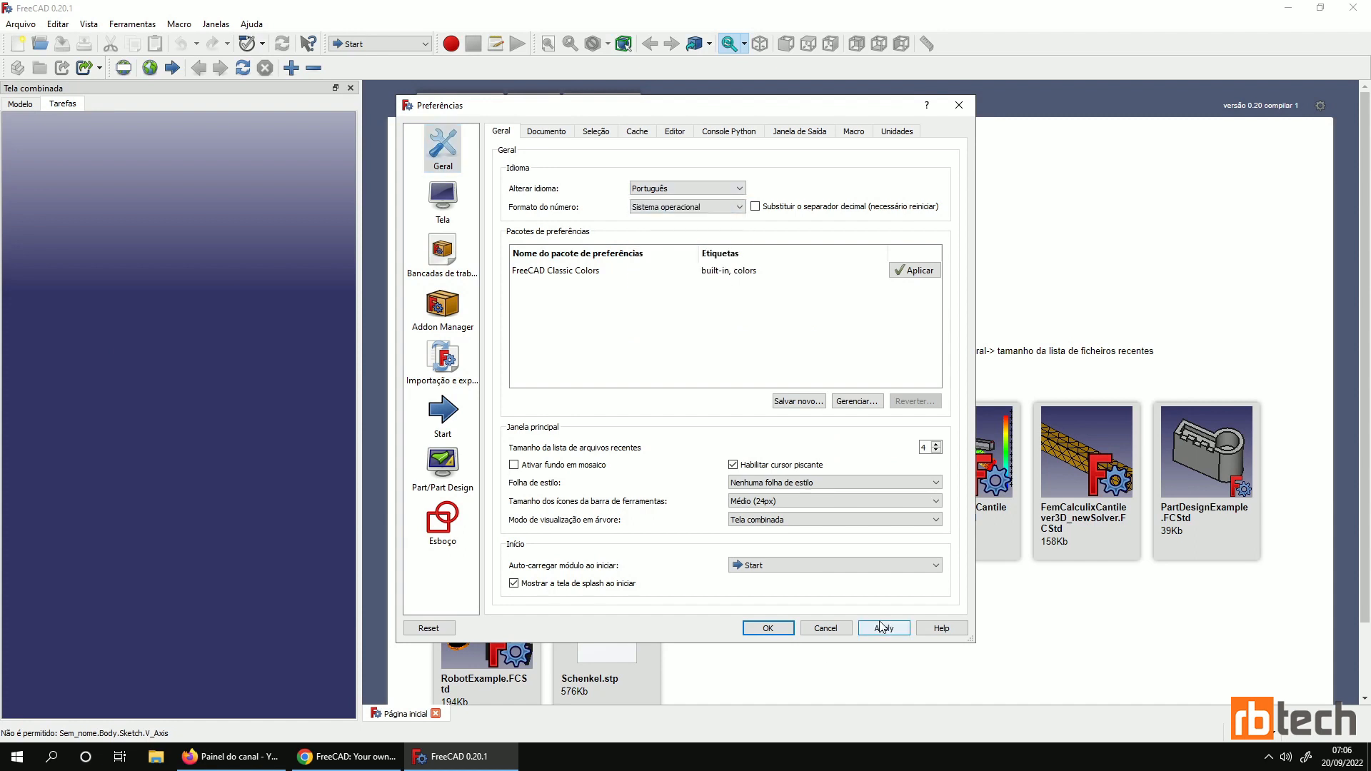
pyautogui.click(780, 629)
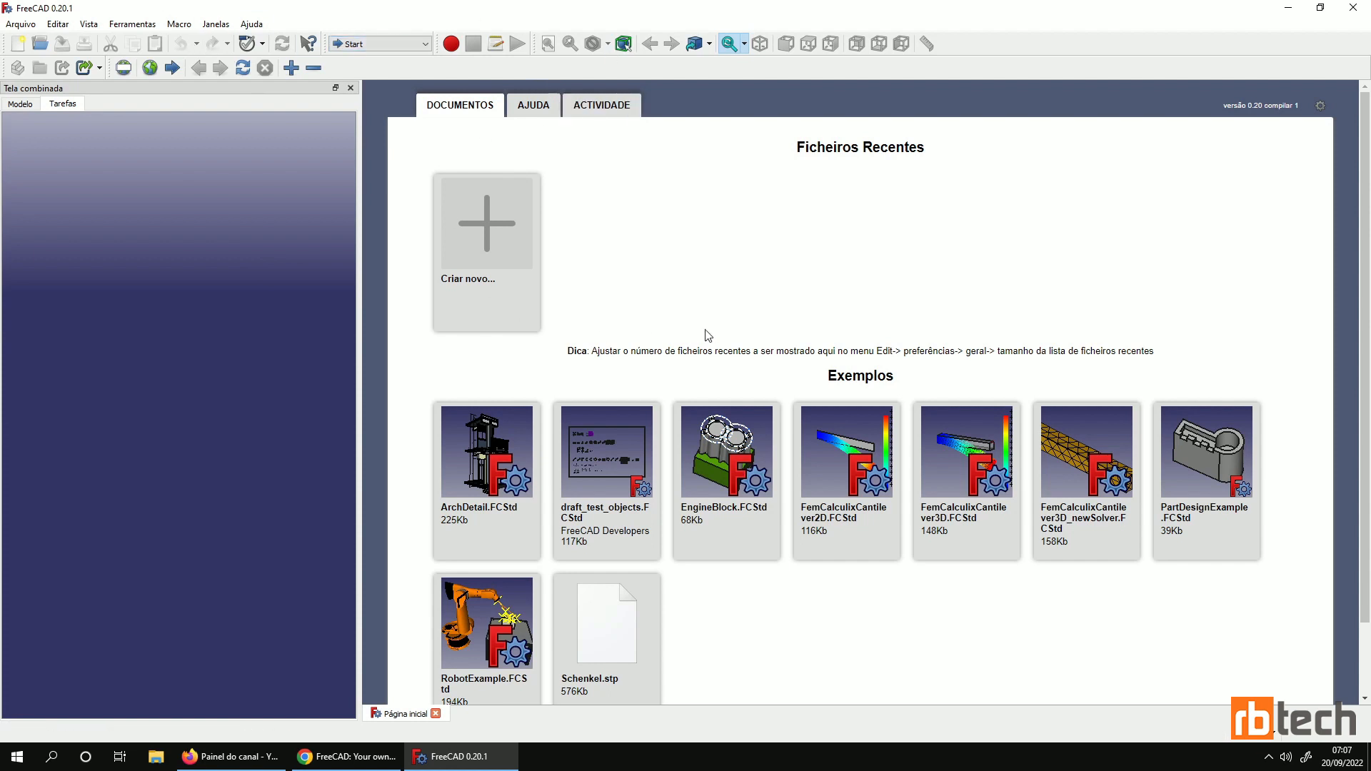
# Show the model tree and switch to the Part Design workbench
pyautogui.click(21, 107)
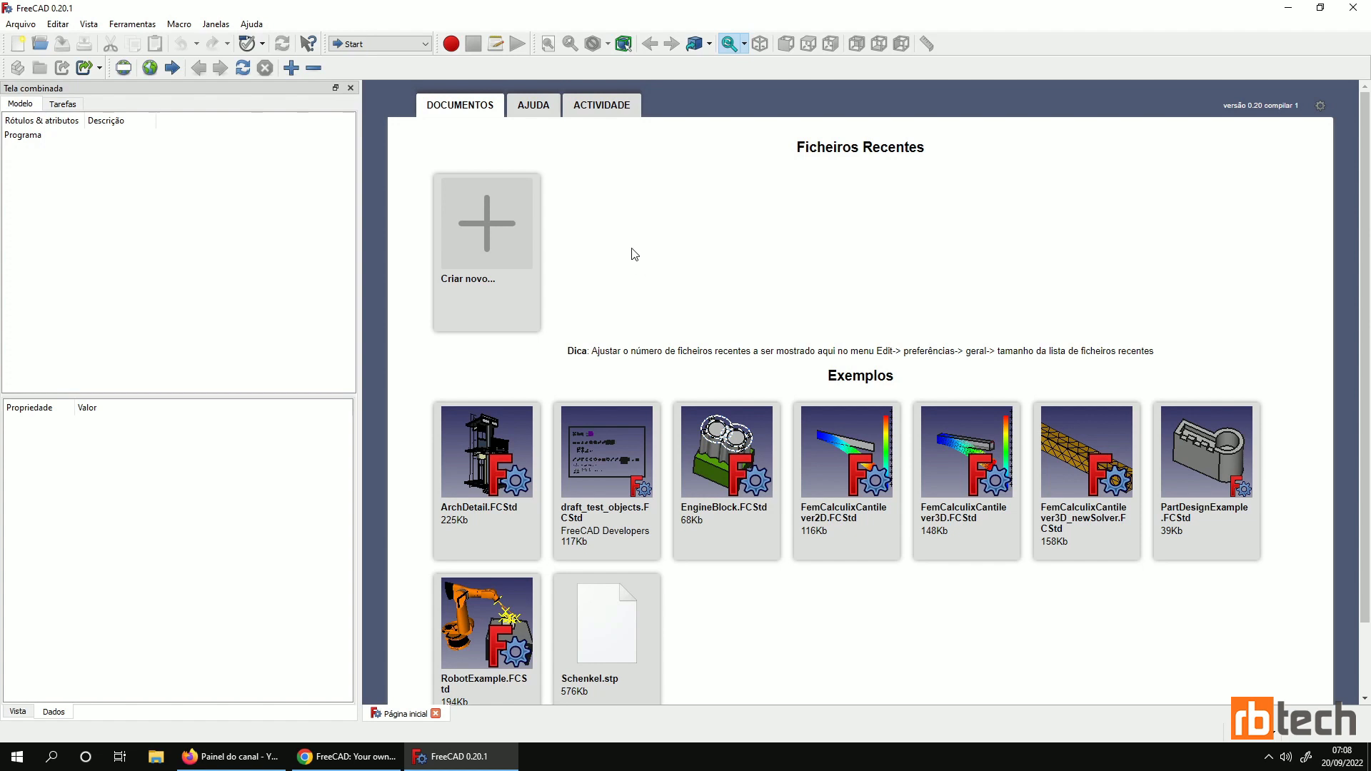
pyautogui.click(380, 44)
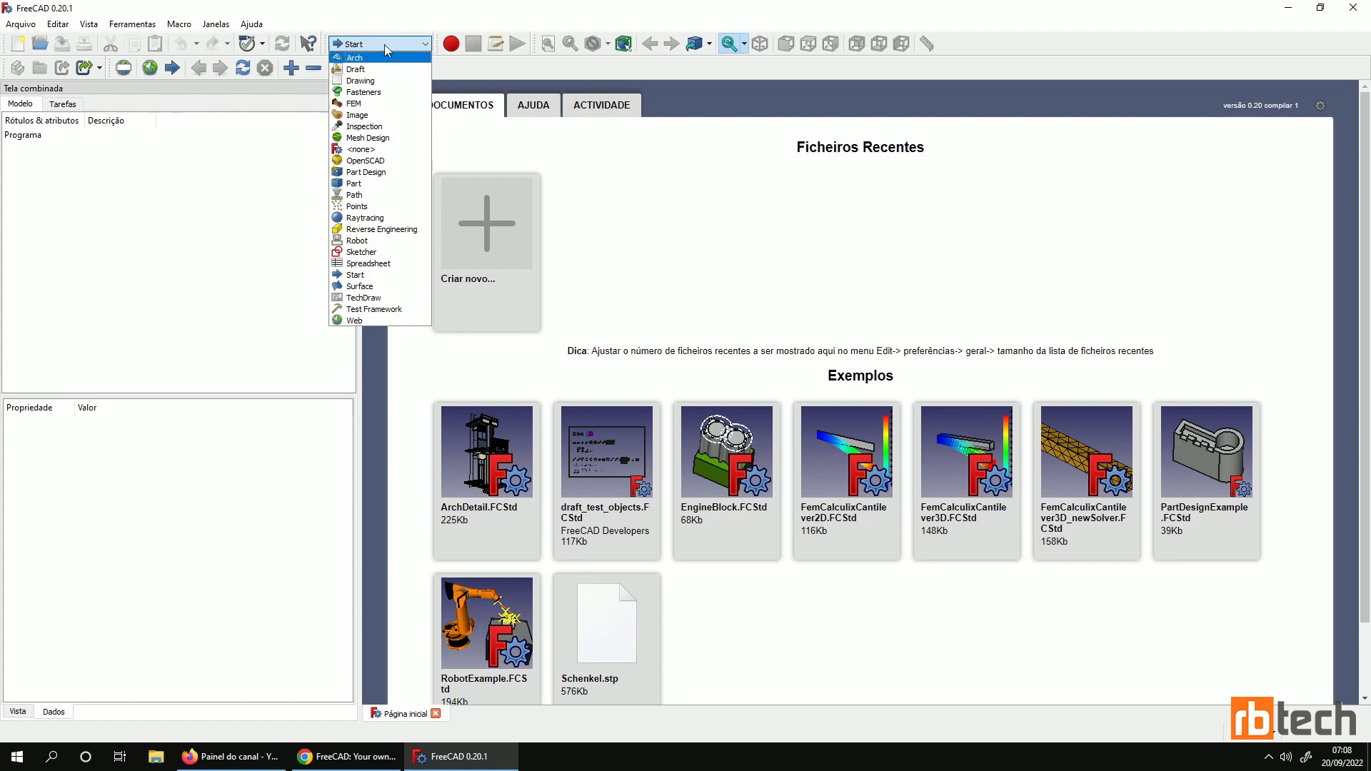
pyautogui.click(385, 174)
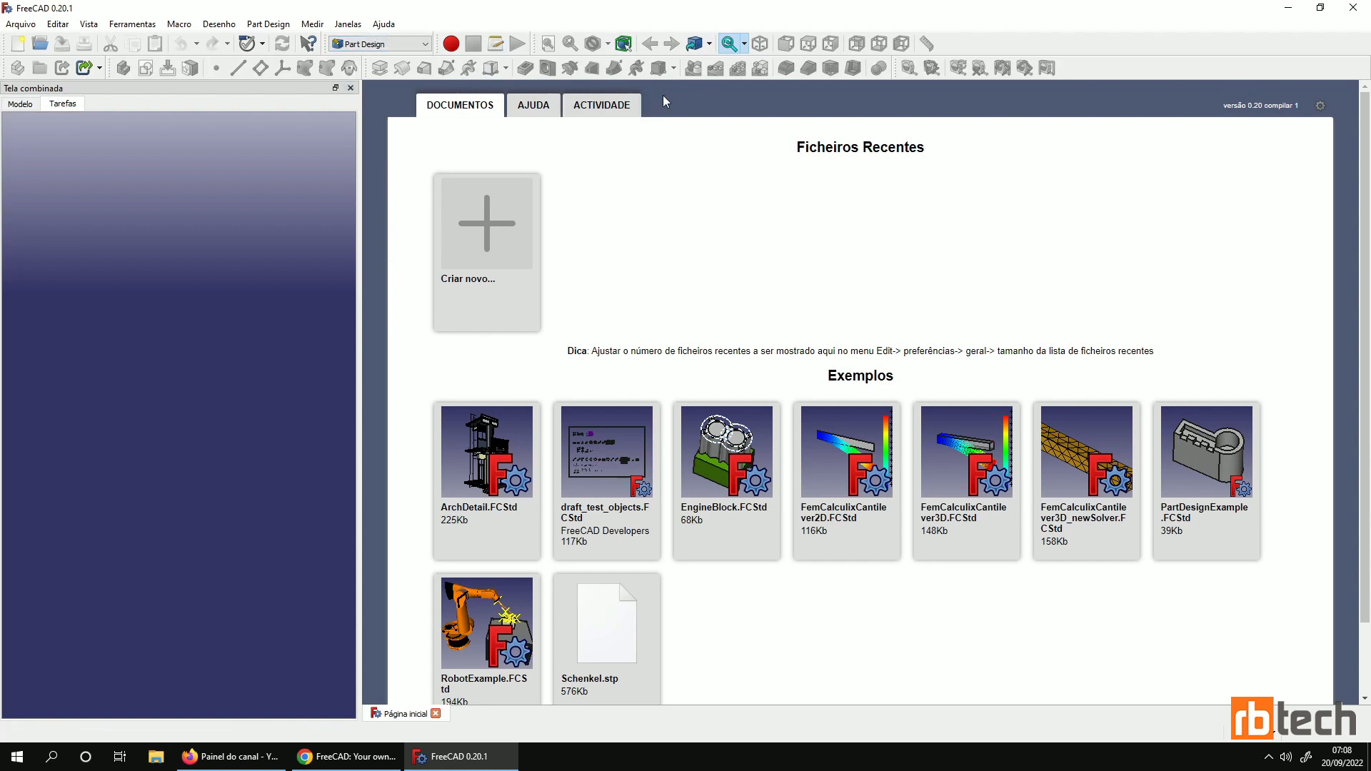
# Switch to the Part workbench and return to Part Design
pyautogui.click(394, 47)
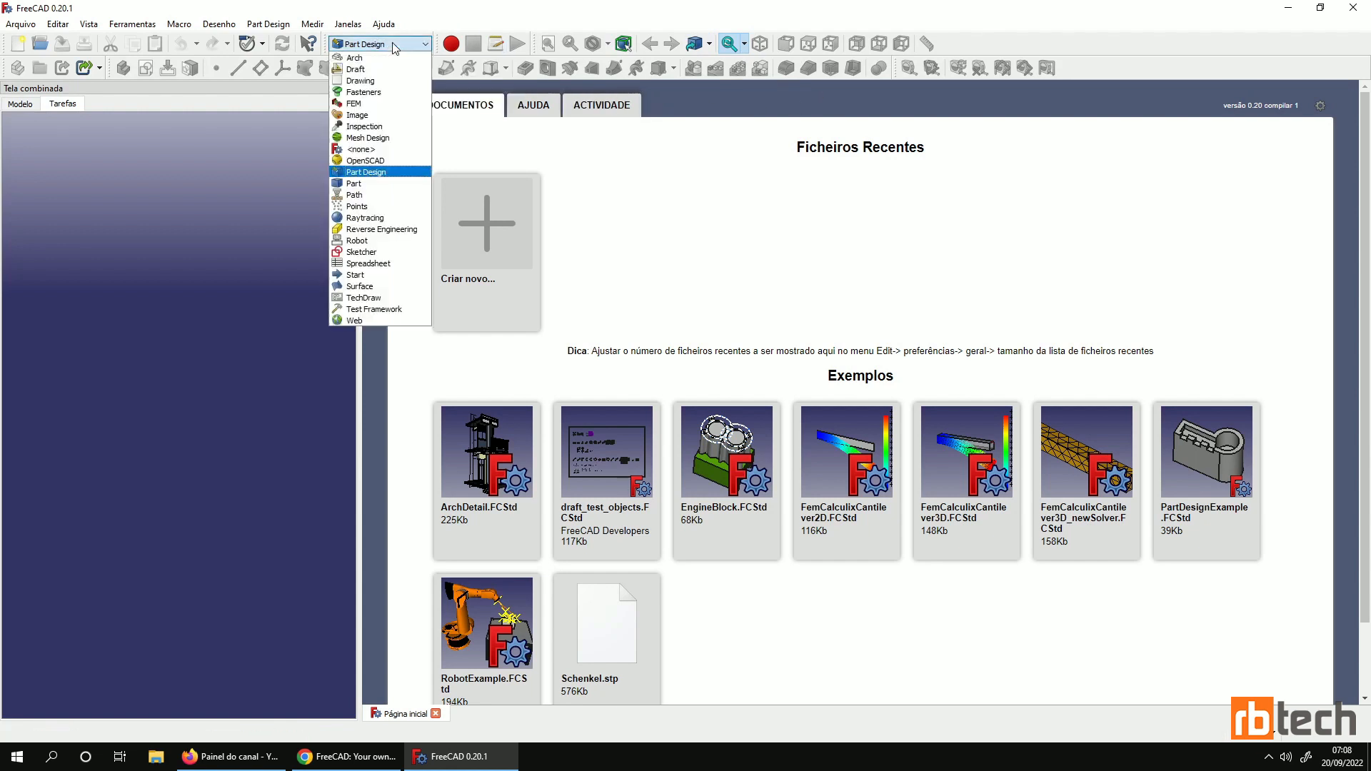
pyautogui.click(378, 169)
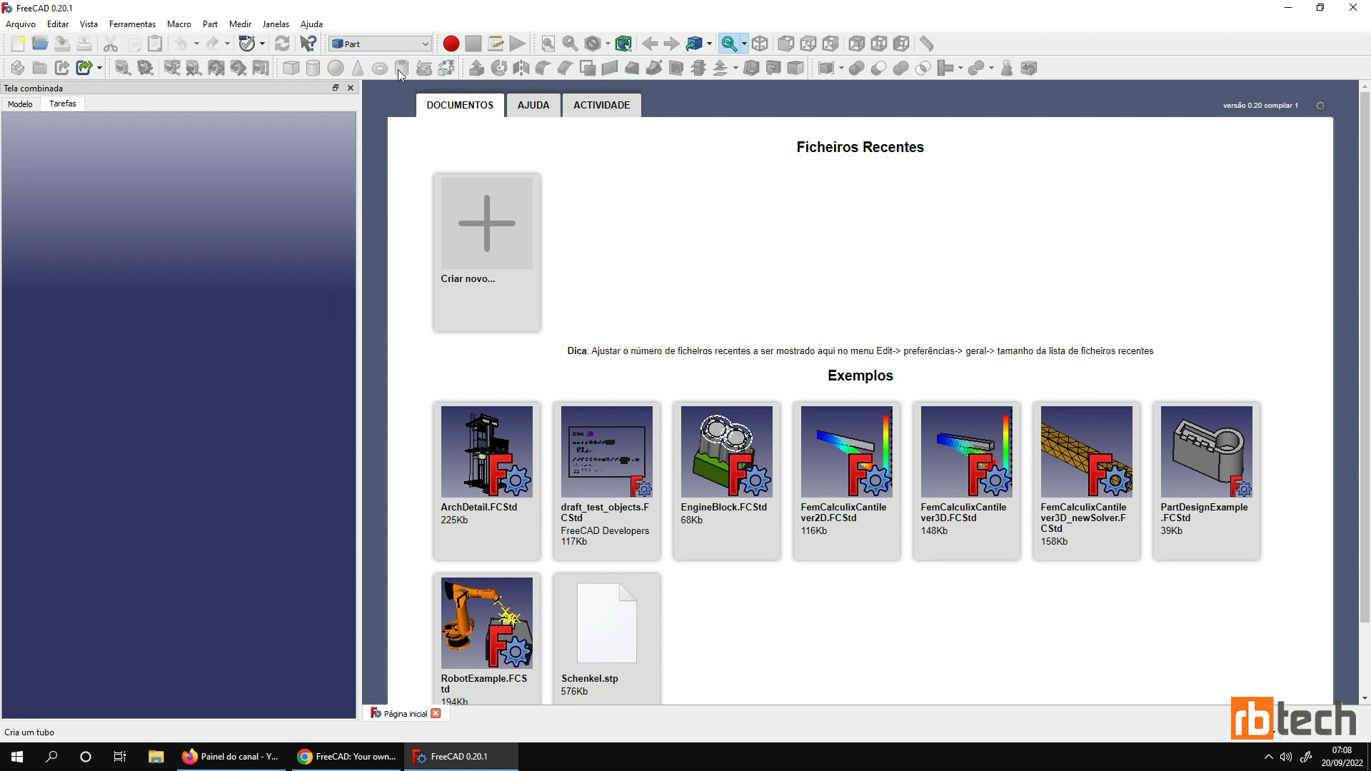
pyautogui.click(397, 43)
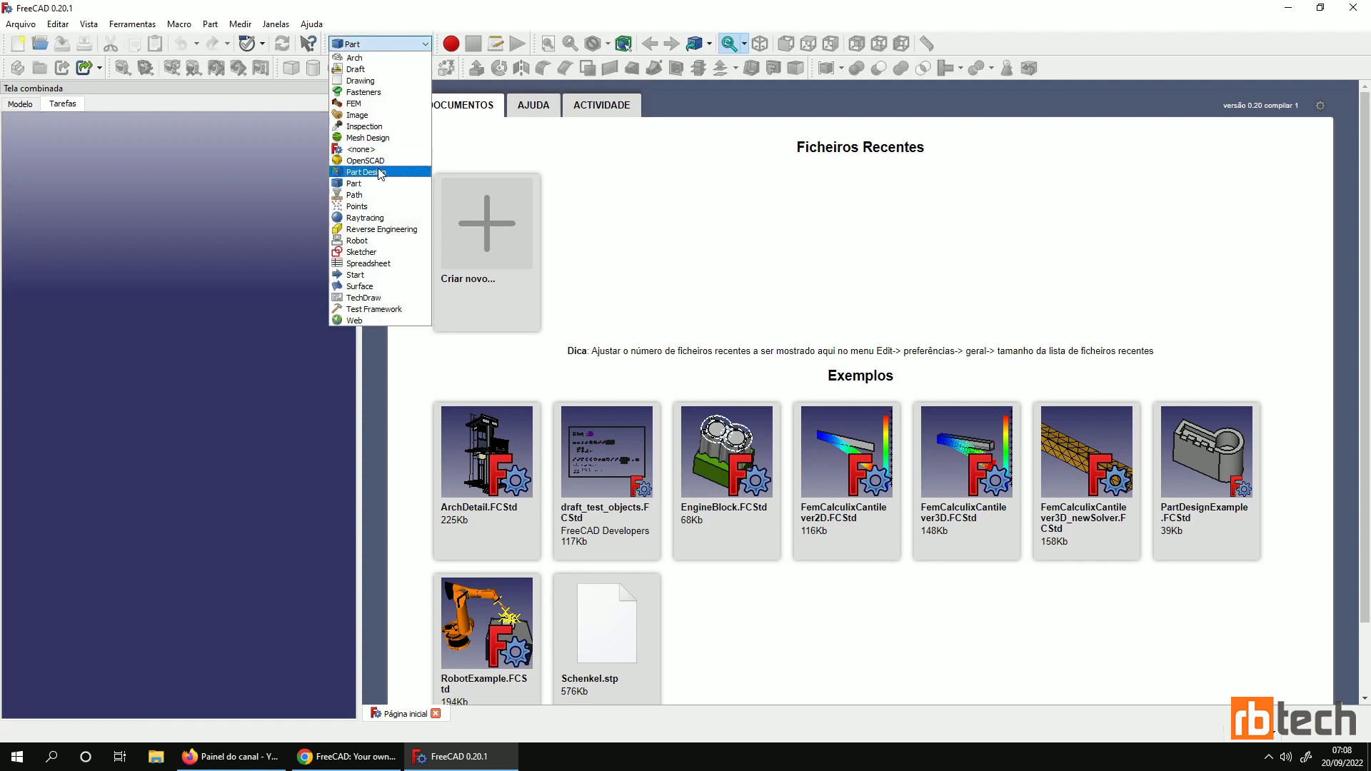
pyautogui.click(379, 171)
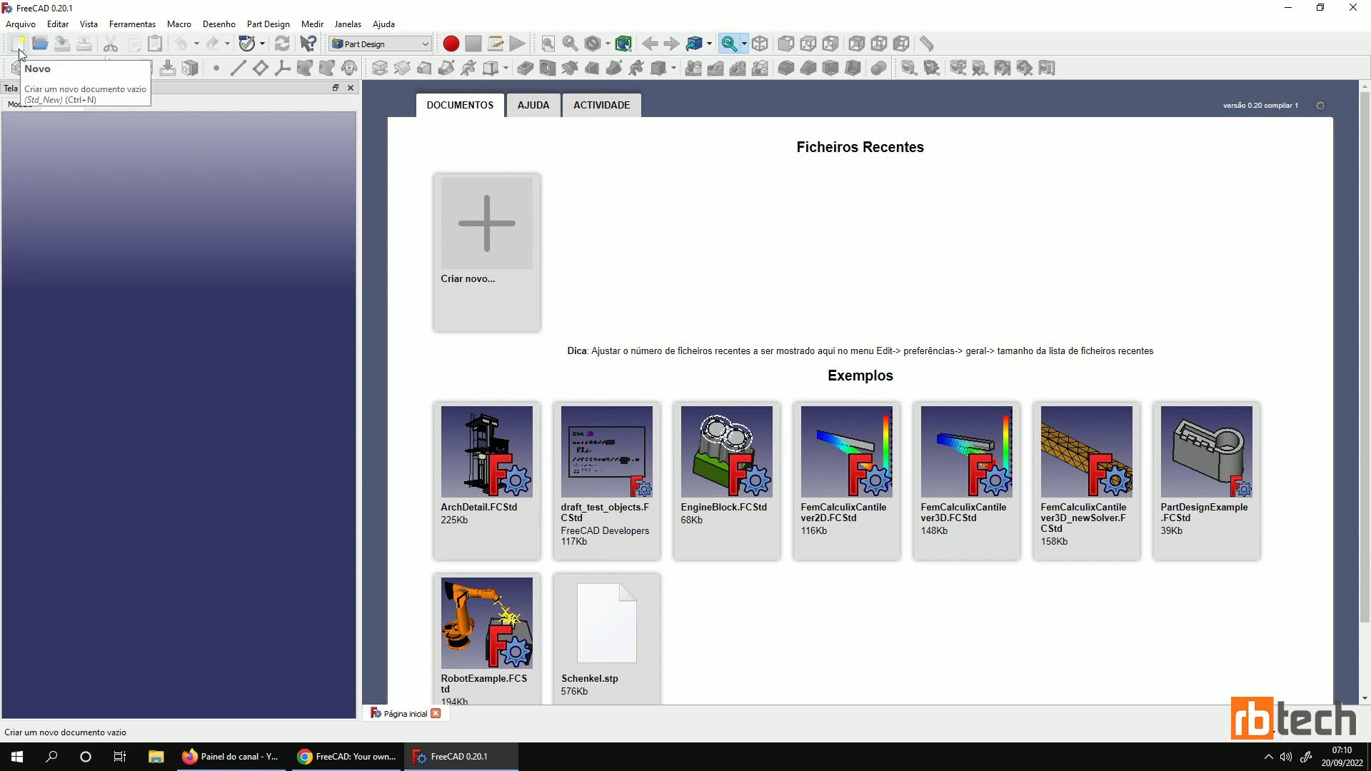
# Create a new empty document and show its model tree
pyautogui.click(21, 25)
pyautogui.click(21, 26)
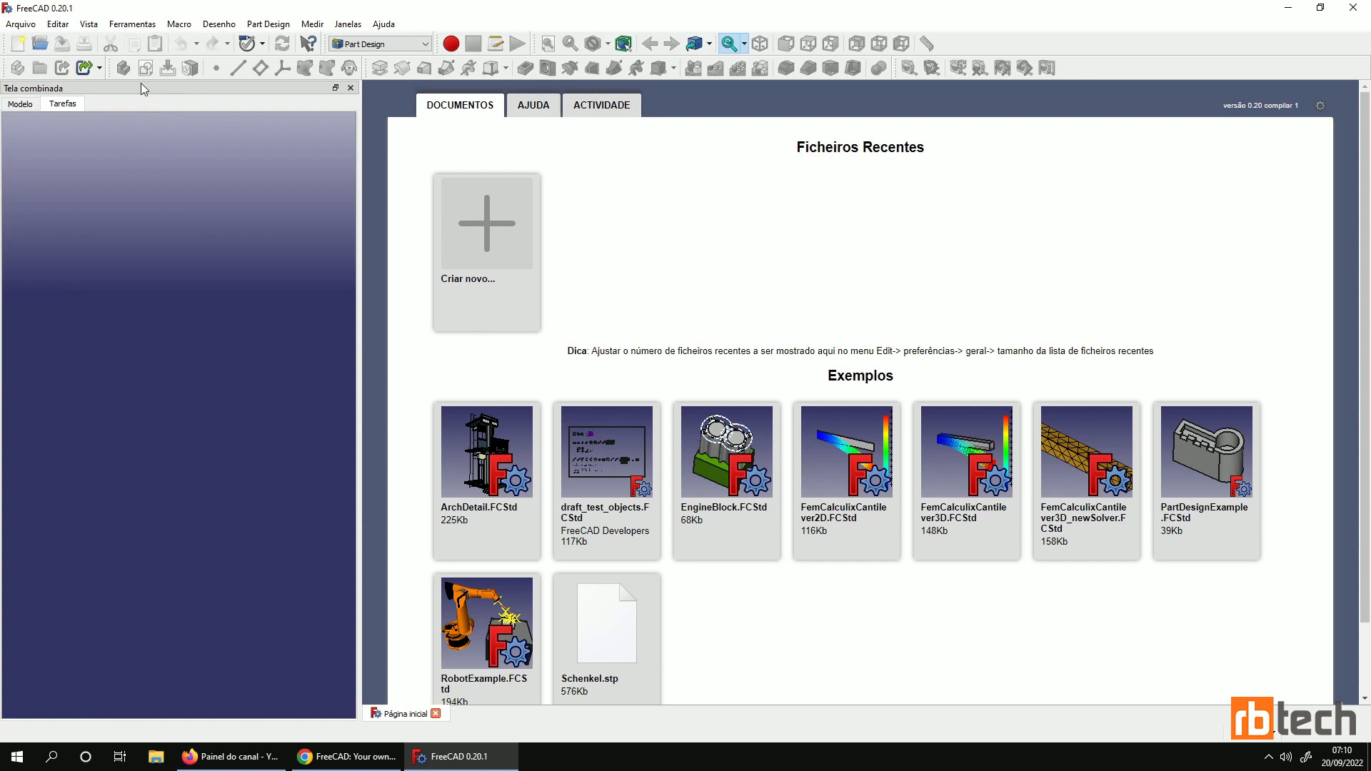
pyautogui.click(20, 47)
pyautogui.click(21, 109)
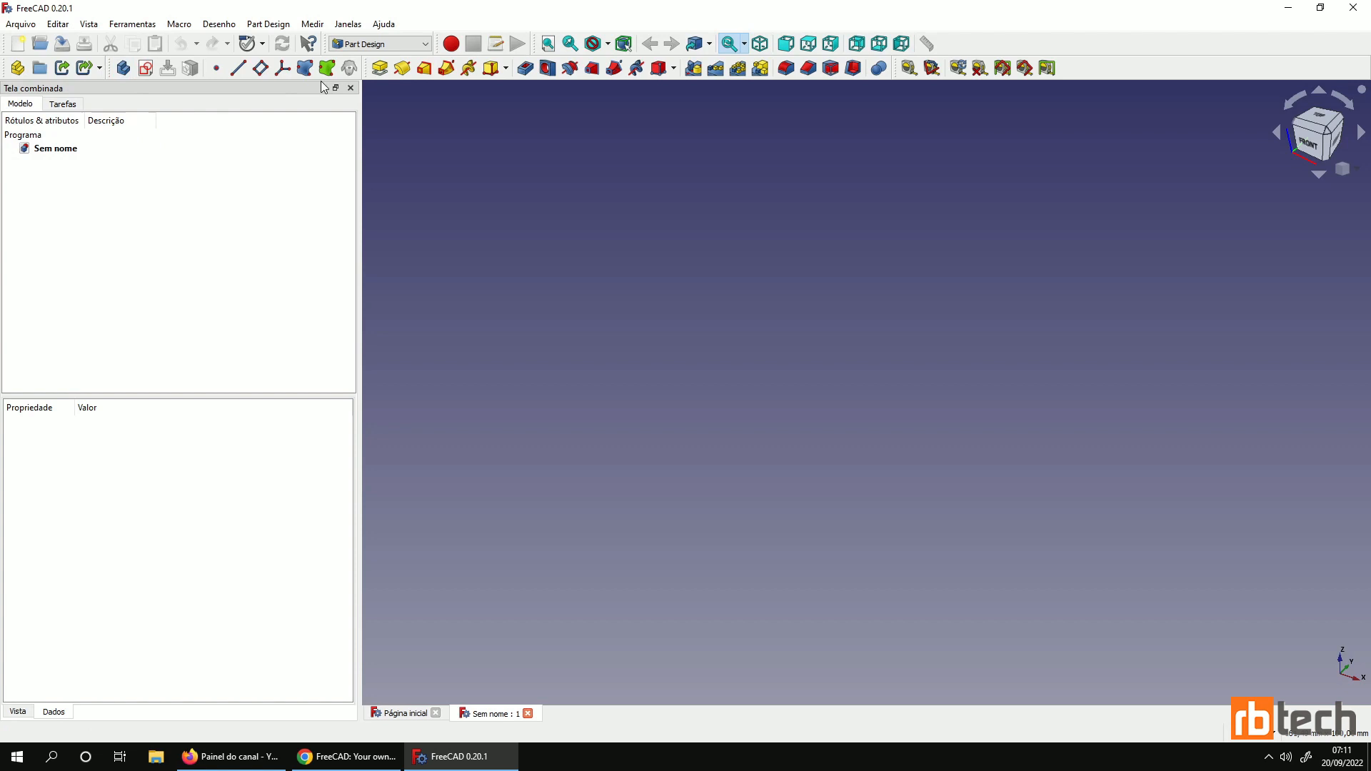
# Switch to the Start workbench and go back to Part Design
pyautogui.click(380, 44)
pyautogui.click(358, 277)
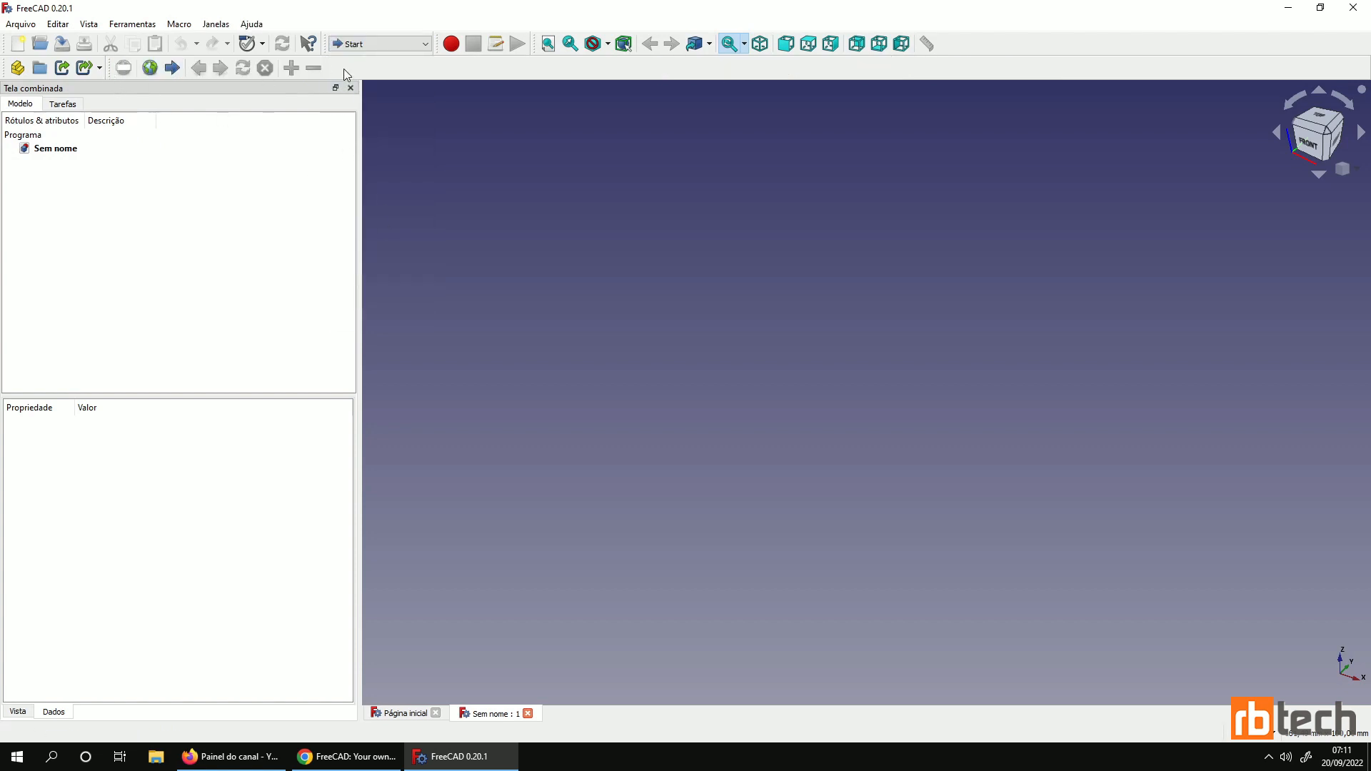
pyautogui.click(396, 45)
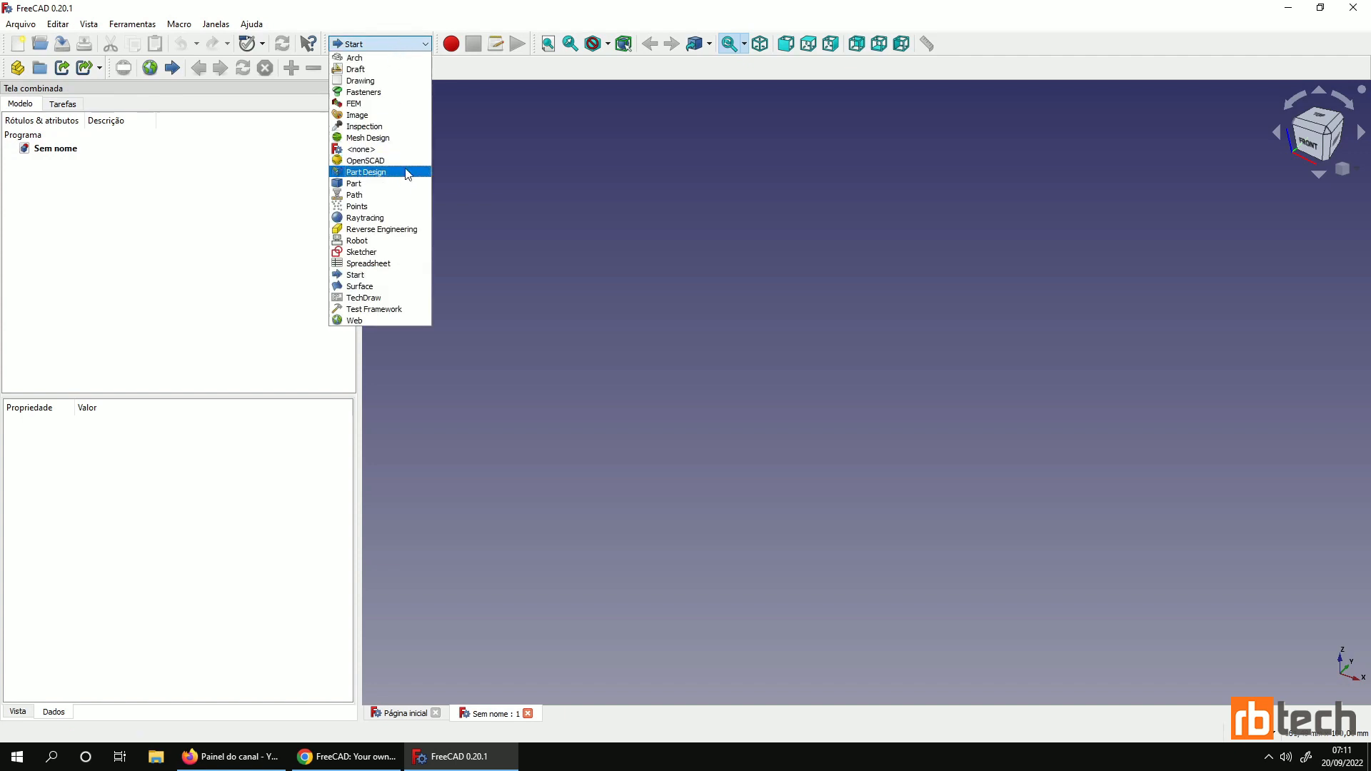
pyautogui.click(382, 172)
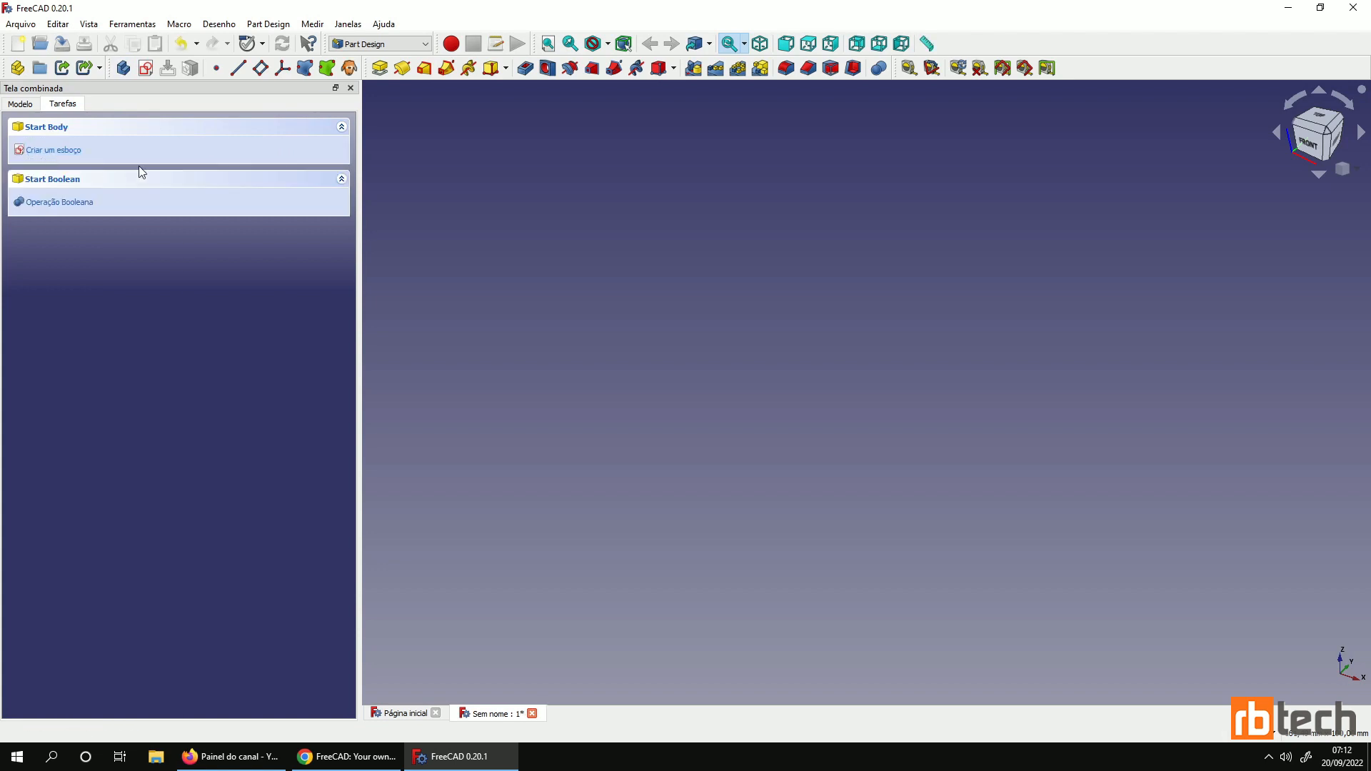
# Start a new sketch in the body, comparing the three base planes and choosing XY_Plane
pyautogui.click(44, 150)
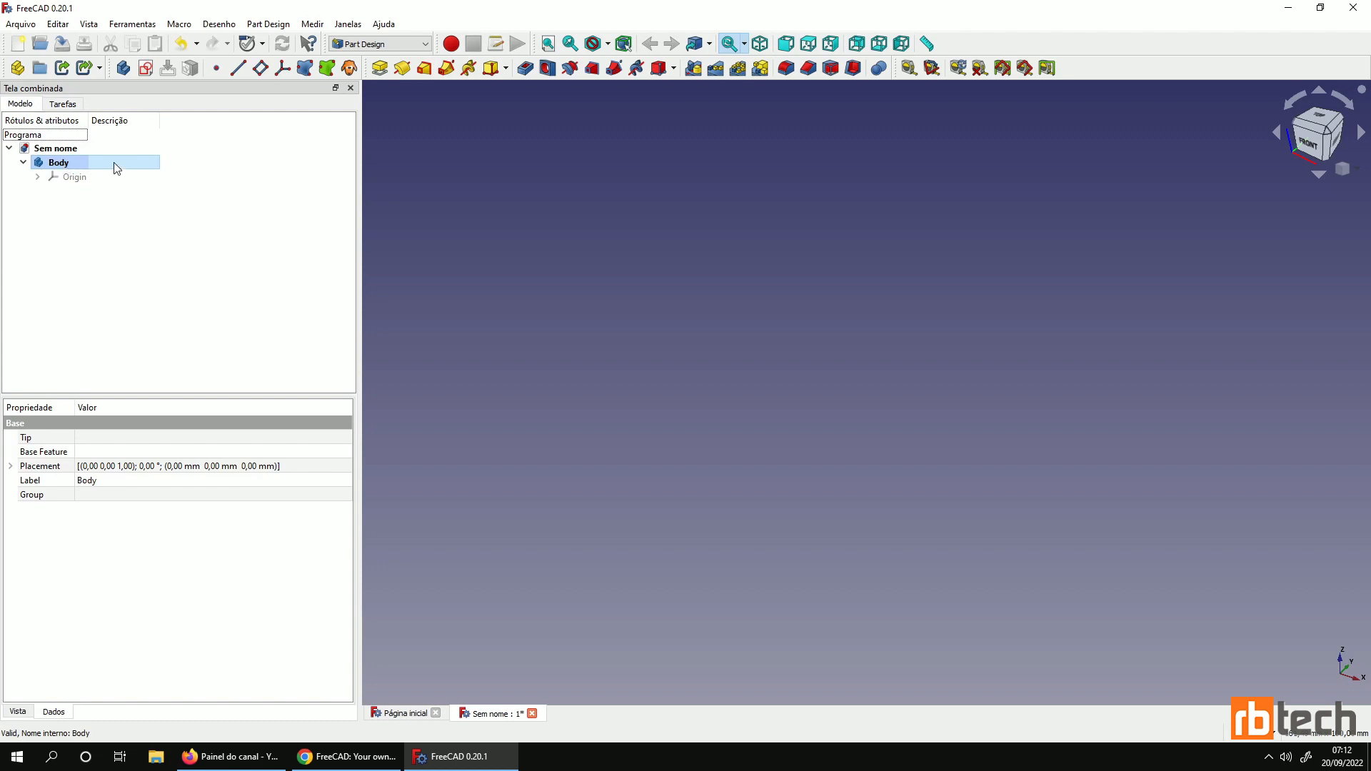
pyautogui.click(148, 70)
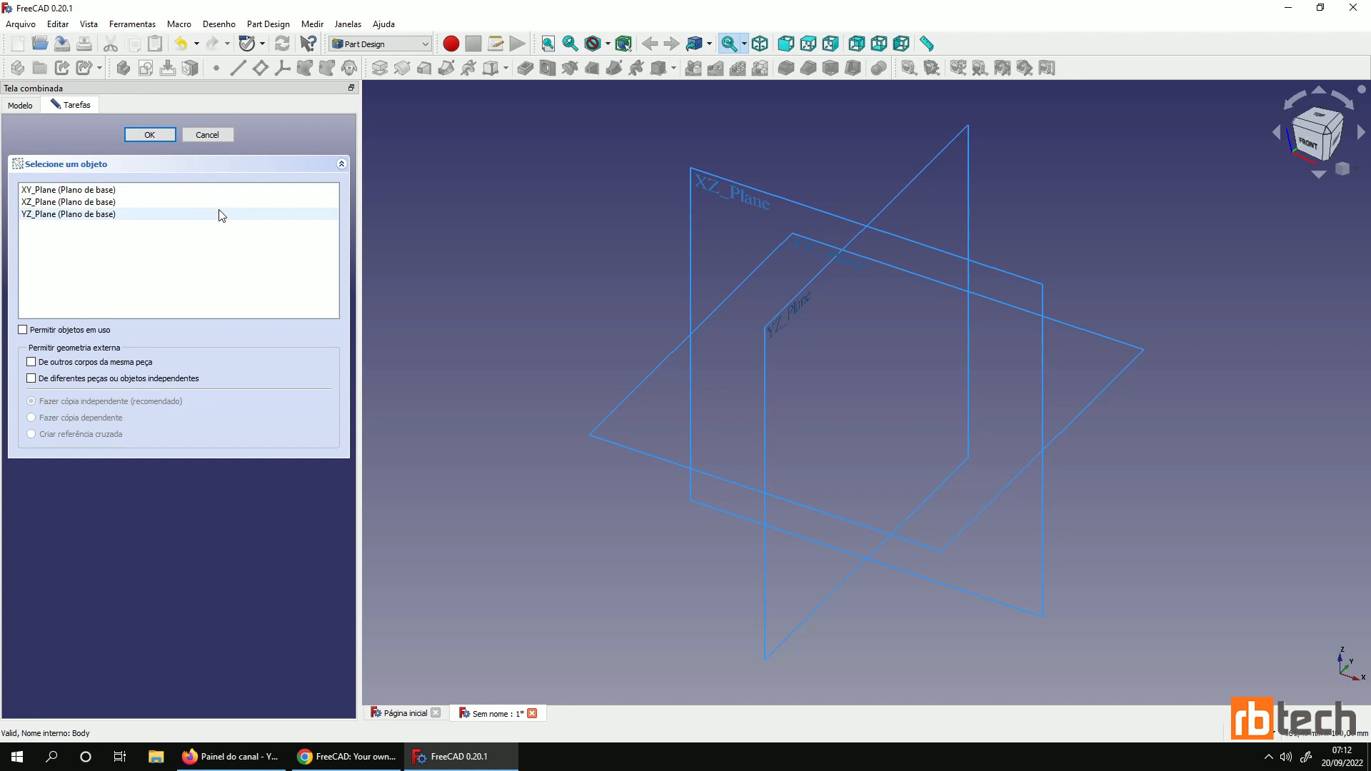
pyautogui.click(143, 190)
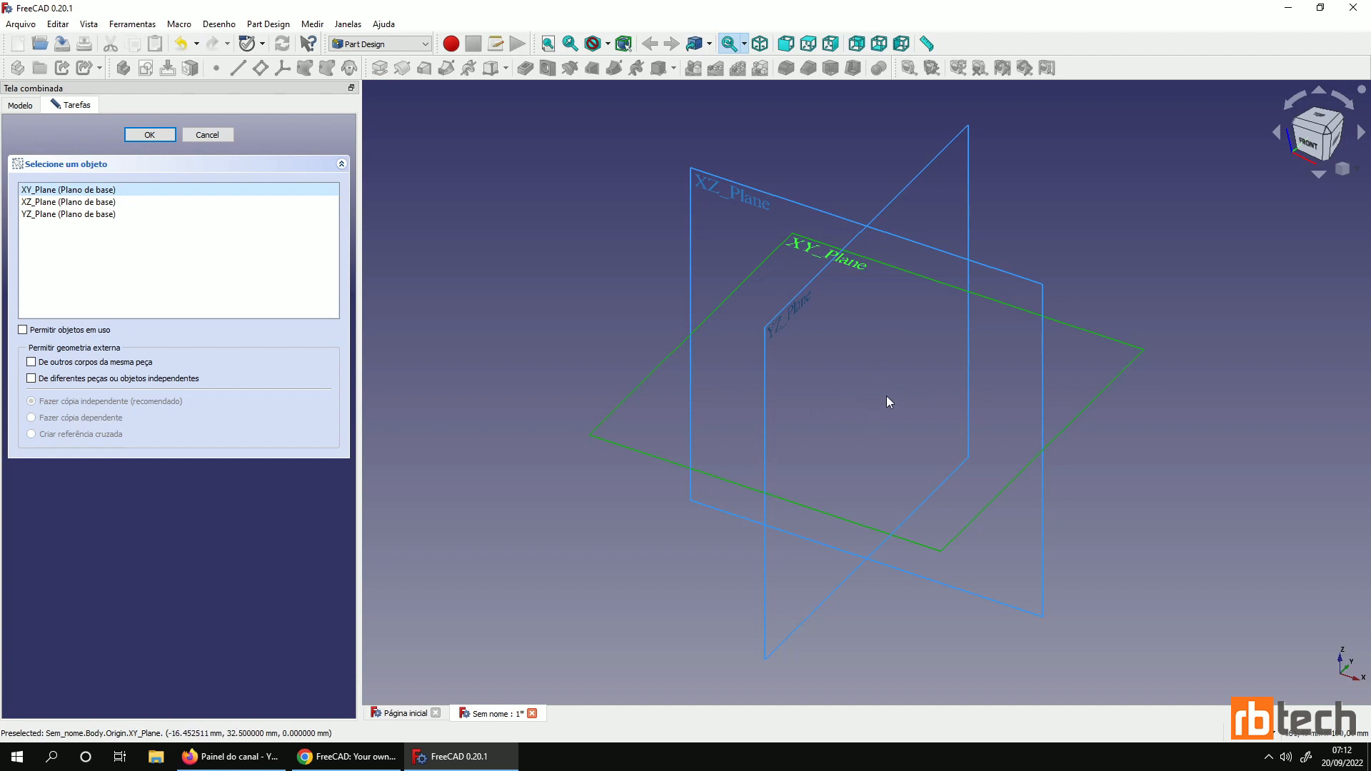
pyautogui.click(135, 203)
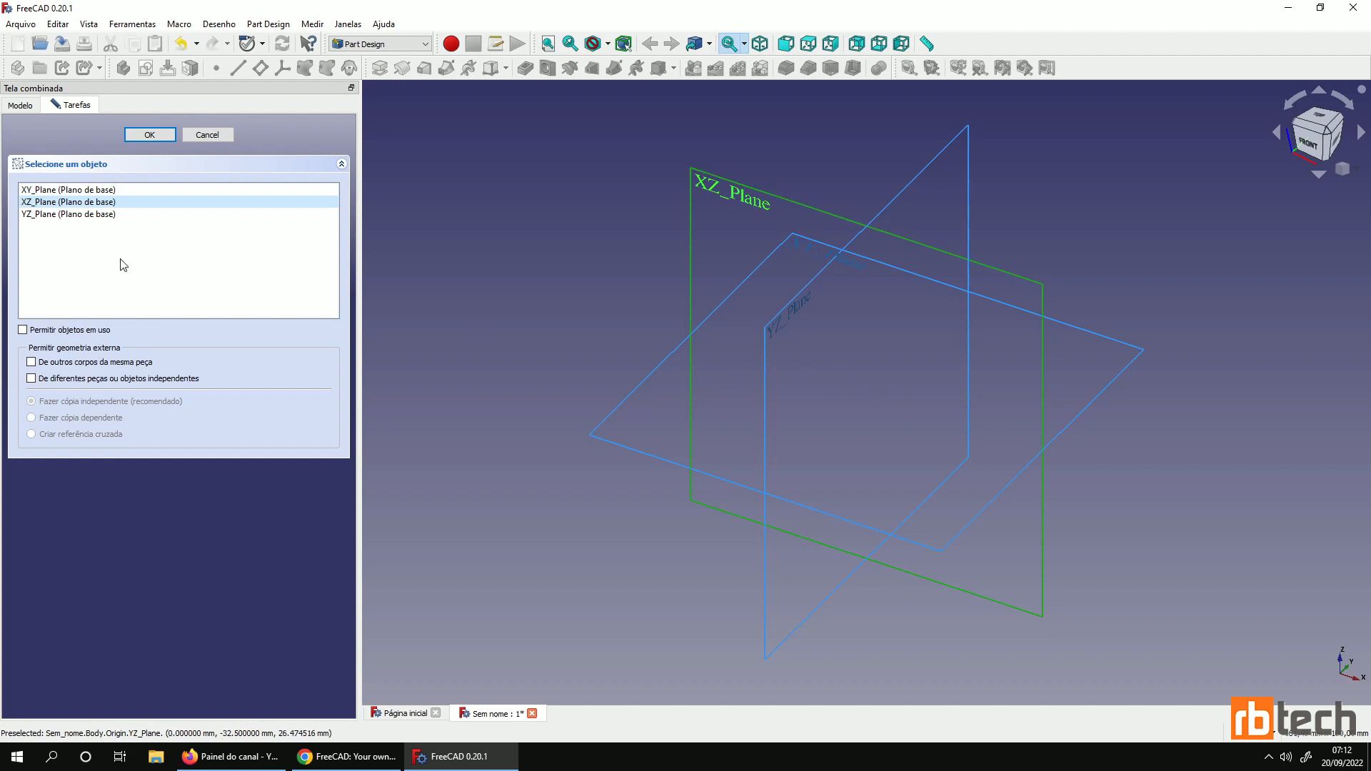
pyautogui.click(83, 215)
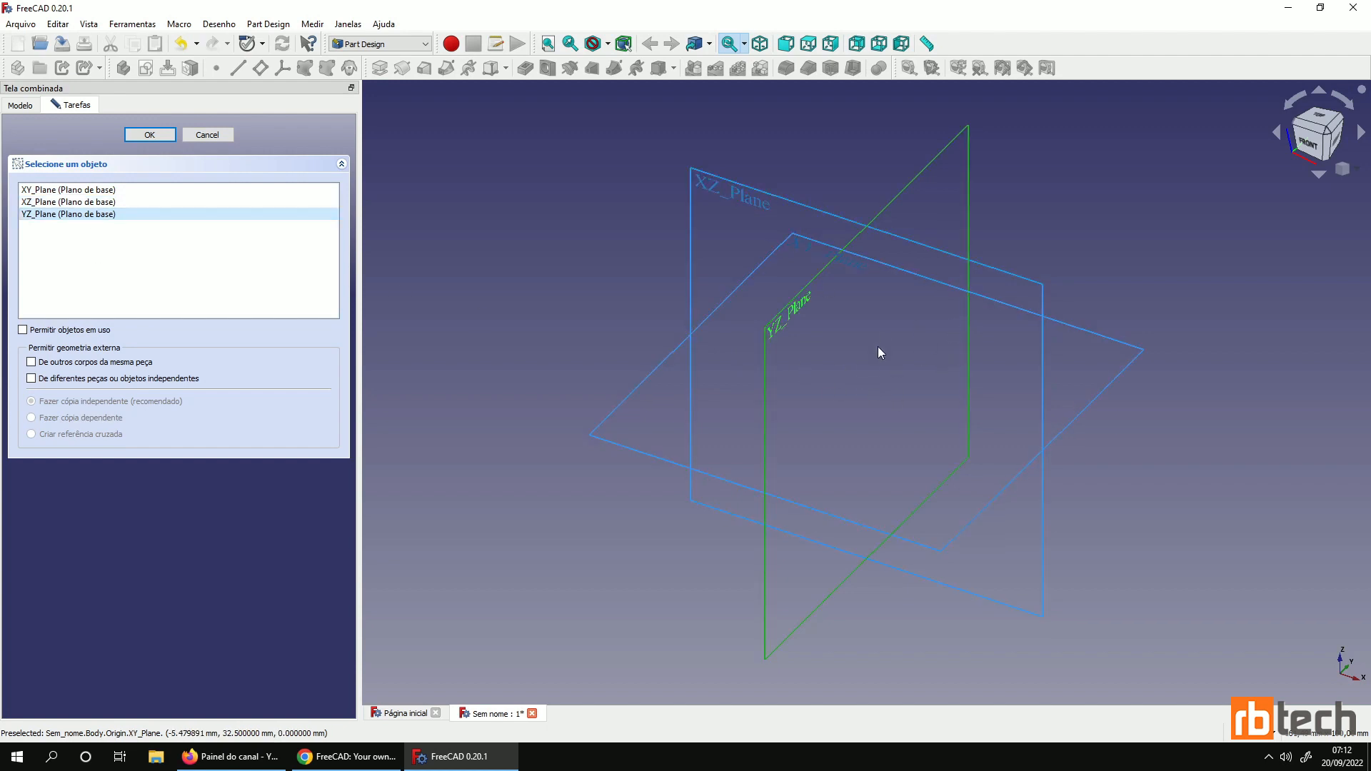
pyautogui.click(89, 190)
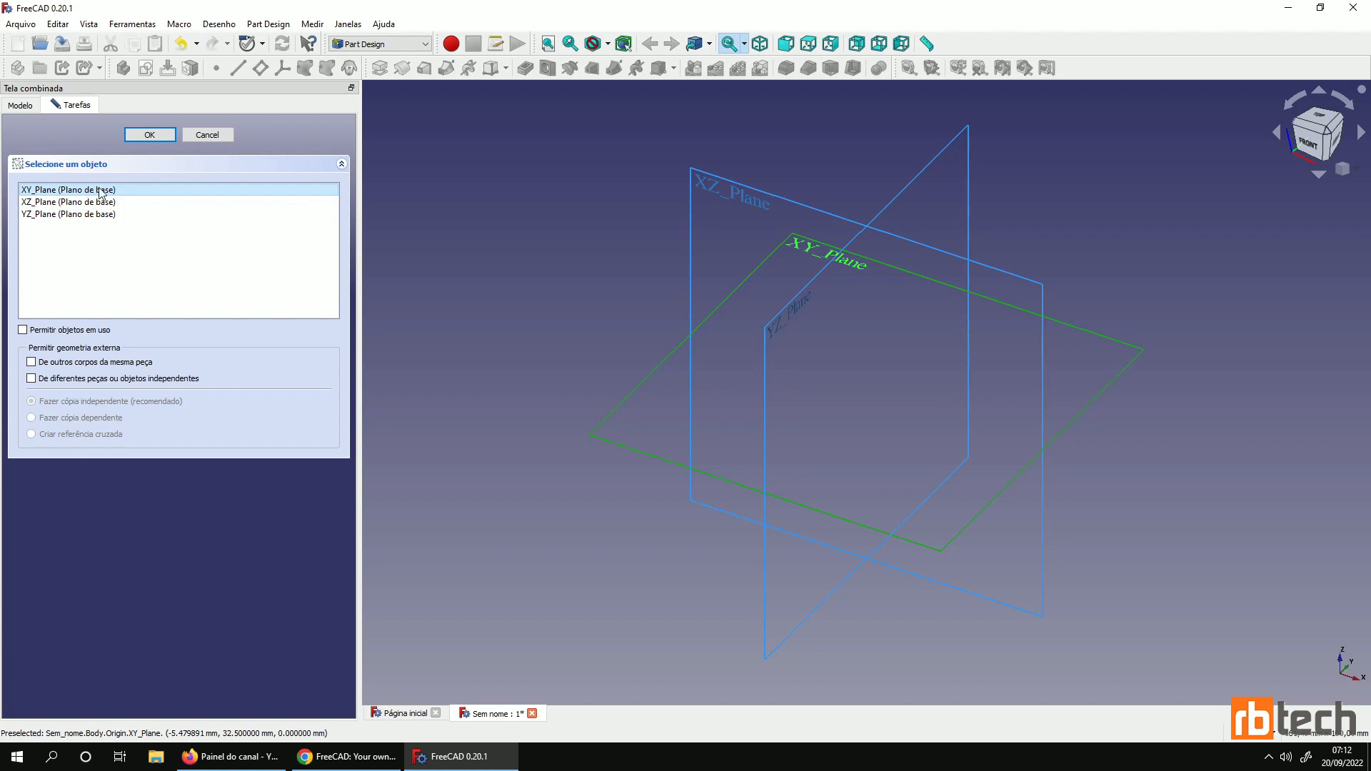
pyautogui.click(155, 135)
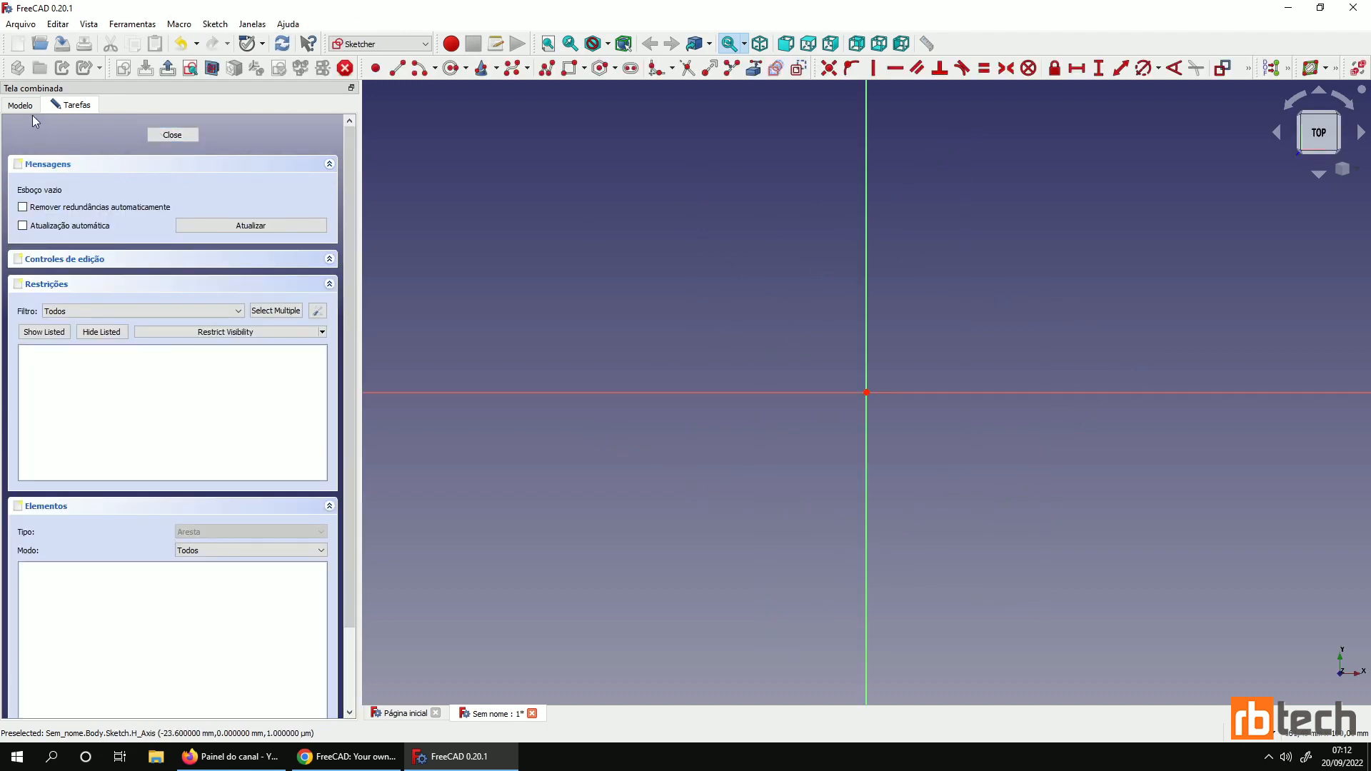
# Draw a rectangle of about 32 × 28 mm around the origin in the XY-plane sketch and close the sketch
pyautogui.click(172, 135)
pyautogui.doubleClick(73, 193)
pyautogui.click(568, 70)
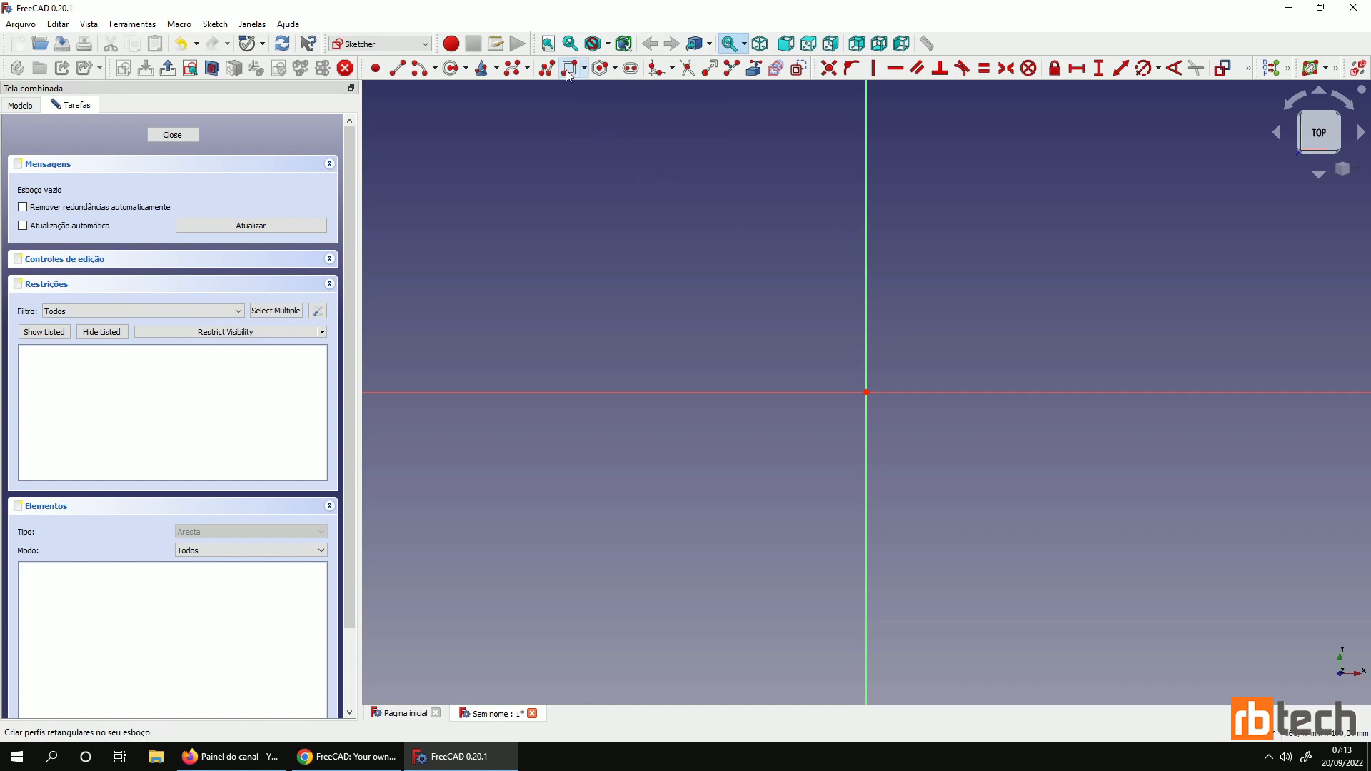
pyautogui.click(776, 300)
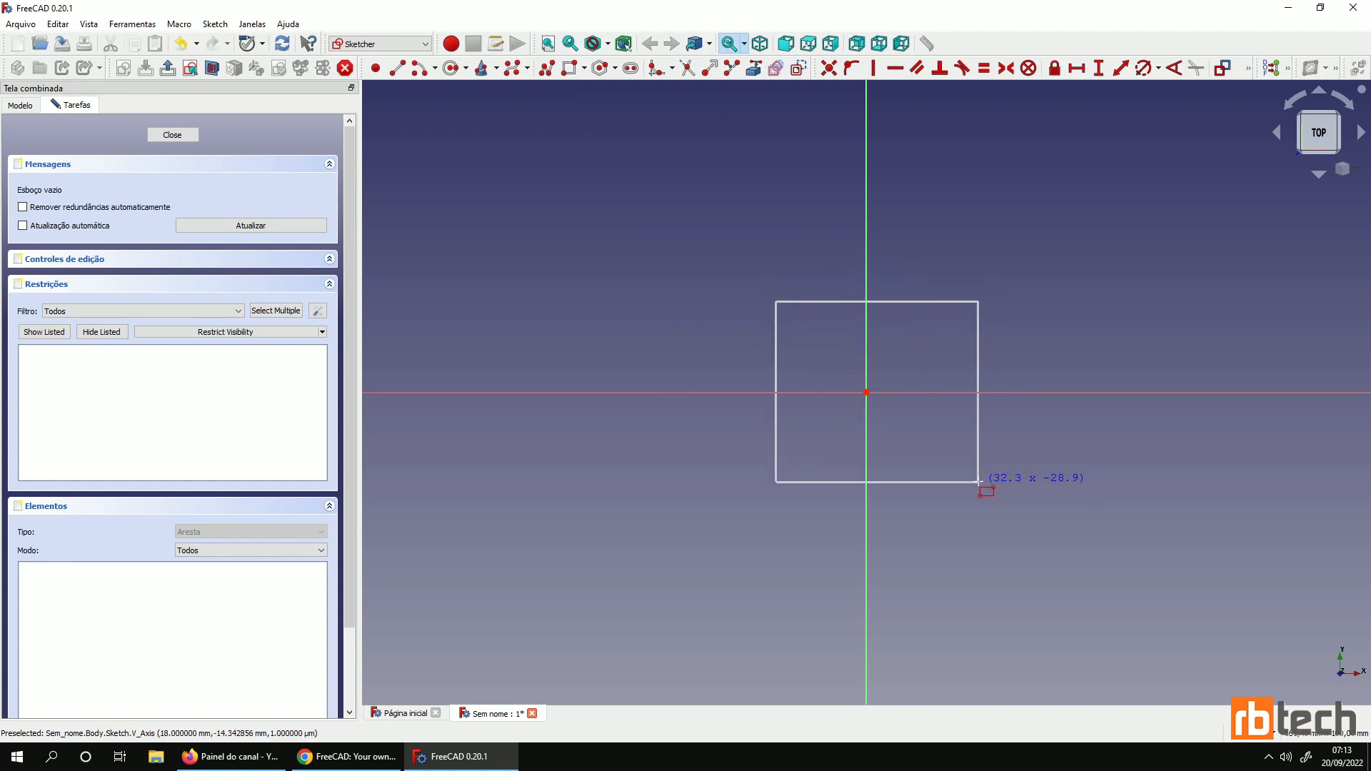
pyautogui.click(978, 476)
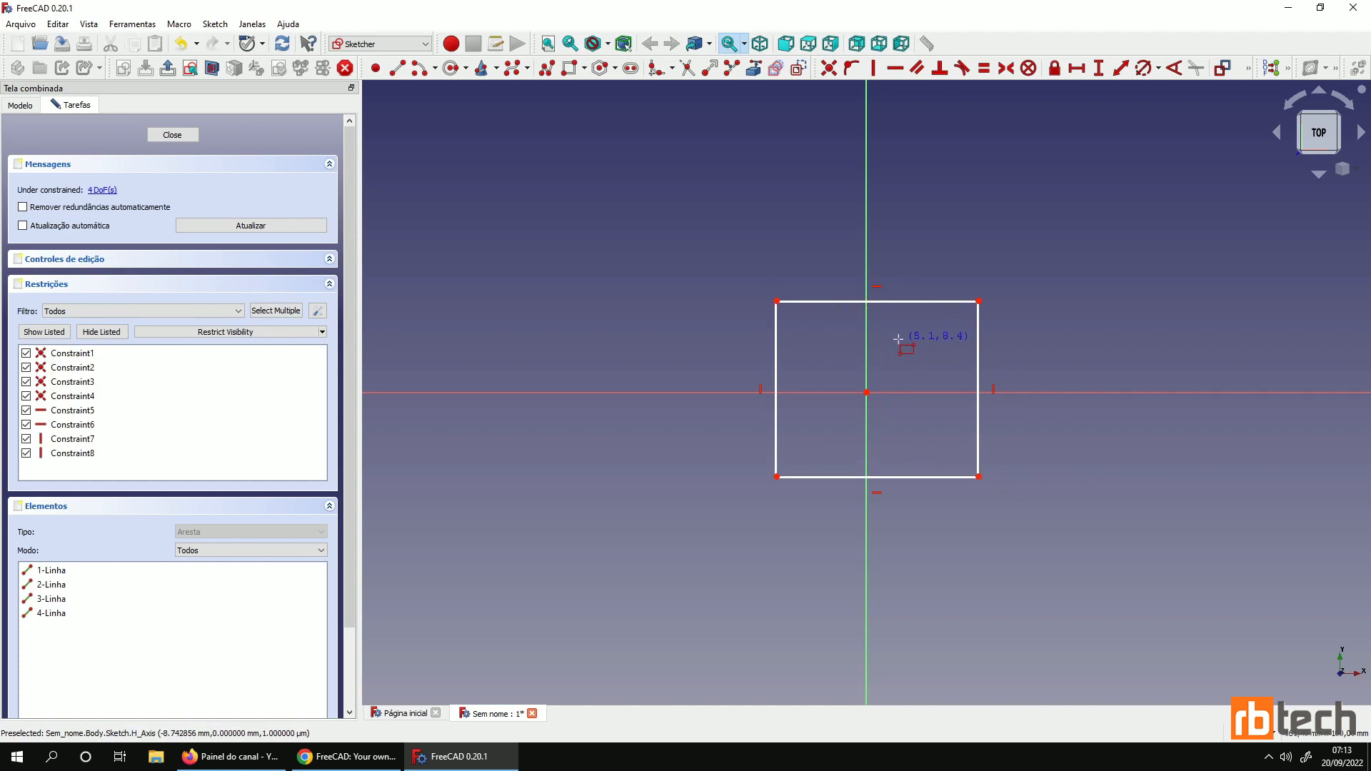
pyautogui.click(183, 139)
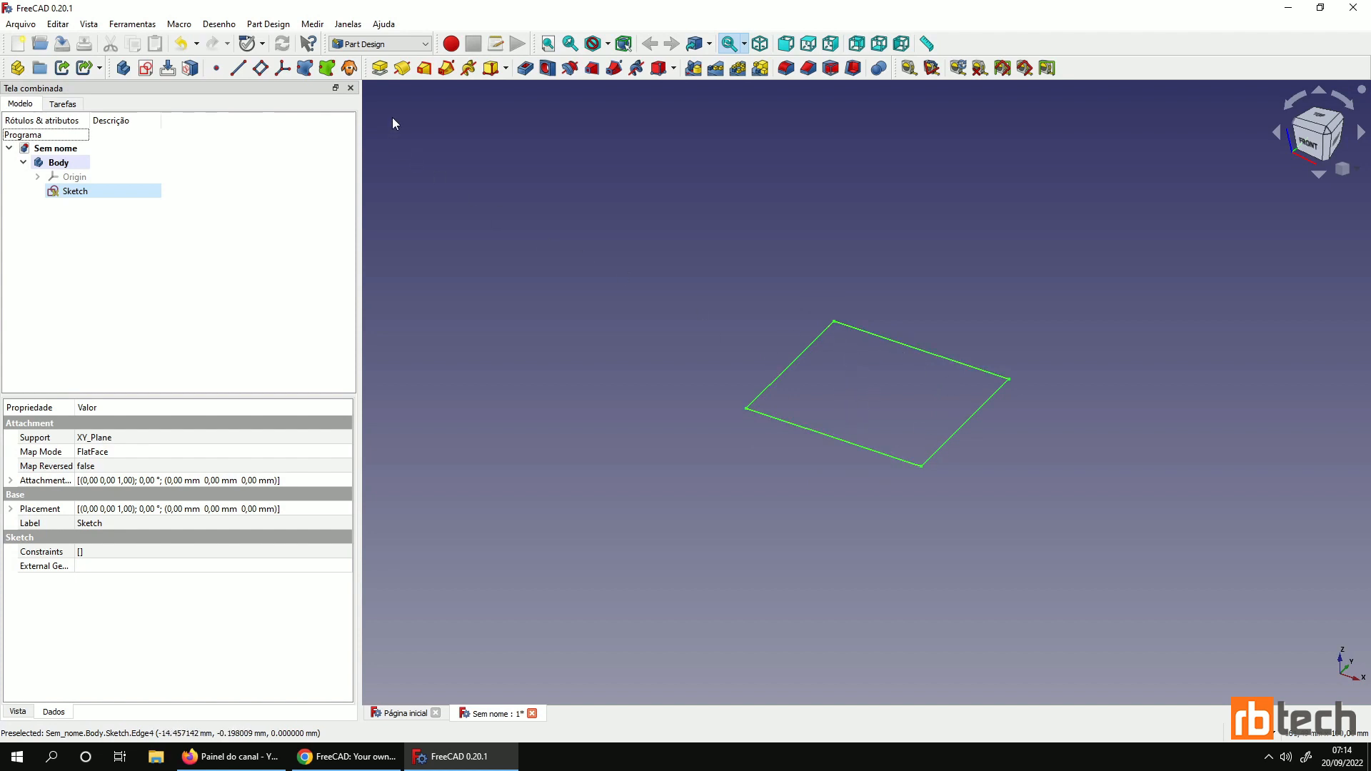
# Try a 10 mm Pad of the rectangle sketch and cancel it
pyautogui.click(380, 68)
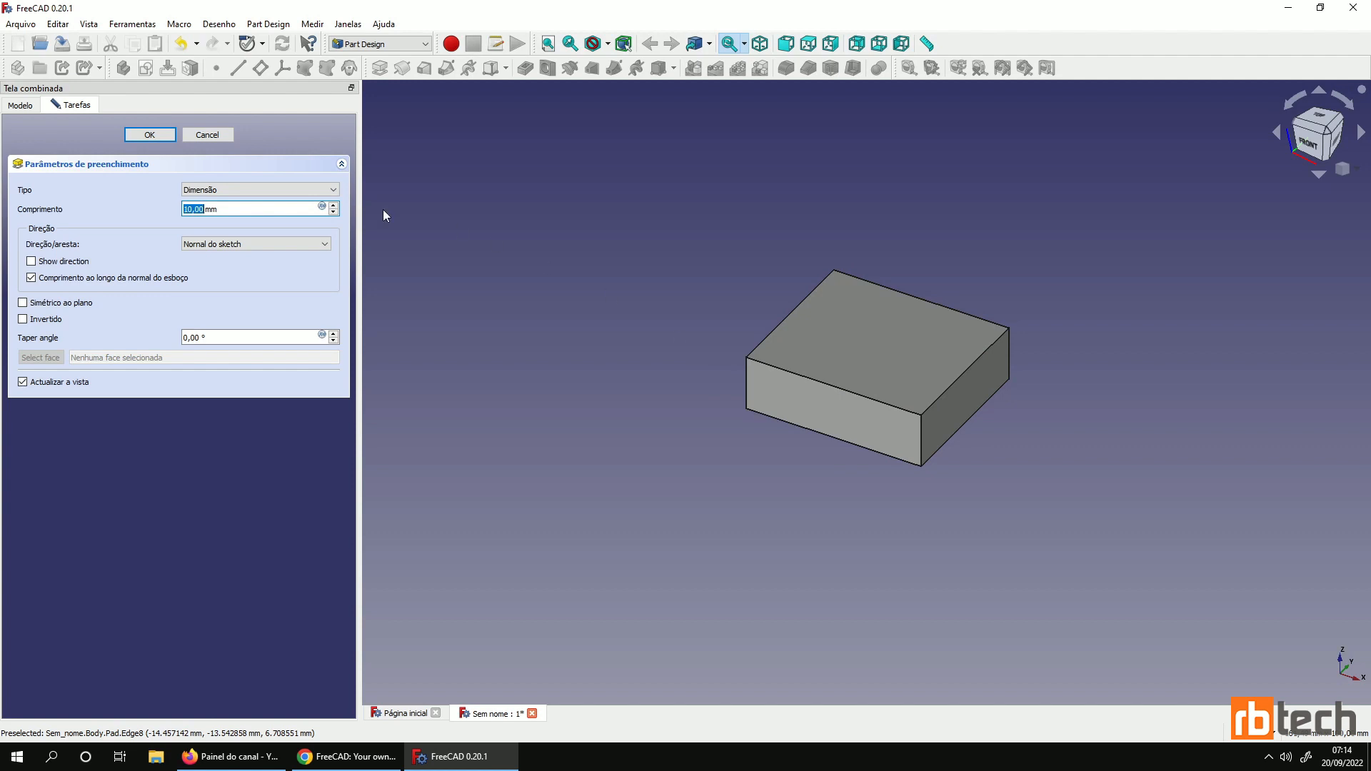
pyautogui.click(218, 137)
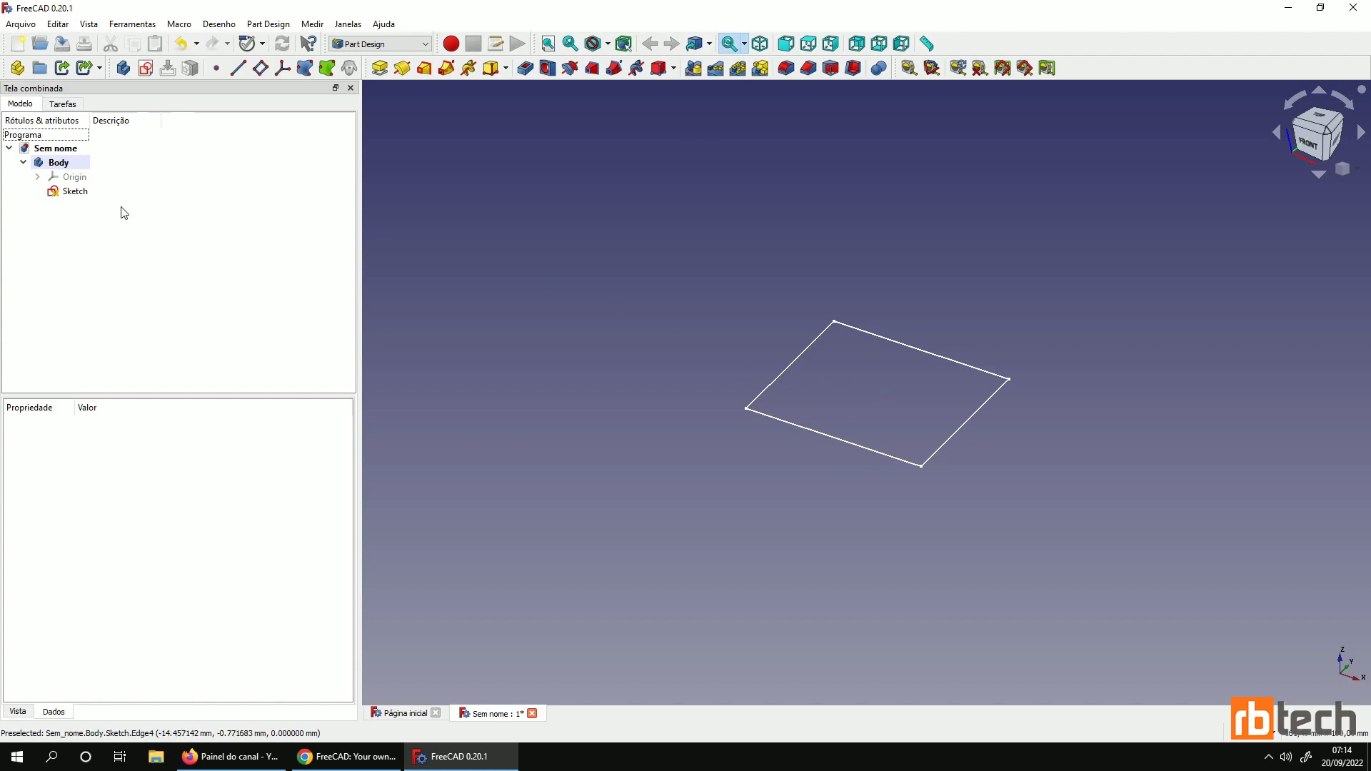
pyautogui.doubleClick(75, 192)
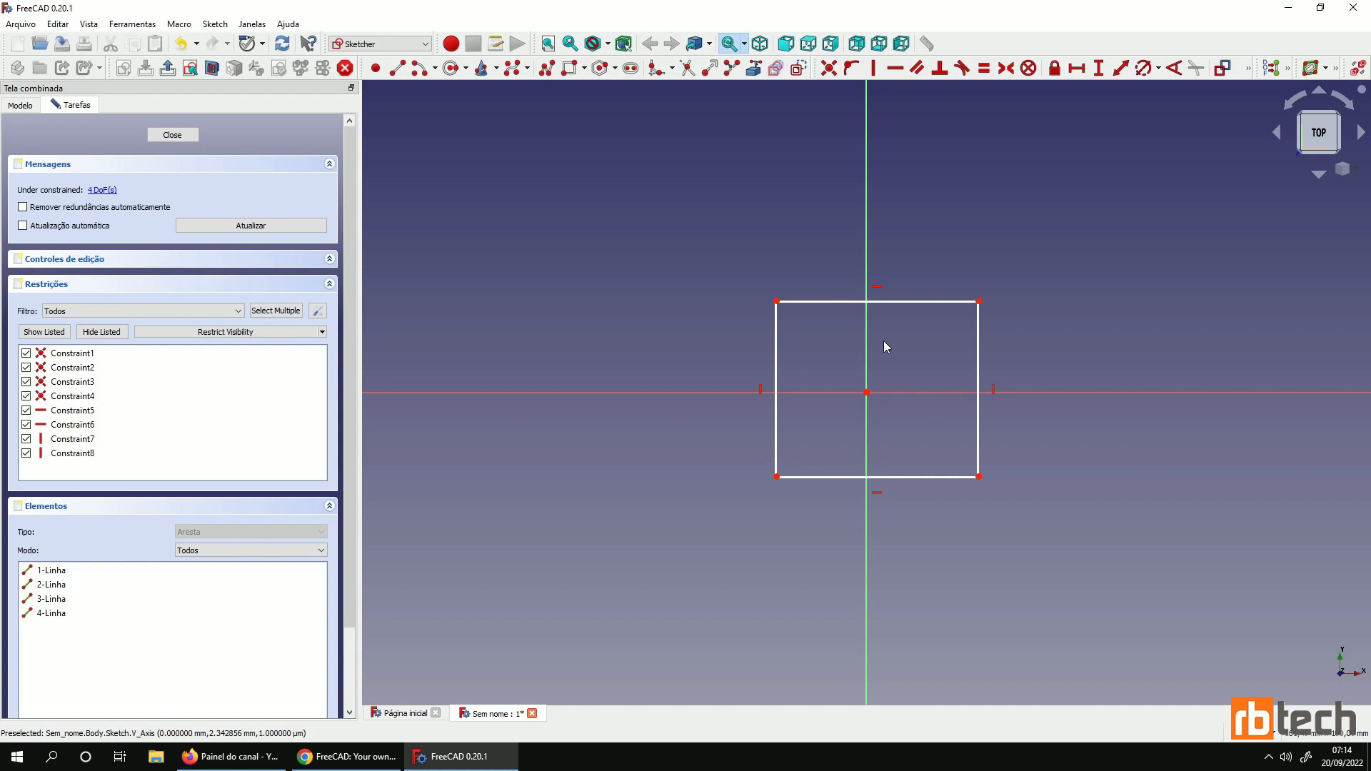
pyautogui.click(569, 69)
pyautogui.press('Escape')
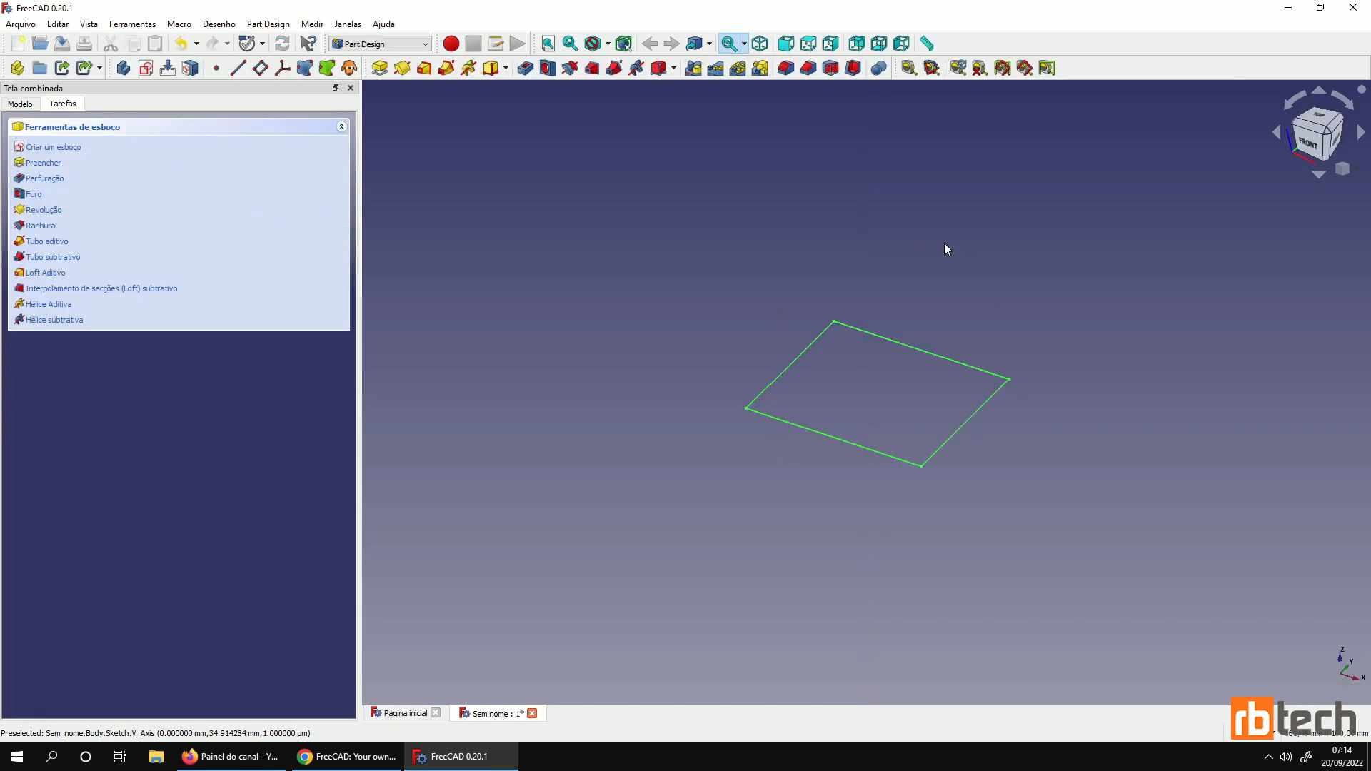
# Reopen the rectangle sketch for editing and constrain the upper edge's horizontal length to 20 mm
pyautogui.click(20, 103)
pyautogui.doubleClick(94, 193)
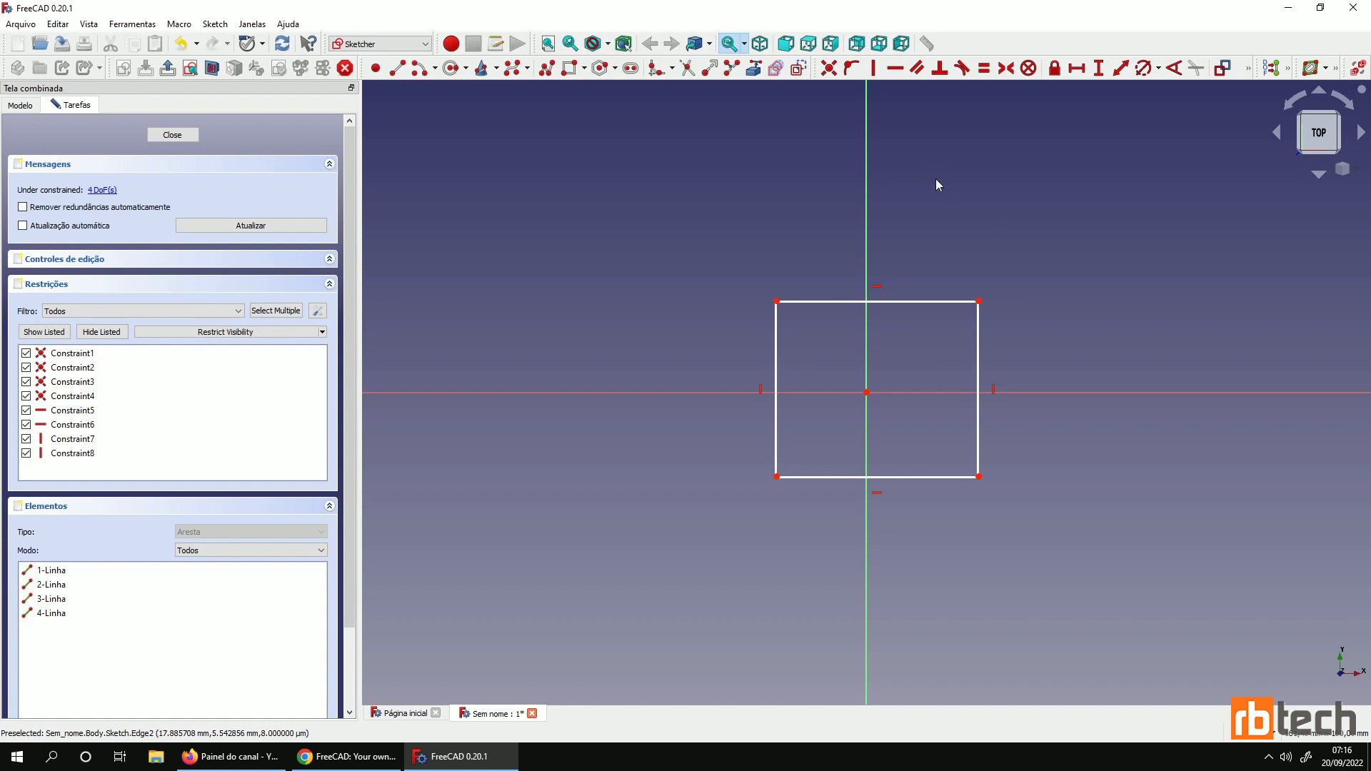
pyautogui.click(1075, 70)
pyautogui.click(895, 303)
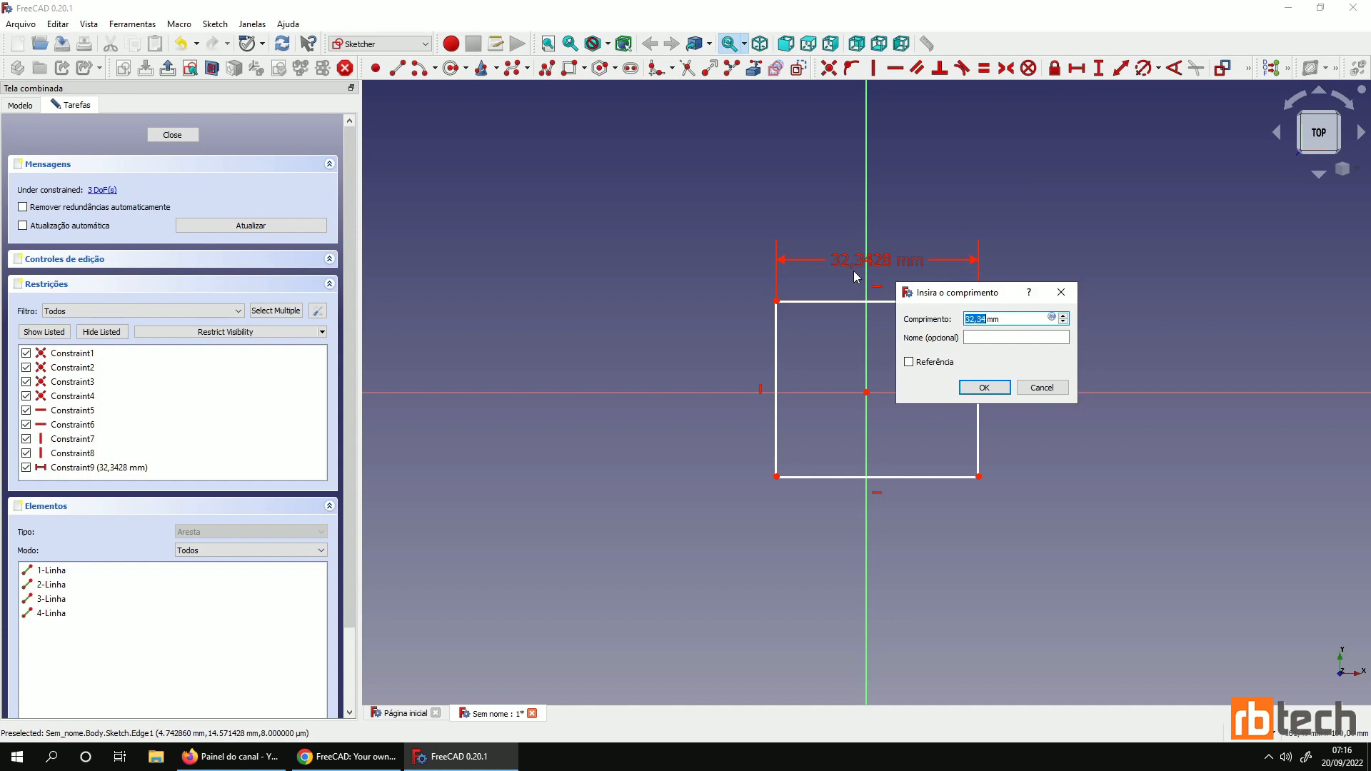
pyautogui.write('20')
pyautogui.click(981, 391)
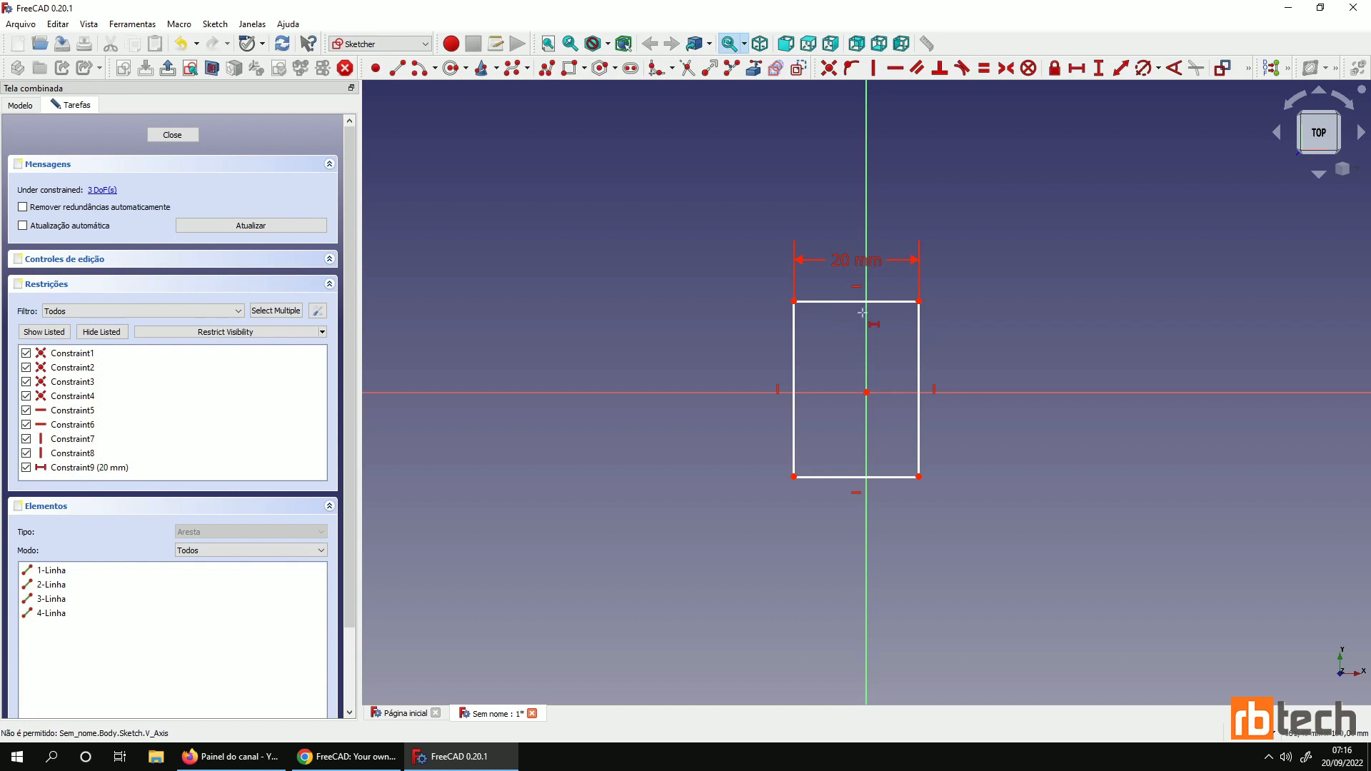
# Constrain the rectangle's vertical side to 20 mm and place both size dimensions clear outside the outline
pyautogui.click(1098, 69)
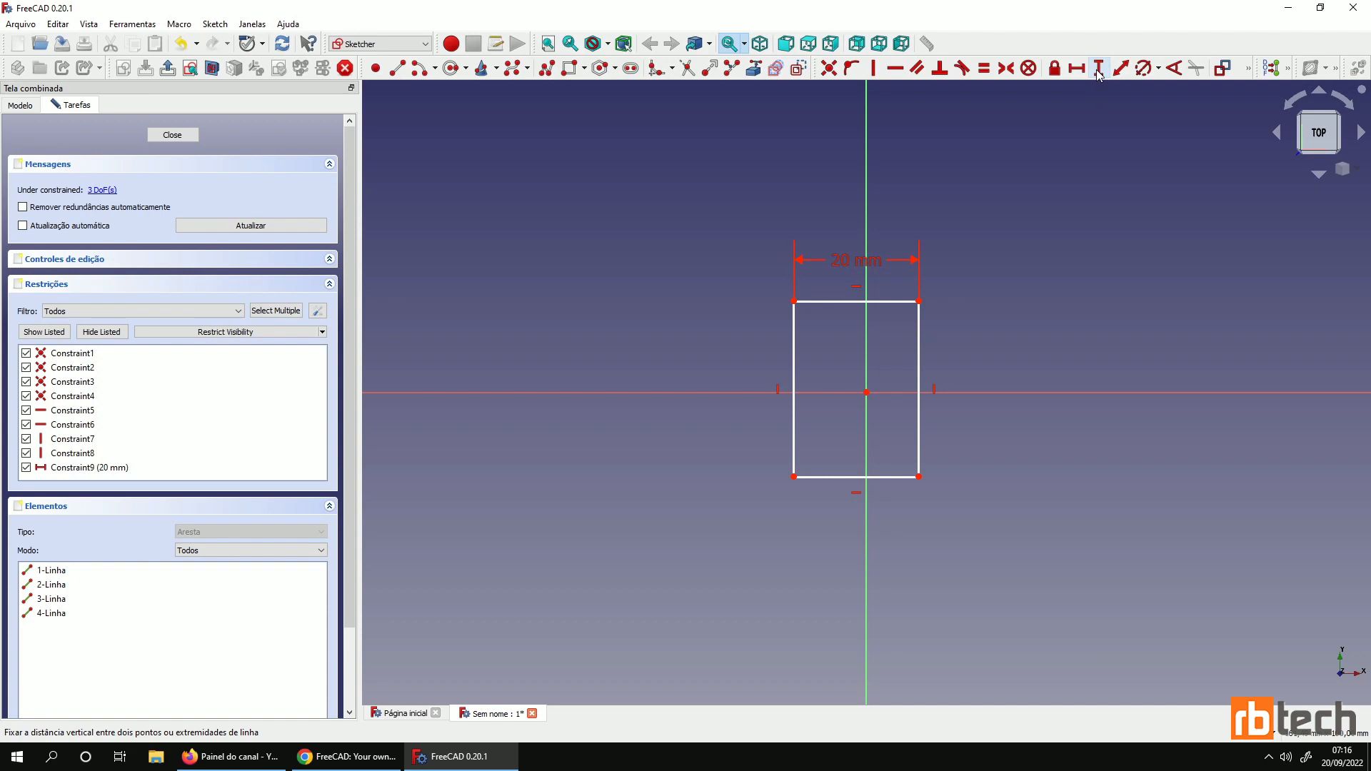
pyautogui.click(919, 385)
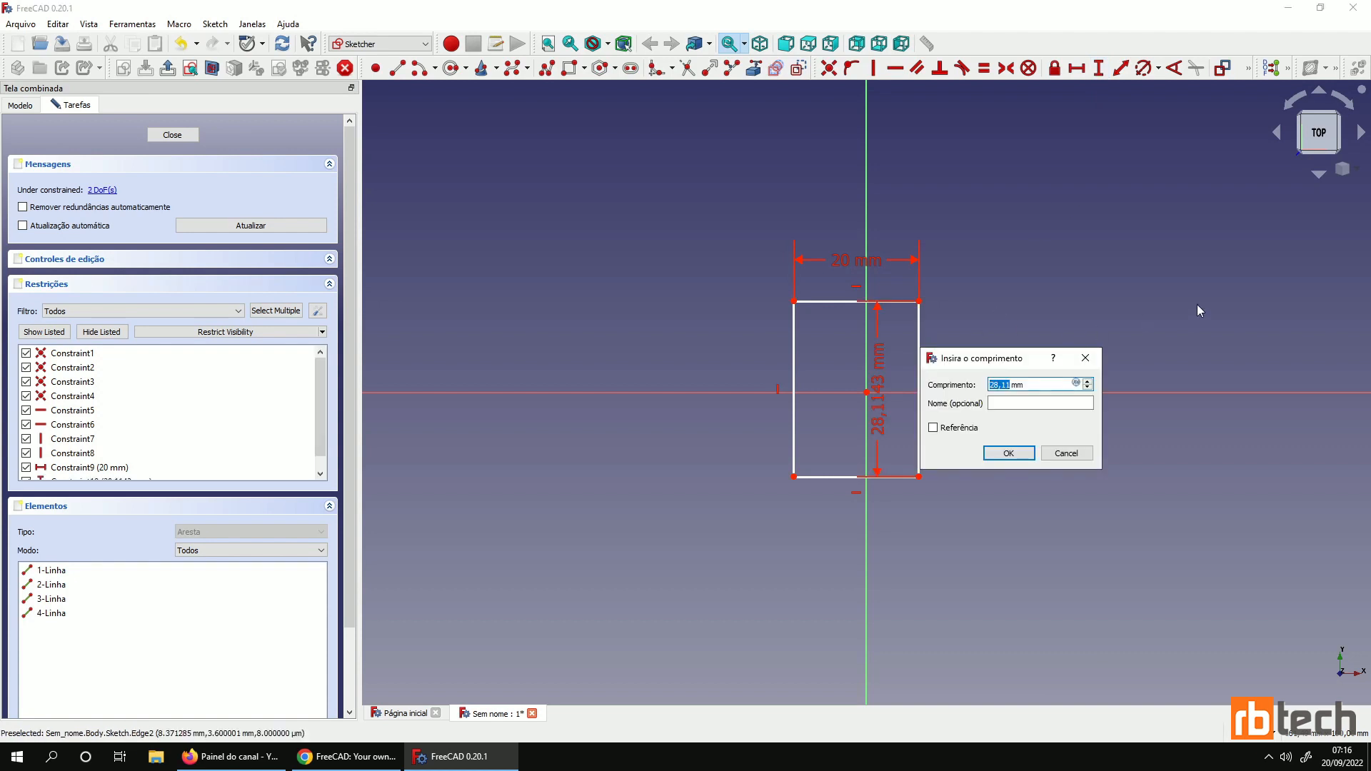
pyautogui.write('20')
pyautogui.press('Return')
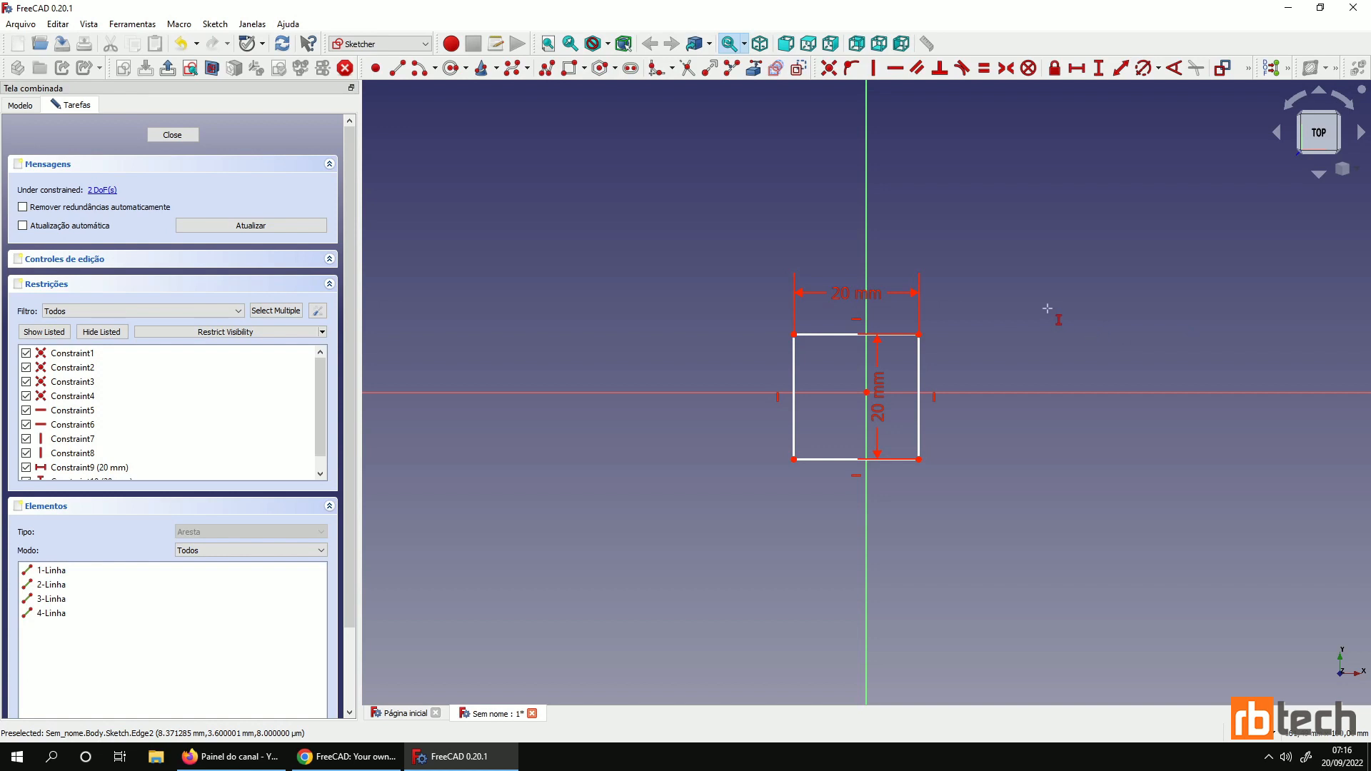
pyautogui.moveTo(880, 392); pyautogui.dragTo(996, 391)
pyautogui.moveTo(867, 298); pyautogui.dragTo(868, 278)
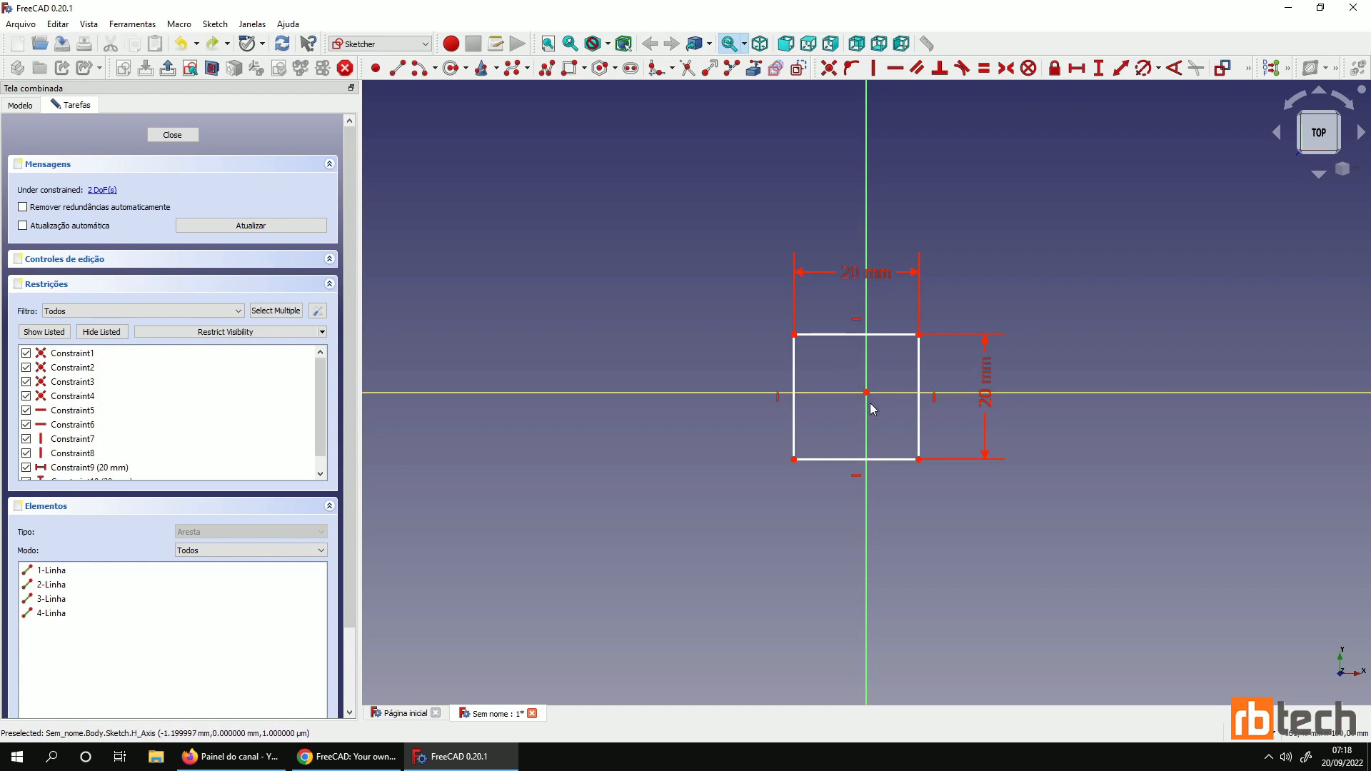
# Constrain the horizontal distance from the lower-left corner to the origin to 10 mm and place the dimension below the square
pyautogui.click(1081, 71)
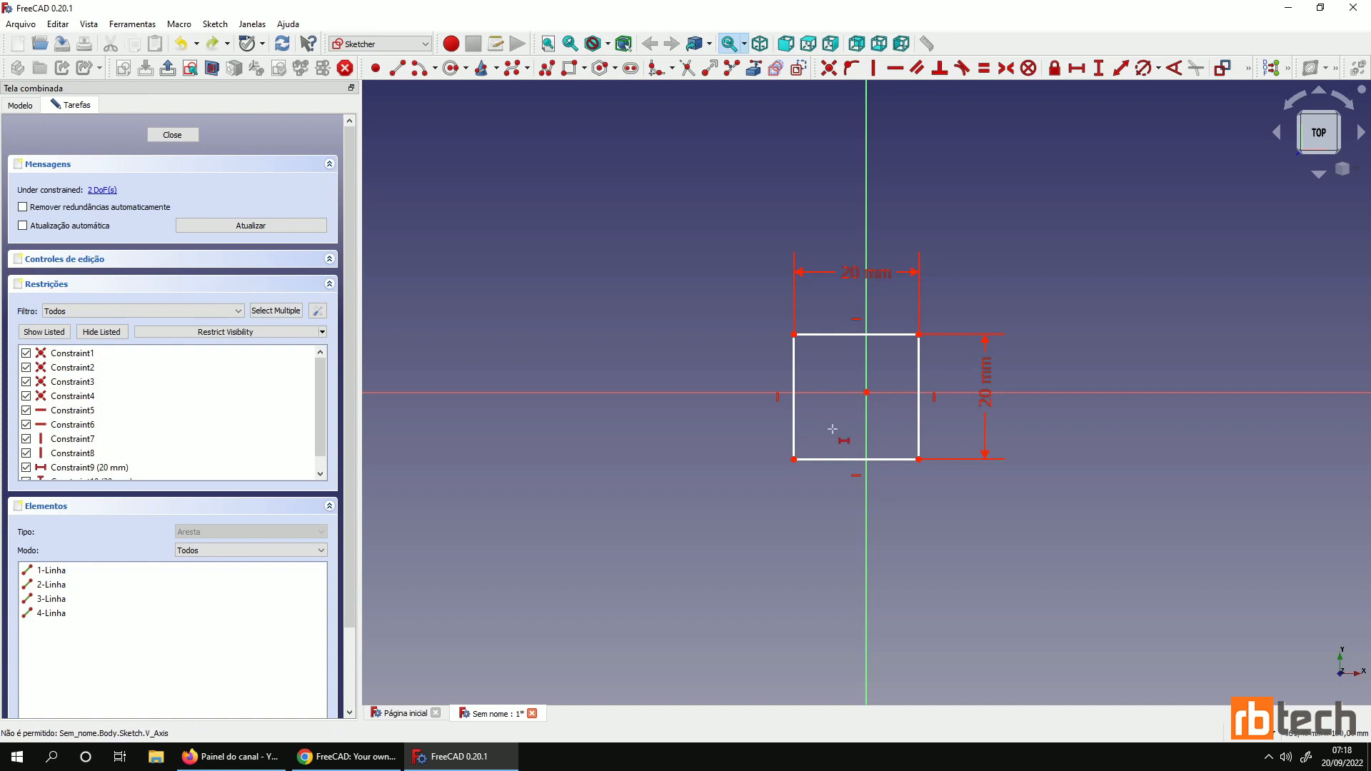
pyautogui.click(794, 460)
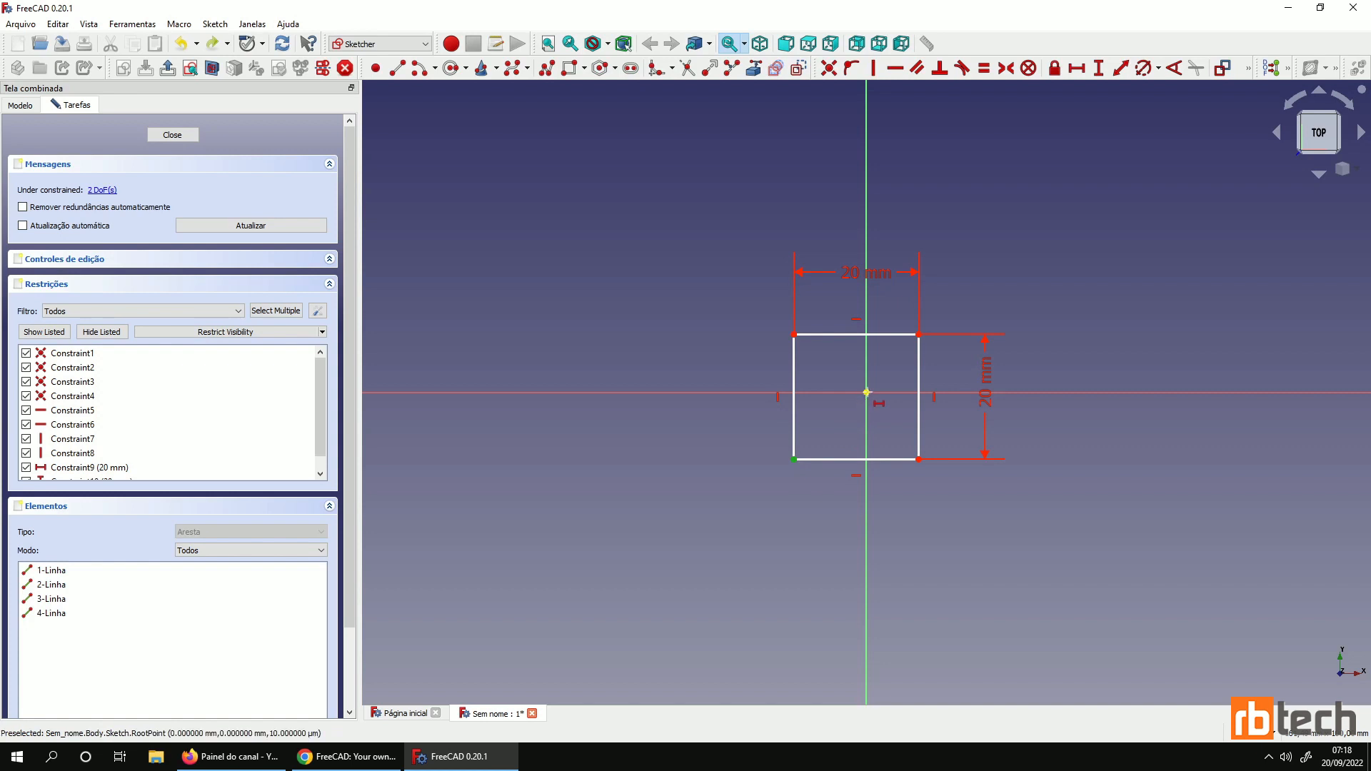
pyautogui.click(866, 392)
pyautogui.write('10')
pyautogui.press('Return')
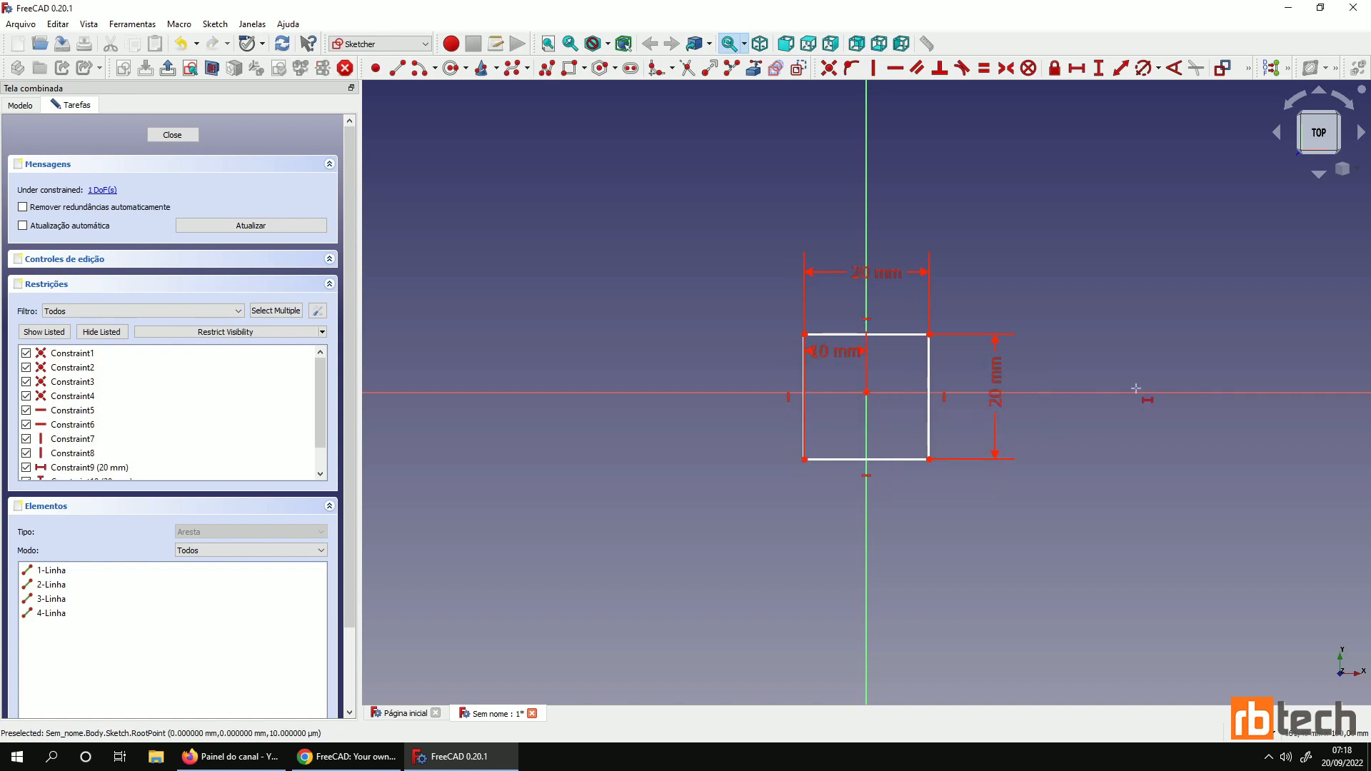
pyautogui.moveTo(836, 352); pyautogui.dragTo(838, 525)
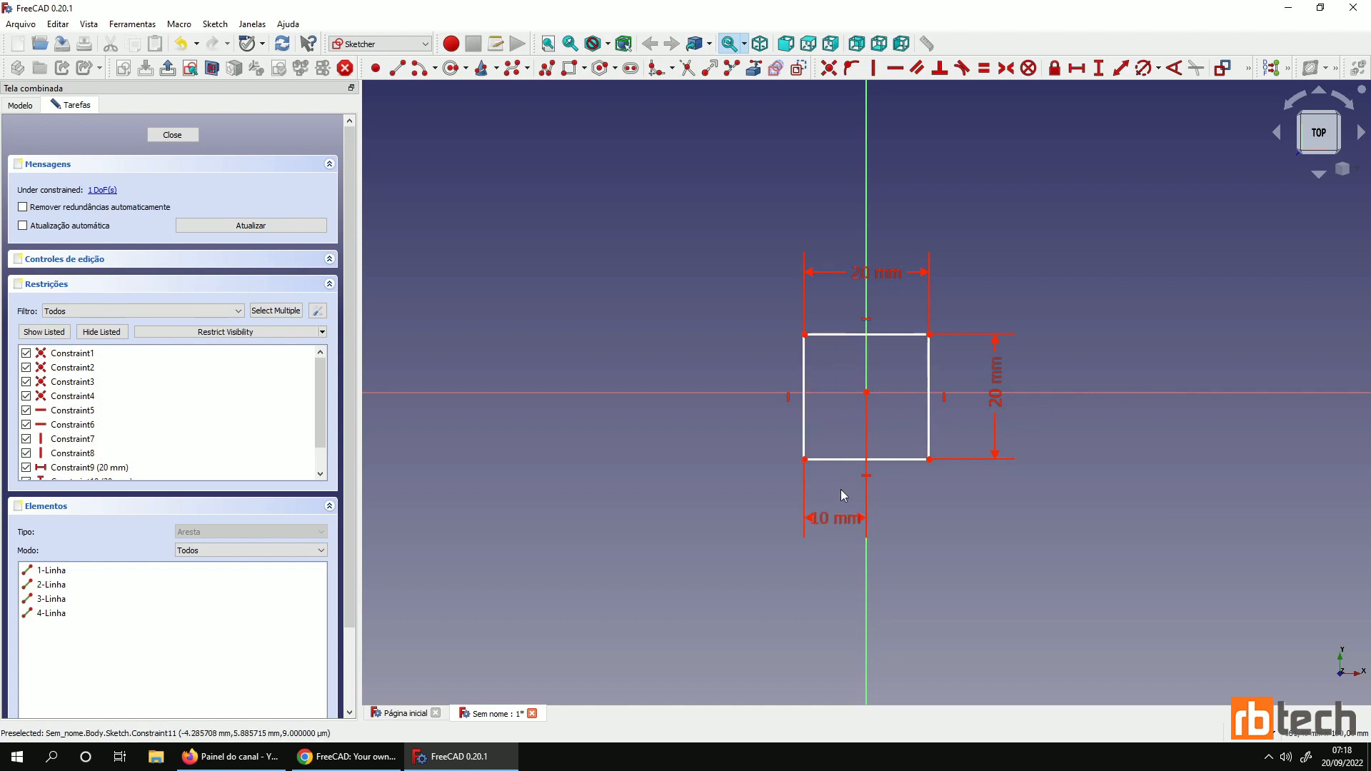
# Constrain the vertical distance from the lower-left corner to the origin to 10 mm and place the dimension left of the square
pyautogui.click(1098, 70)
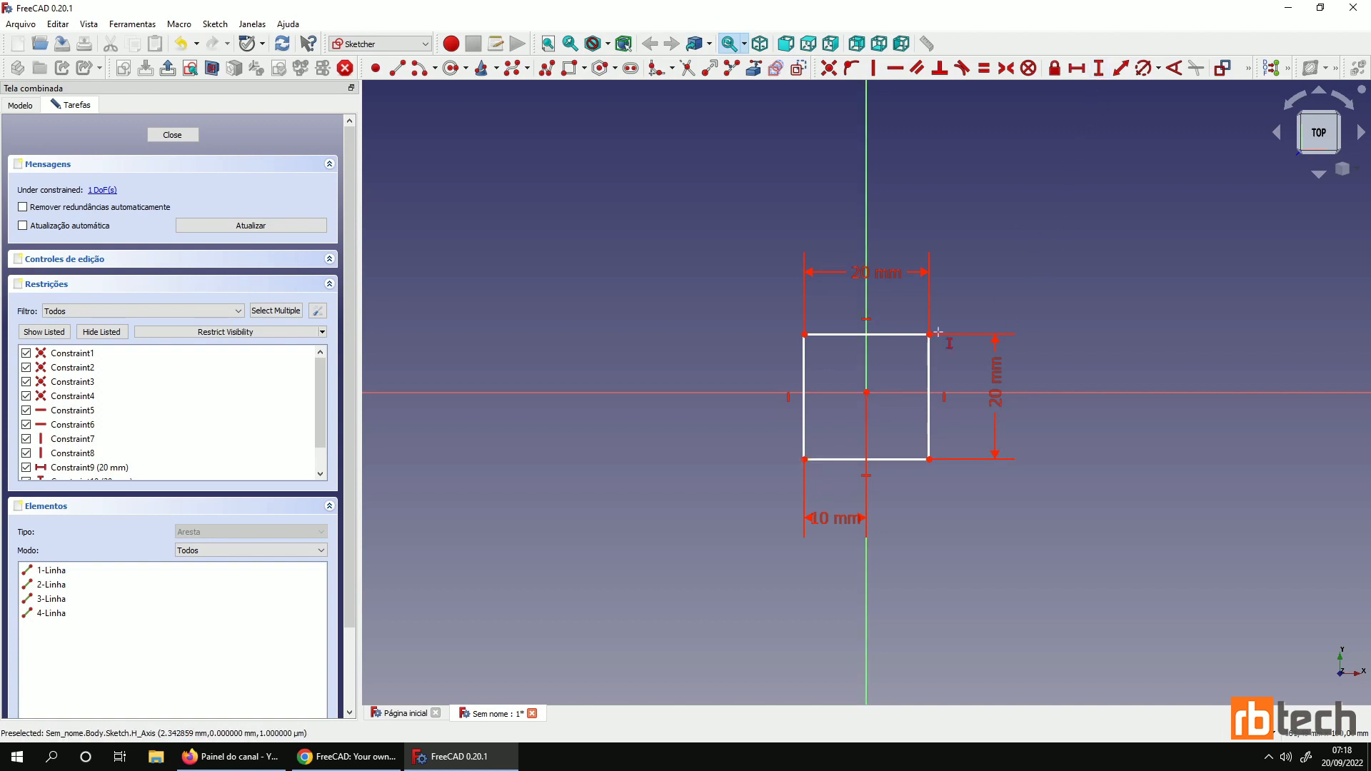
pyautogui.click(804, 459)
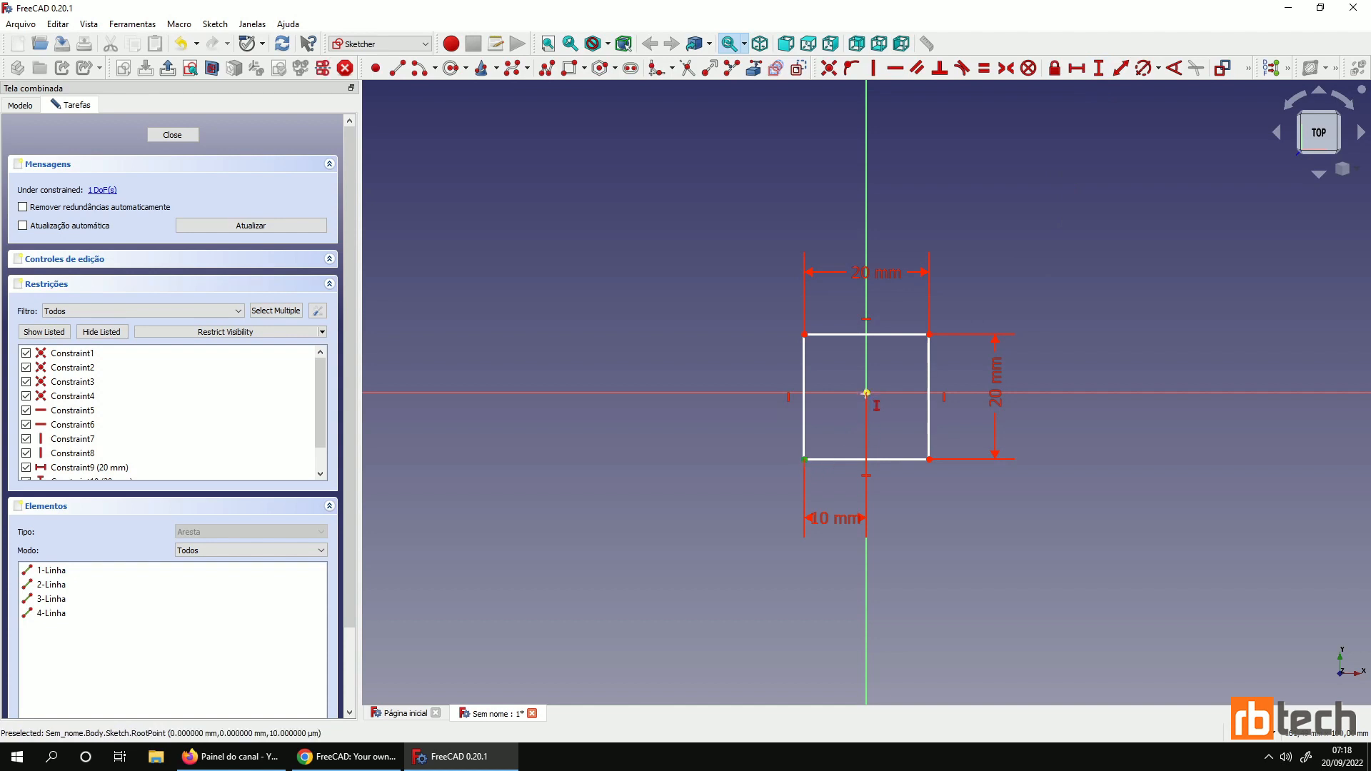
pyautogui.click(866, 392)
pyautogui.write('10')
pyautogui.press('Return')
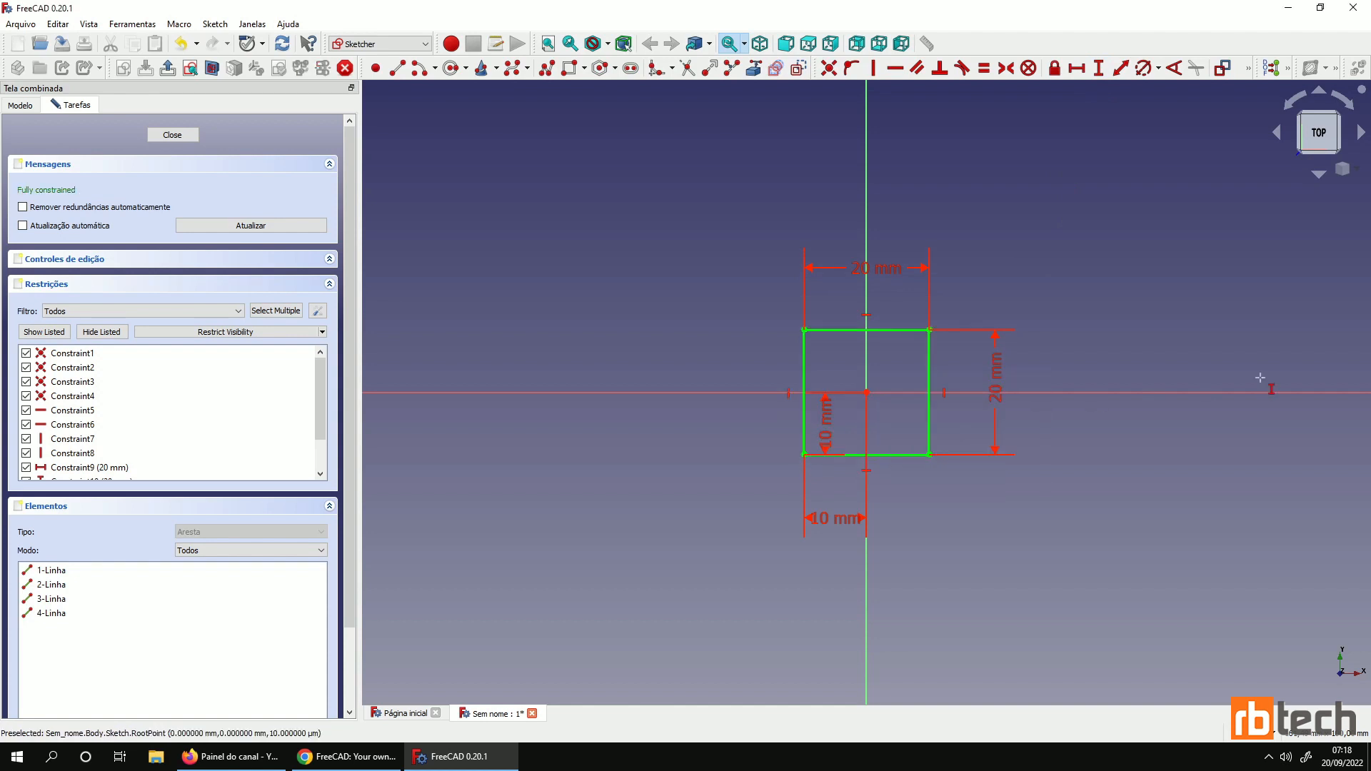
pyautogui.rightClick(890, 426)
pyautogui.moveTo(826, 416); pyautogui.dragTo(757, 429)
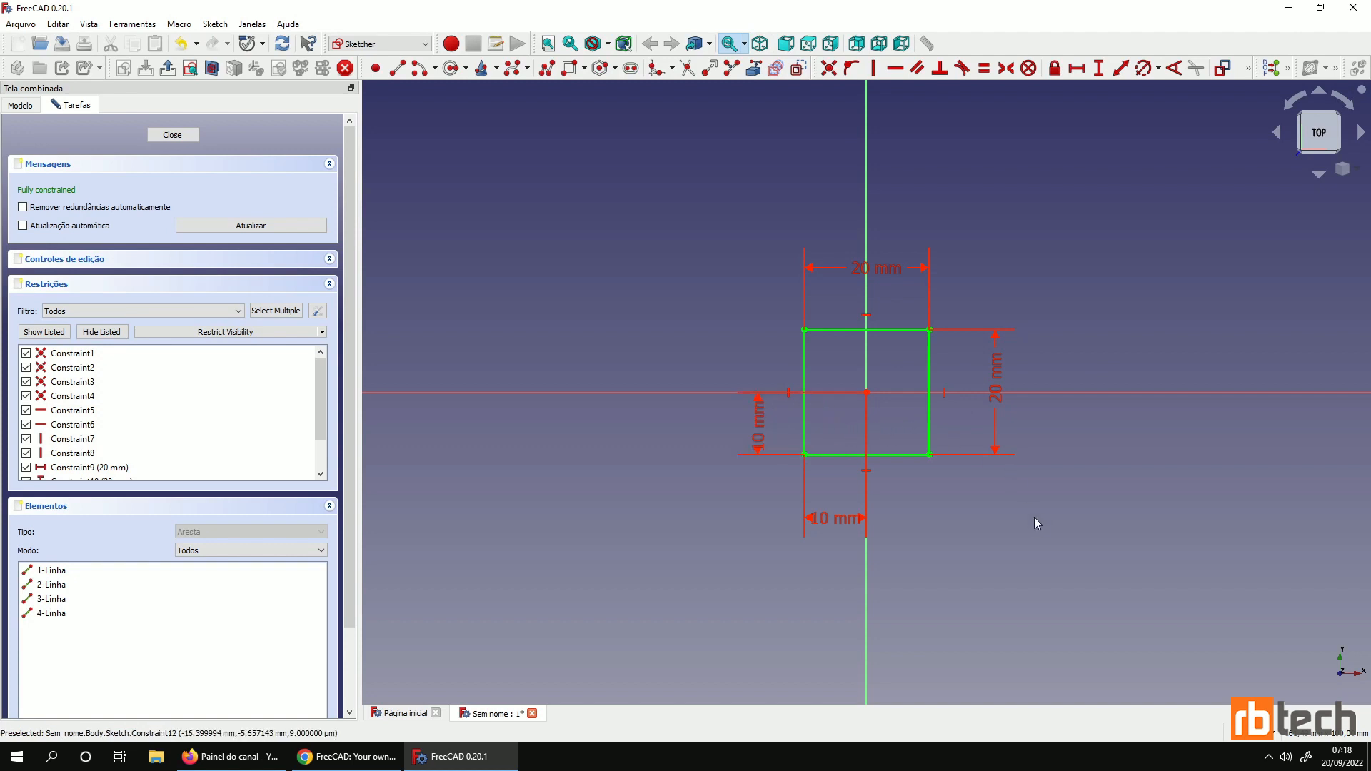
pyautogui.click(867, 397)
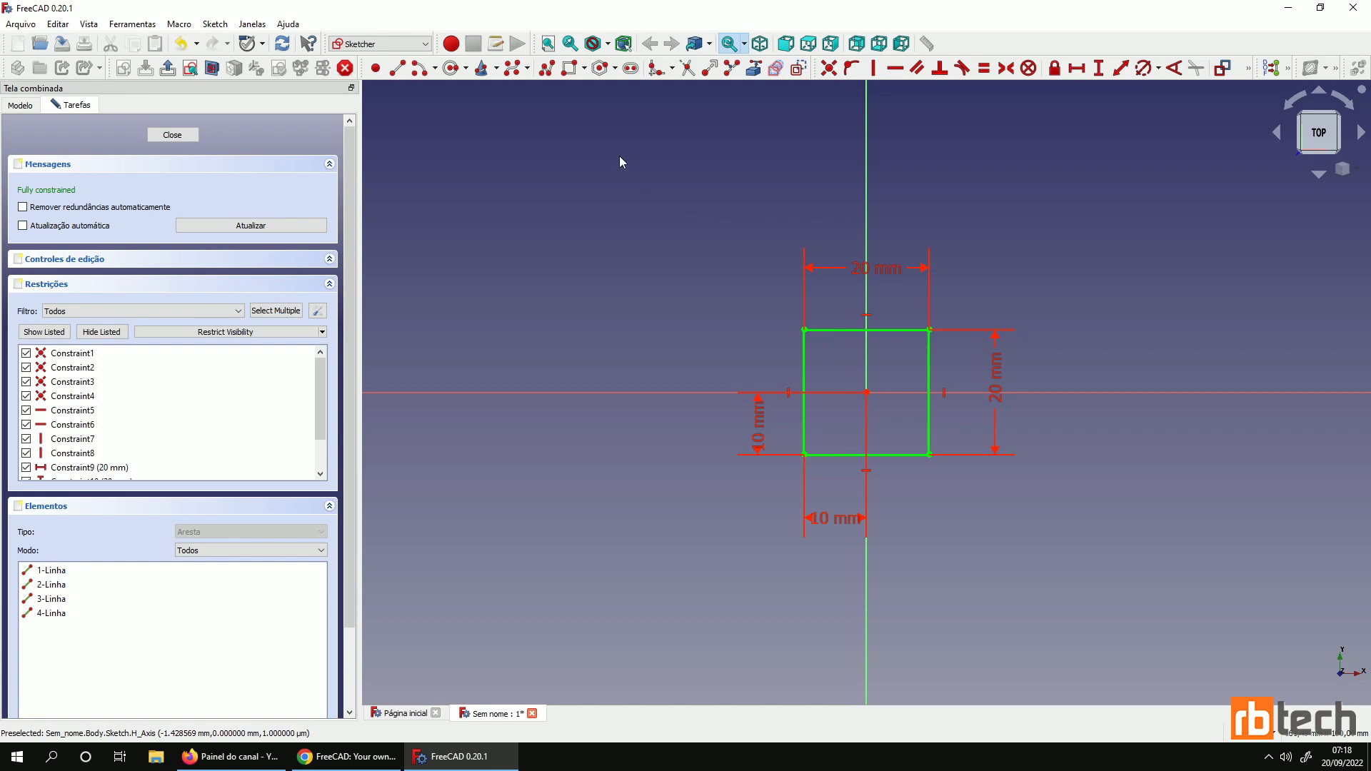
# Draw a circle centred on the origin inside the square
pyautogui.click(451, 72)
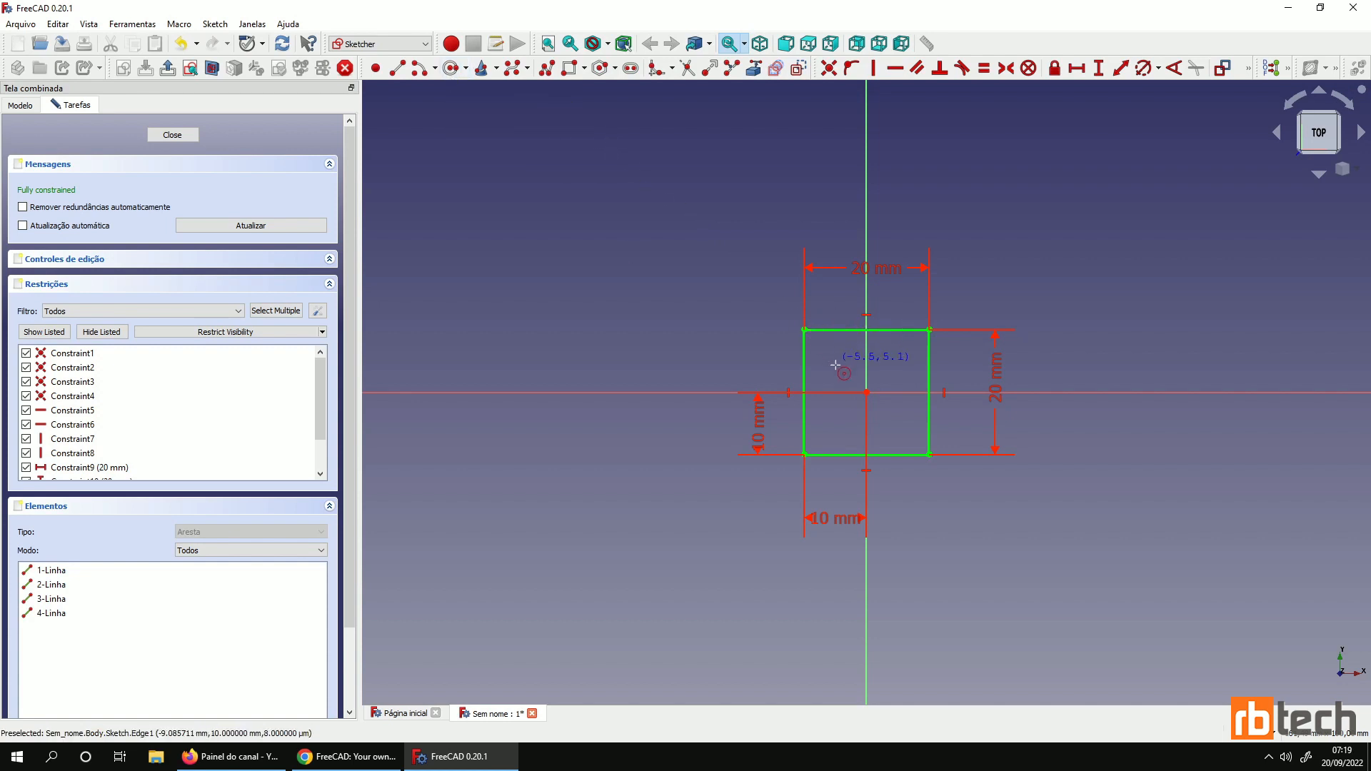
pyautogui.click(866, 392)
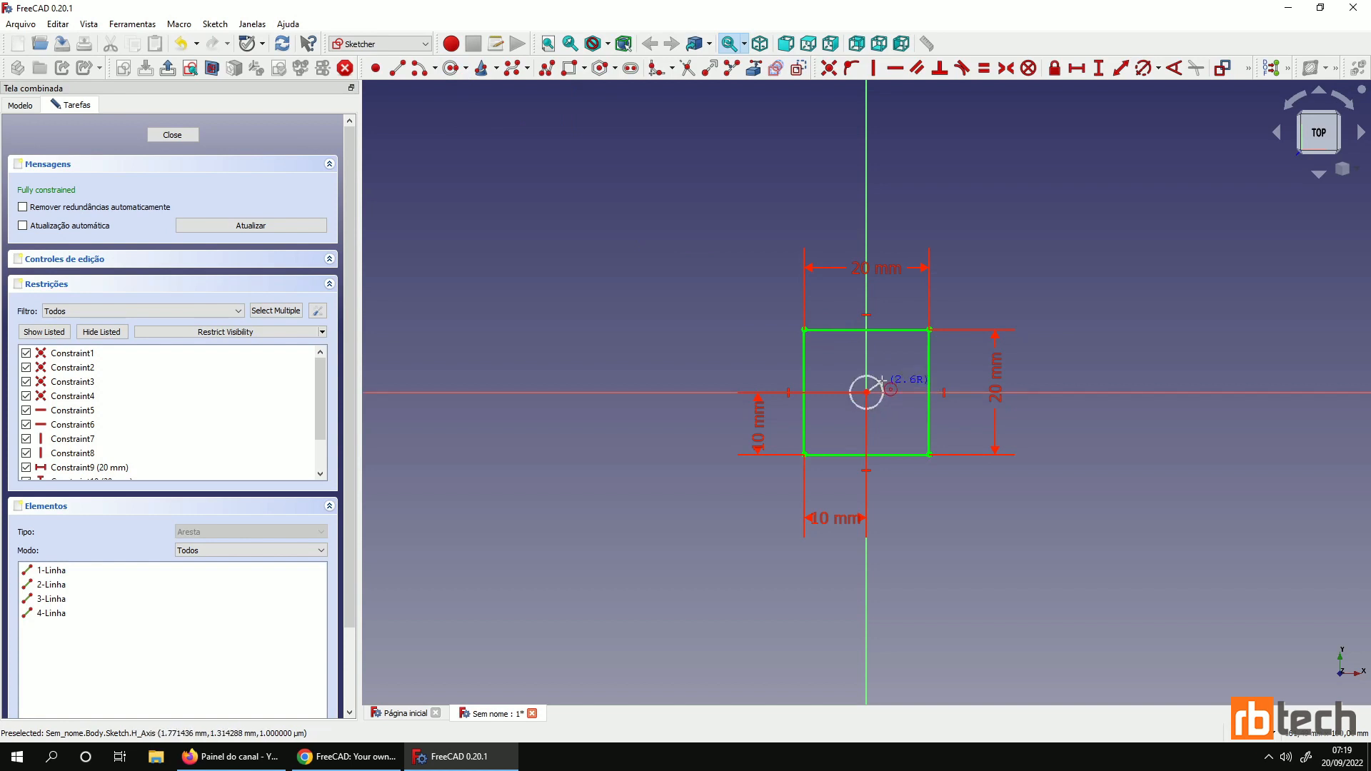
pyautogui.click(894, 370)
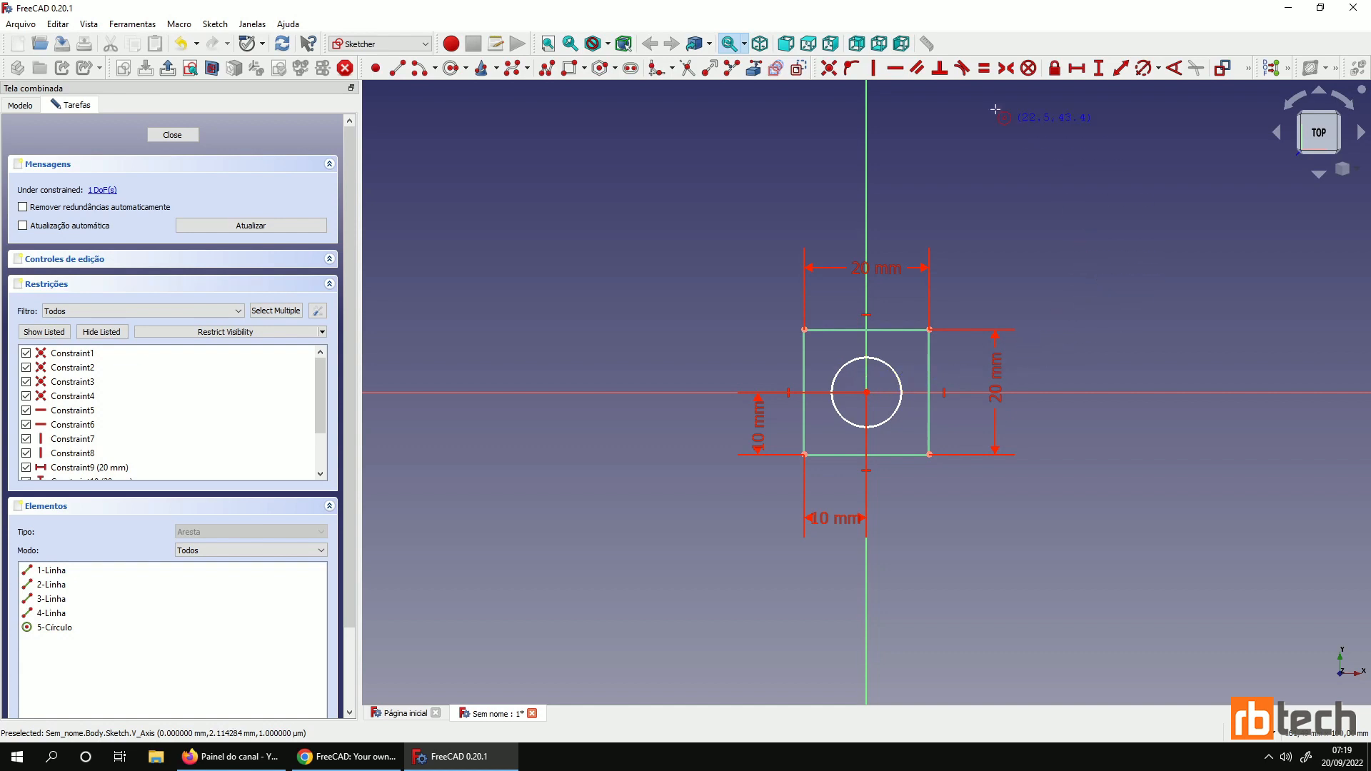
# Constrain the circle's diameter to 10 mm and leave the sketch
pyautogui.click(1158, 70)
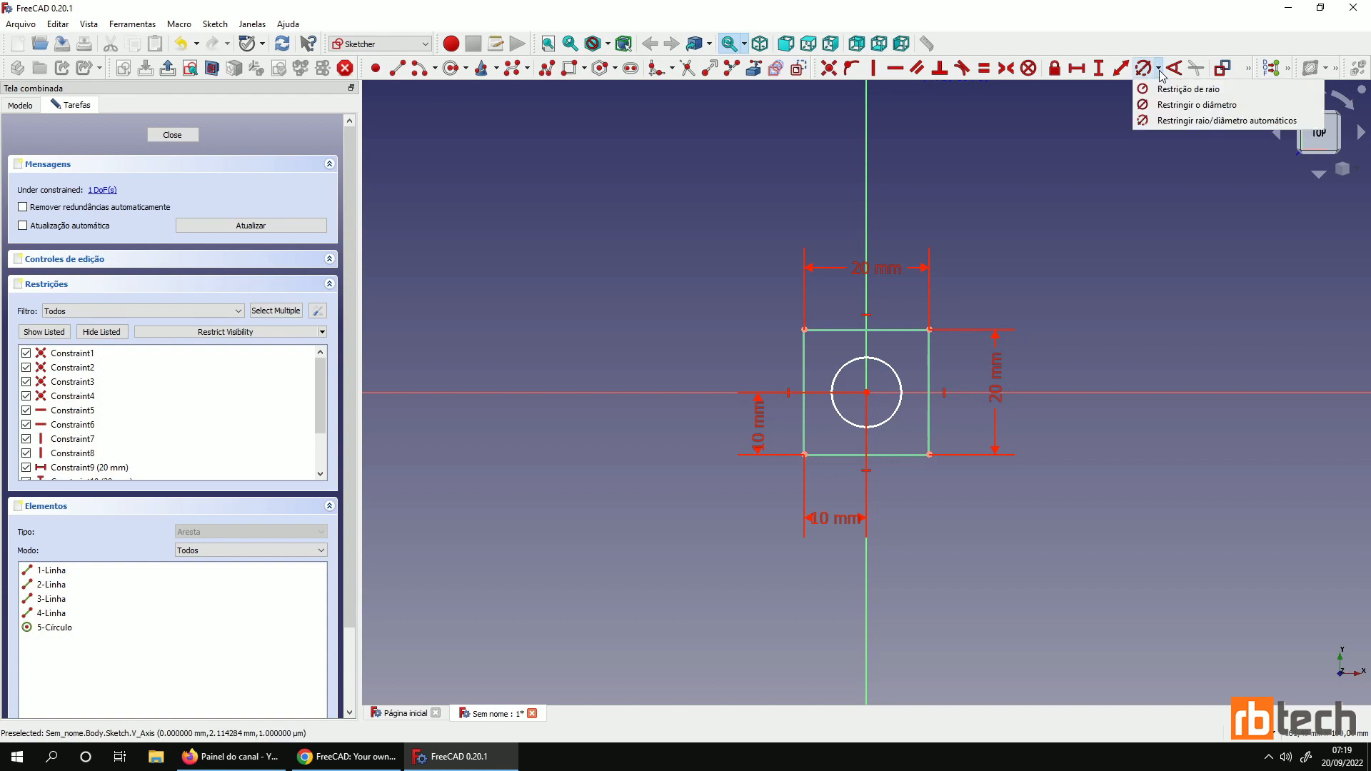
pyautogui.click(1191, 105)
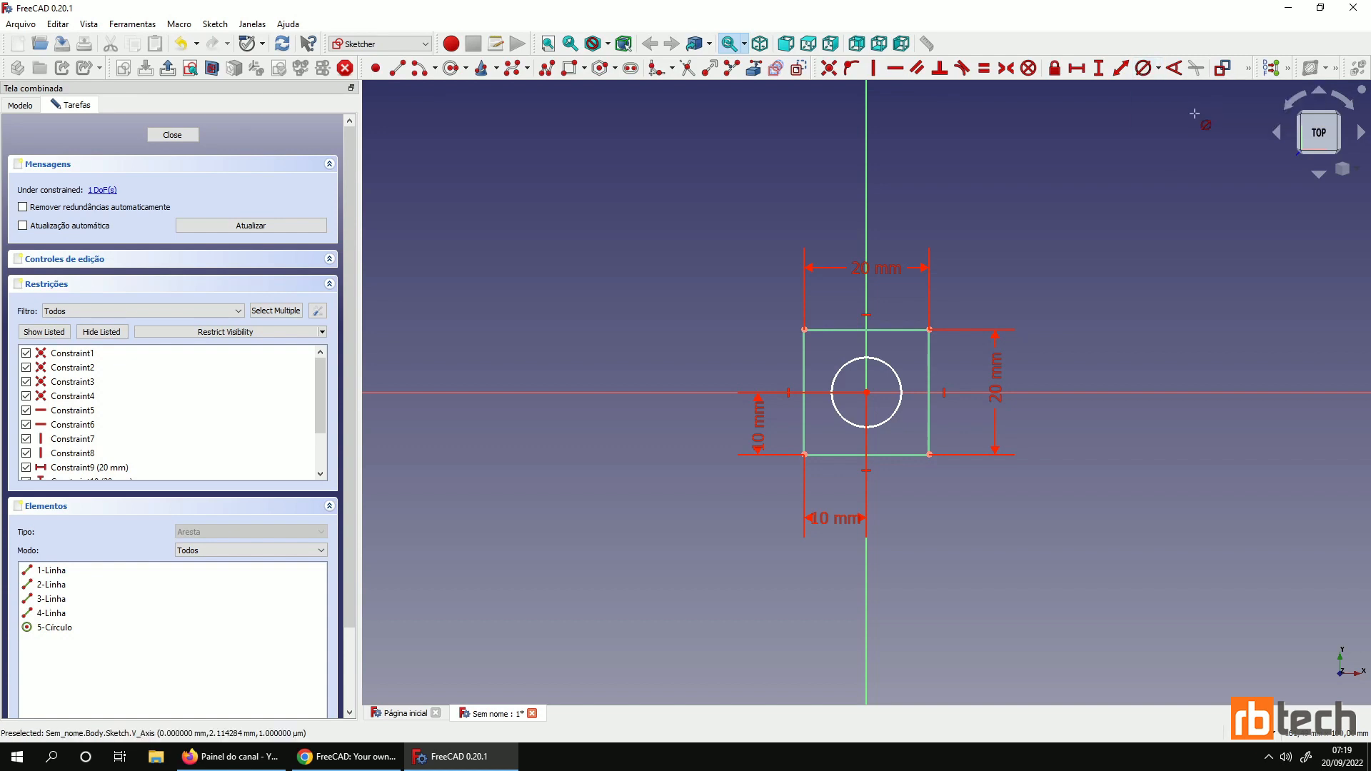
pyautogui.click(899, 375)
pyautogui.write('10')
pyautogui.press('Return')
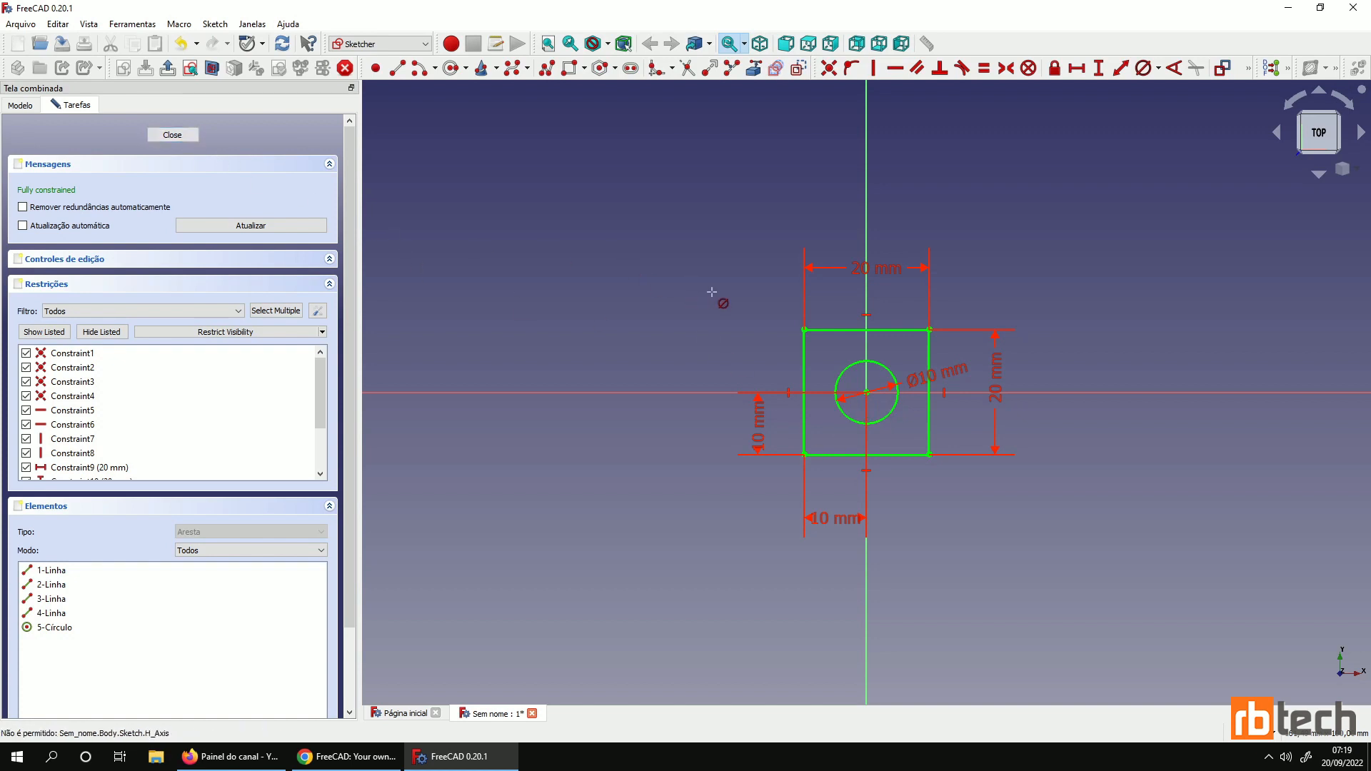
pyautogui.press('Escape')
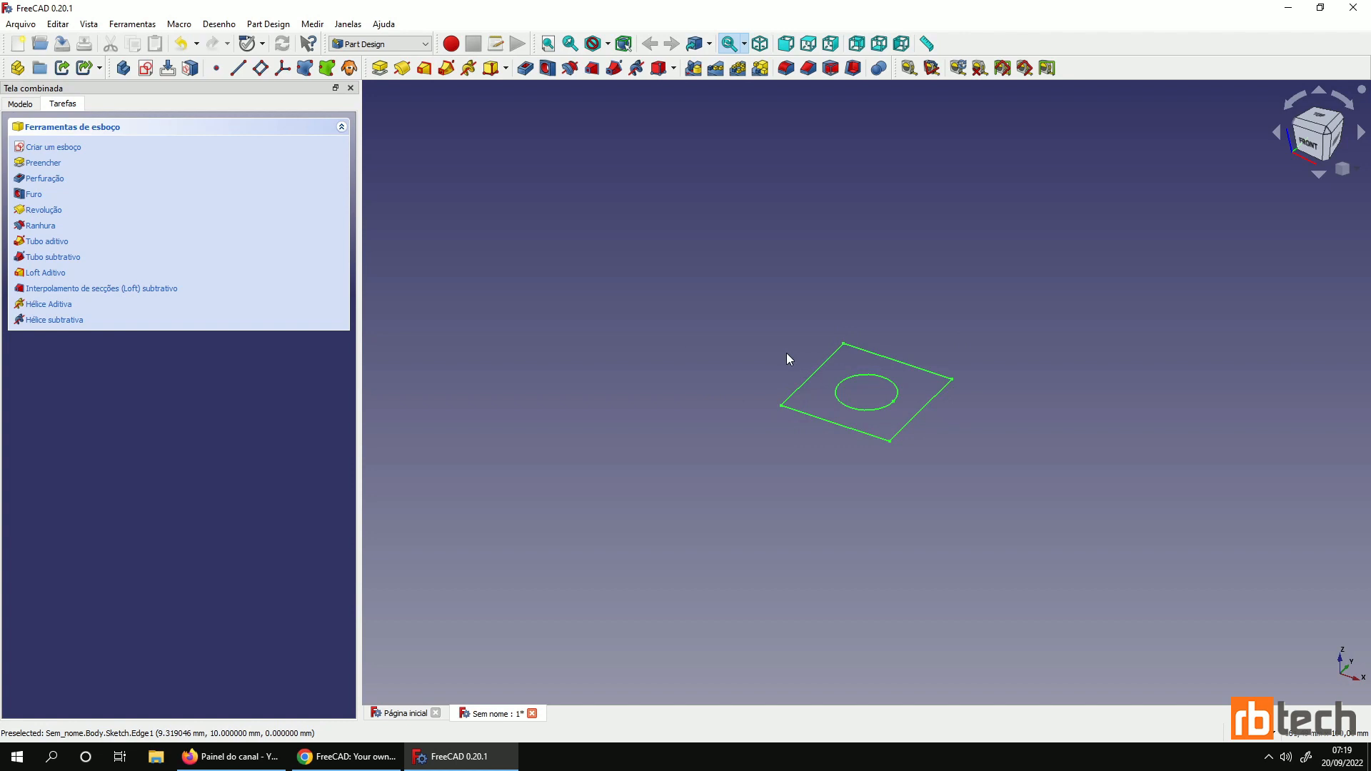
# Start a Pad of the square-and-circle sketch, keep the type Dimensão and set its length to 15 mm
pyautogui.click(380, 68)
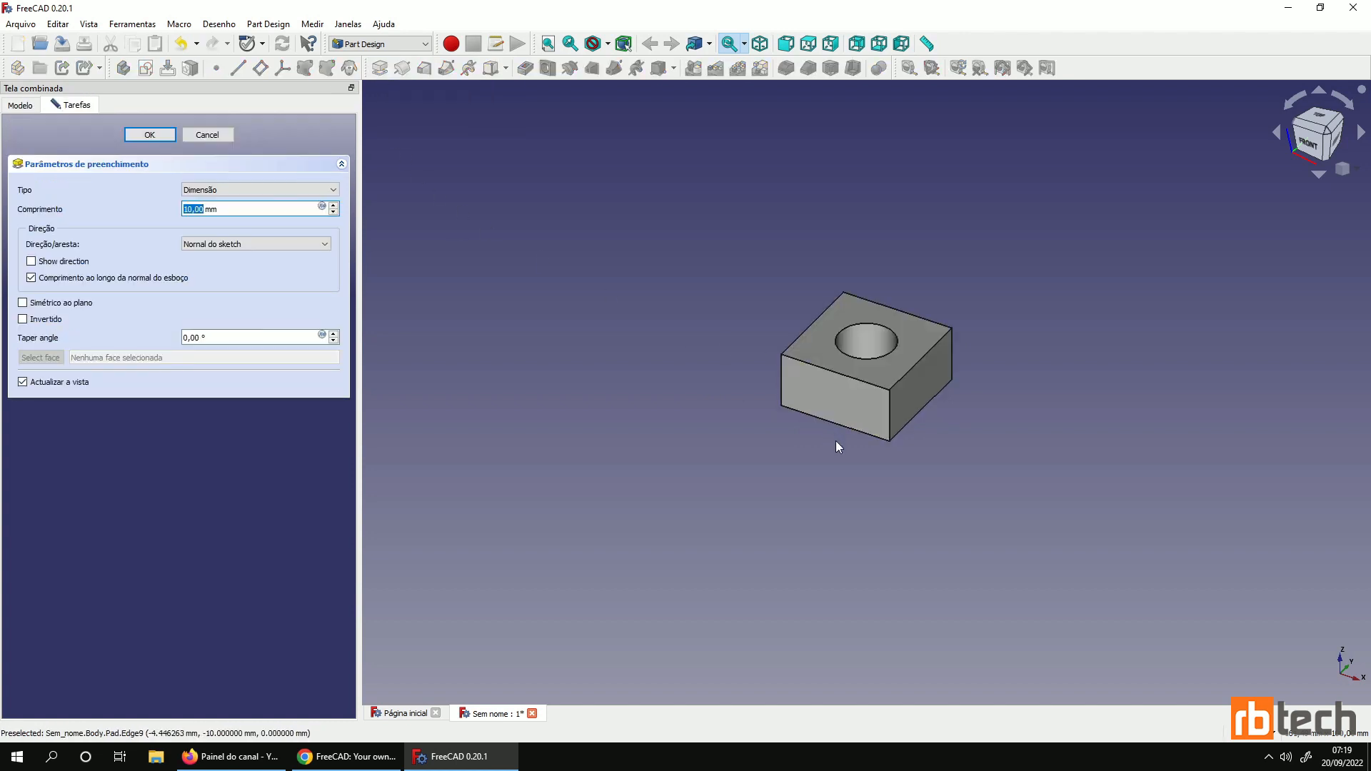
pyautogui.moveTo(931, 289); pyautogui.dragTo(928, 372, button='middle')
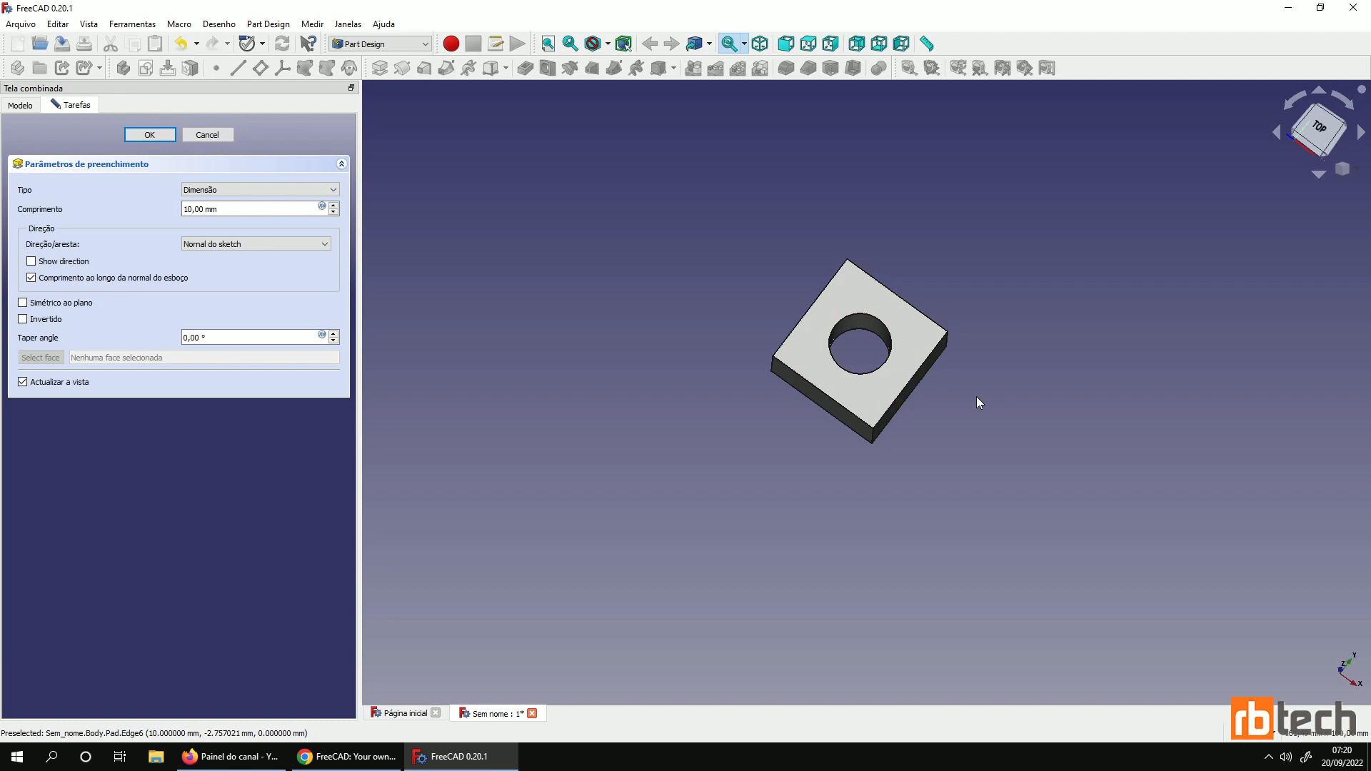
pyautogui.moveTo(939, 407); pyautogui.dragTo(951, 366, button='middle')
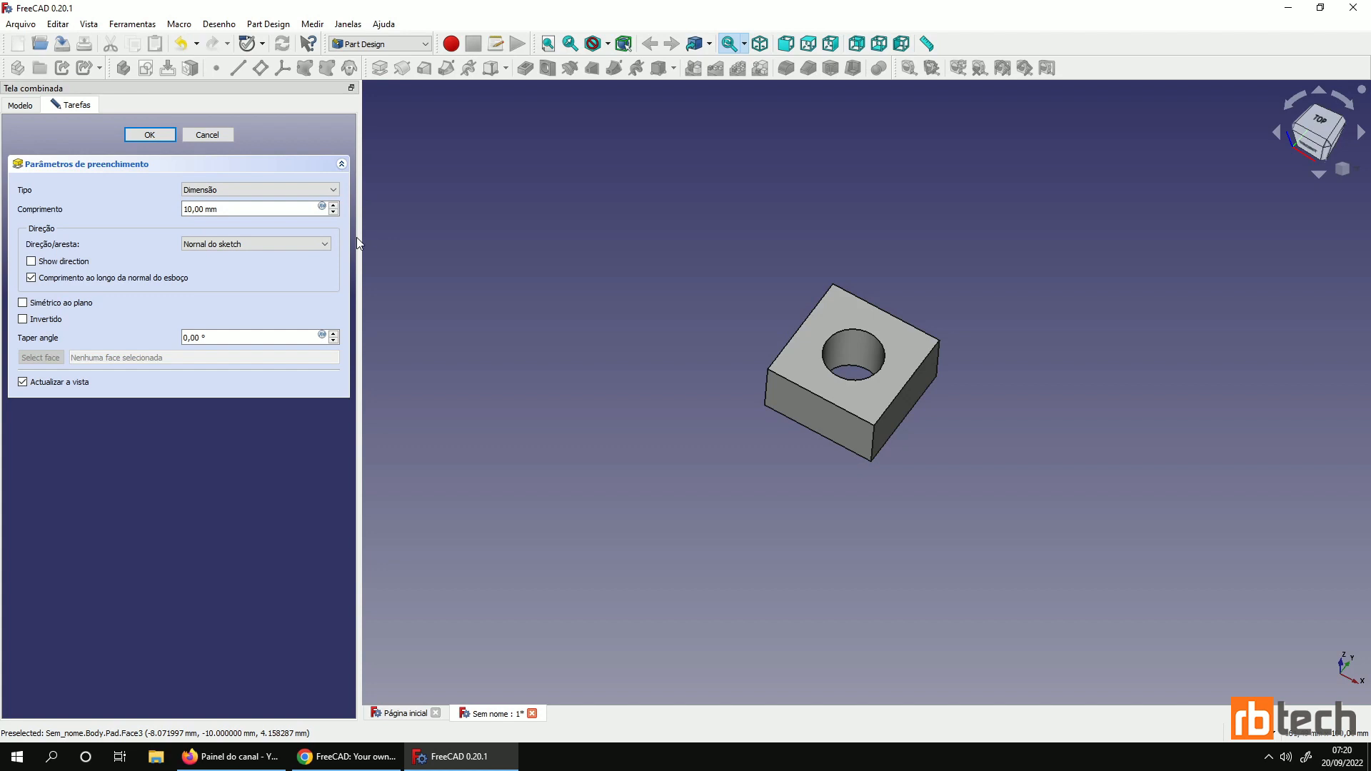
pyautogui.click(294, 190)
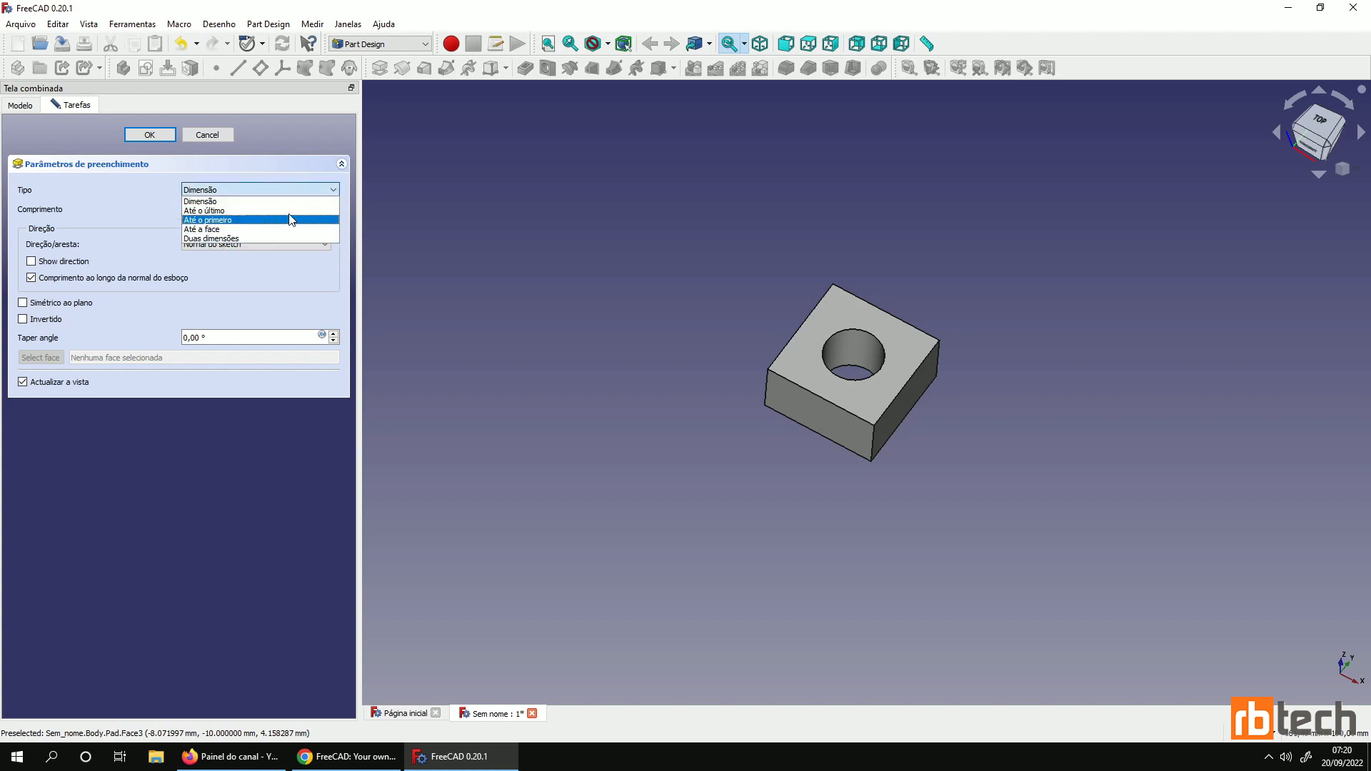
pyautogui.click(323, 191)
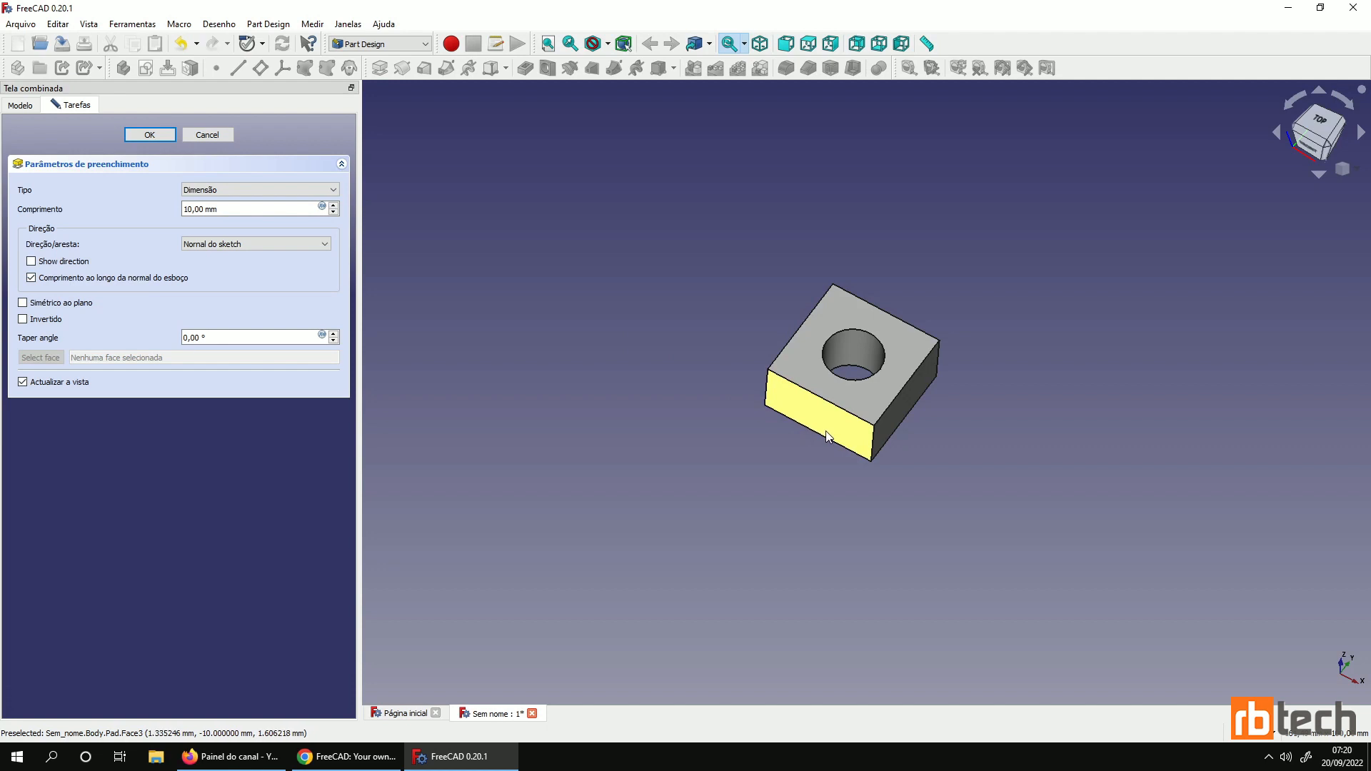
pyautogui.click(333, 207)
pyautogui.click(333, 206)
pyautogui.click(334, 206)
pyautogui.click(334, 206)
pyautogui.click(333, 207)
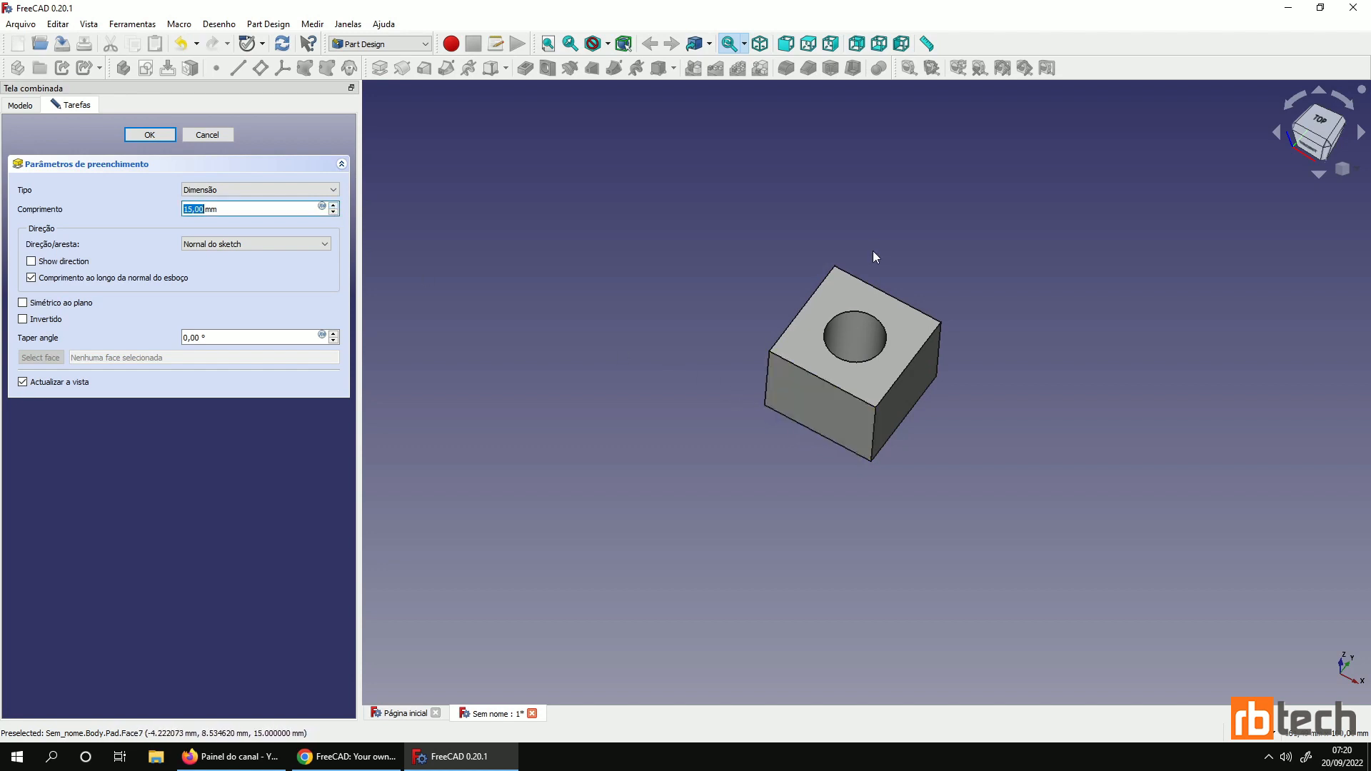
# Try the pad's Invertido and Simétrico ao plano options in turn, switching each one back off
pyautogui.click(40, 320)
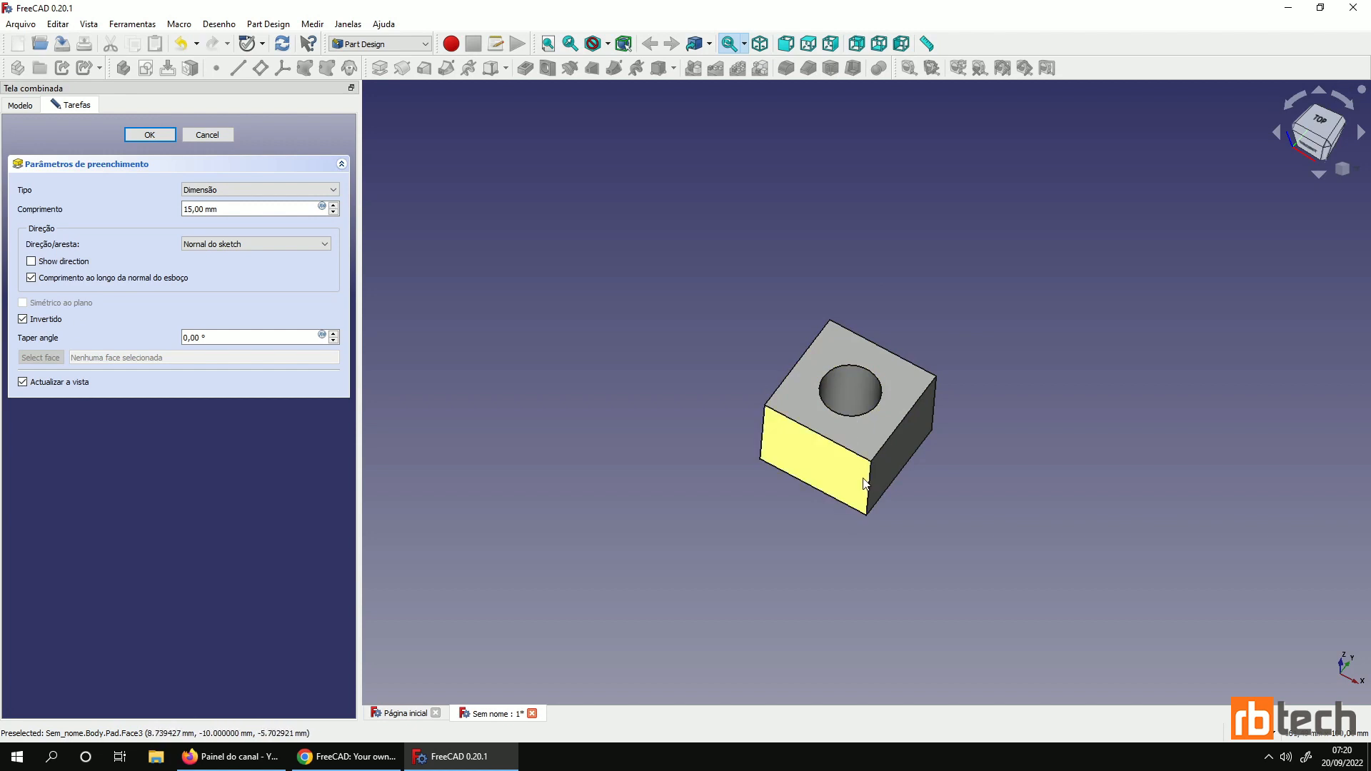
pyautogui.click(48, 321)
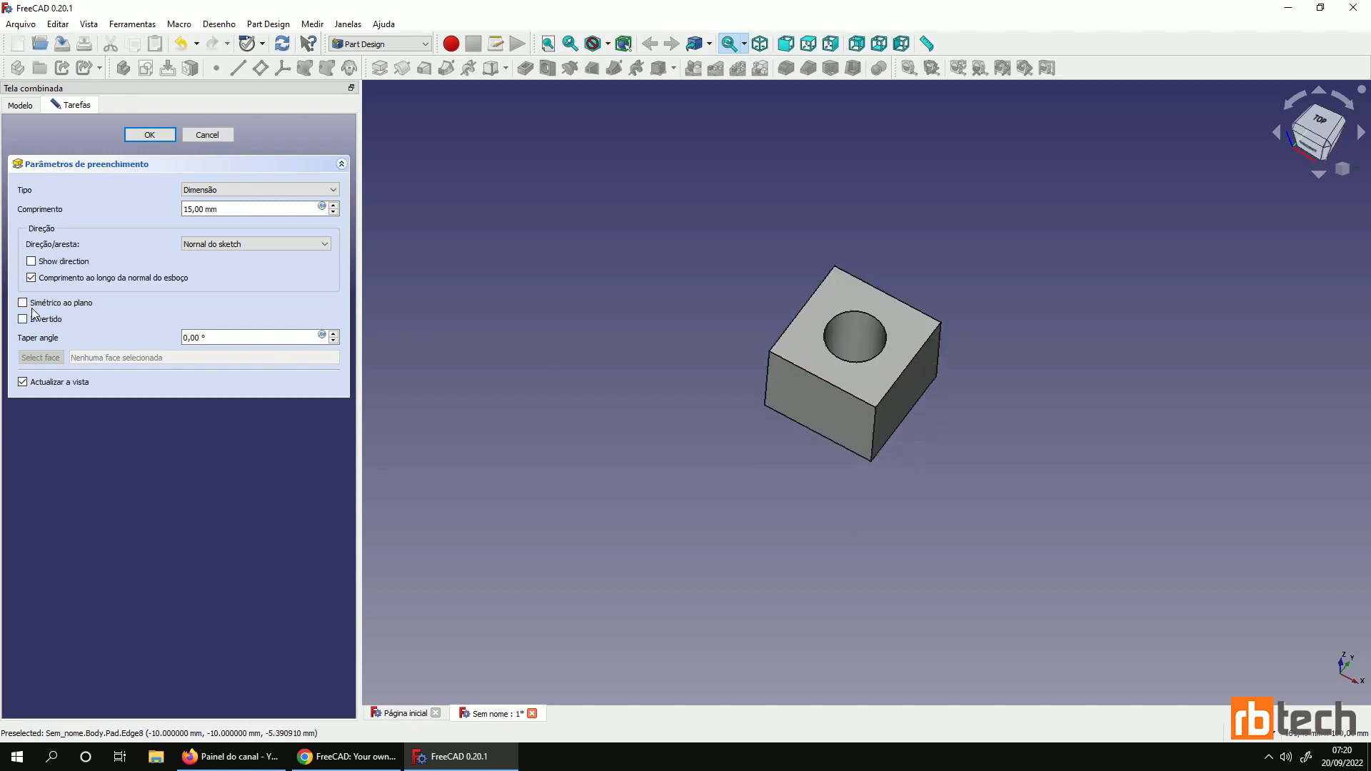
pyautogui.click(55, 304)
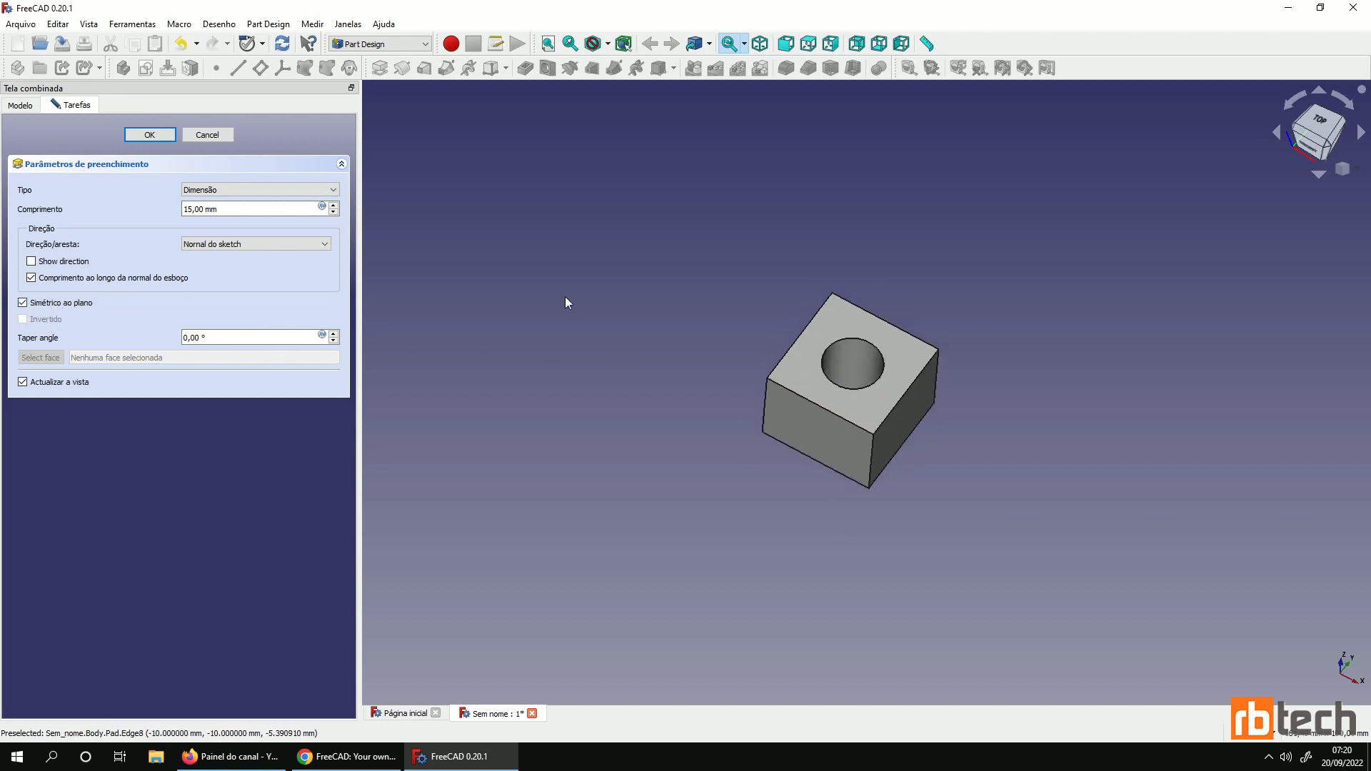
pyautogui.click(67, 306)
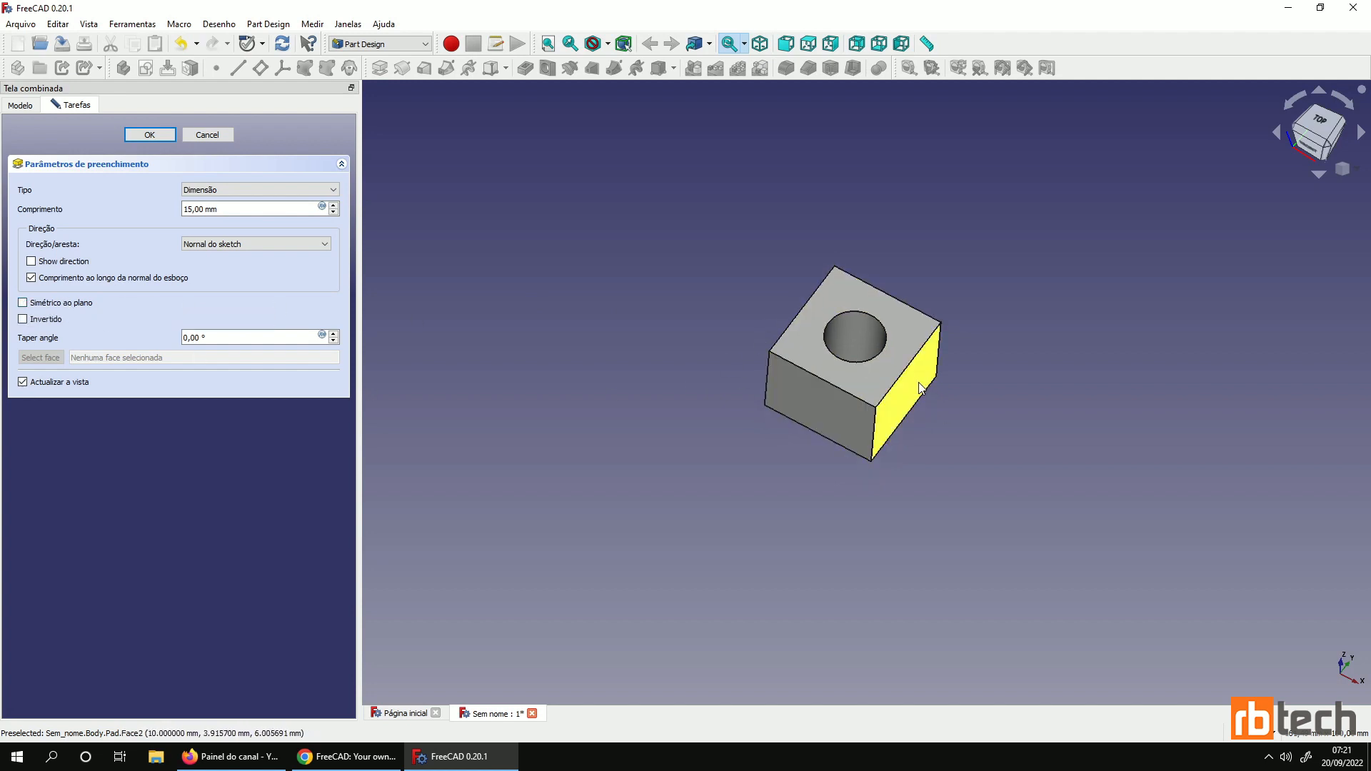
# Set the pad's length to 10 mm and accept the pad
pyautogui.click(333, 212)
pyautogui.click(333, 212)
pyautogui.click(333, 212)
pyautogui.click(333, 212)
pyautogui.click(333, 212)
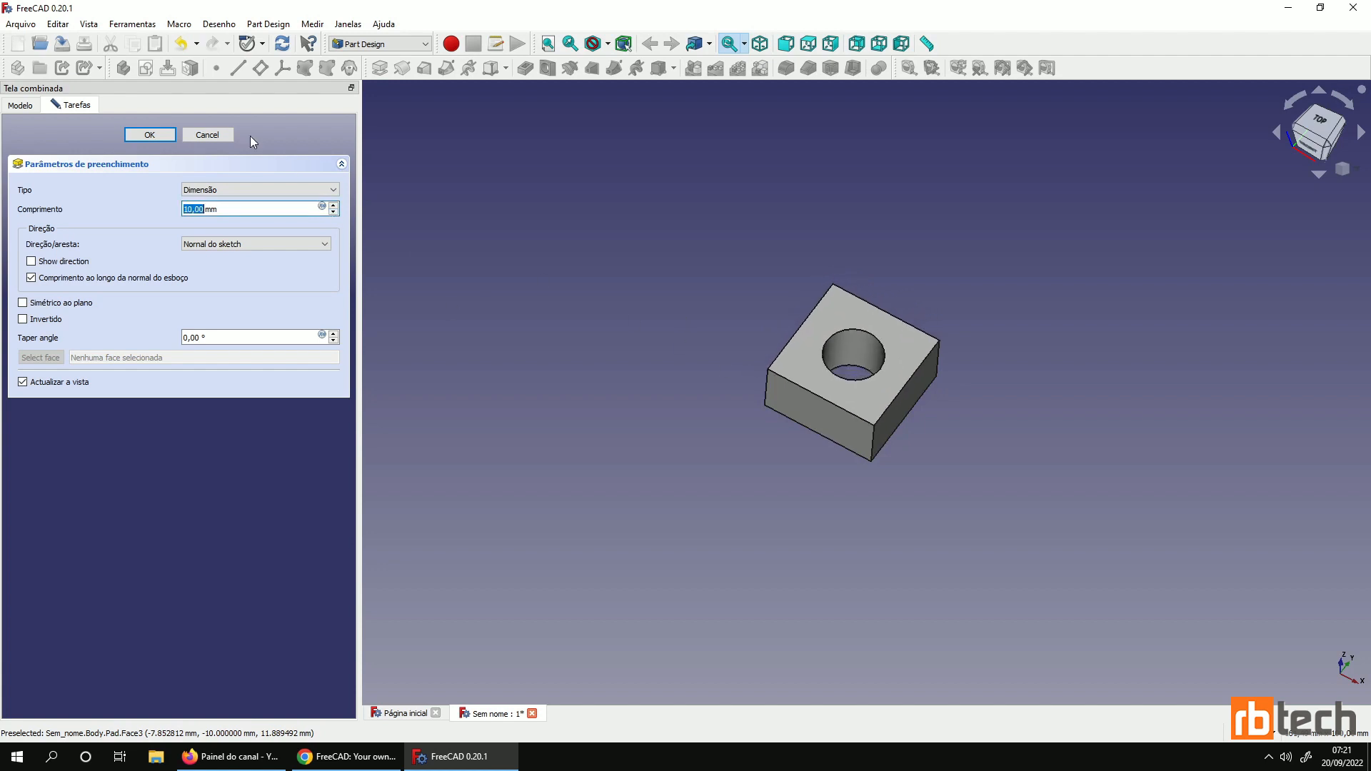
pyautogui.click(150, 135)
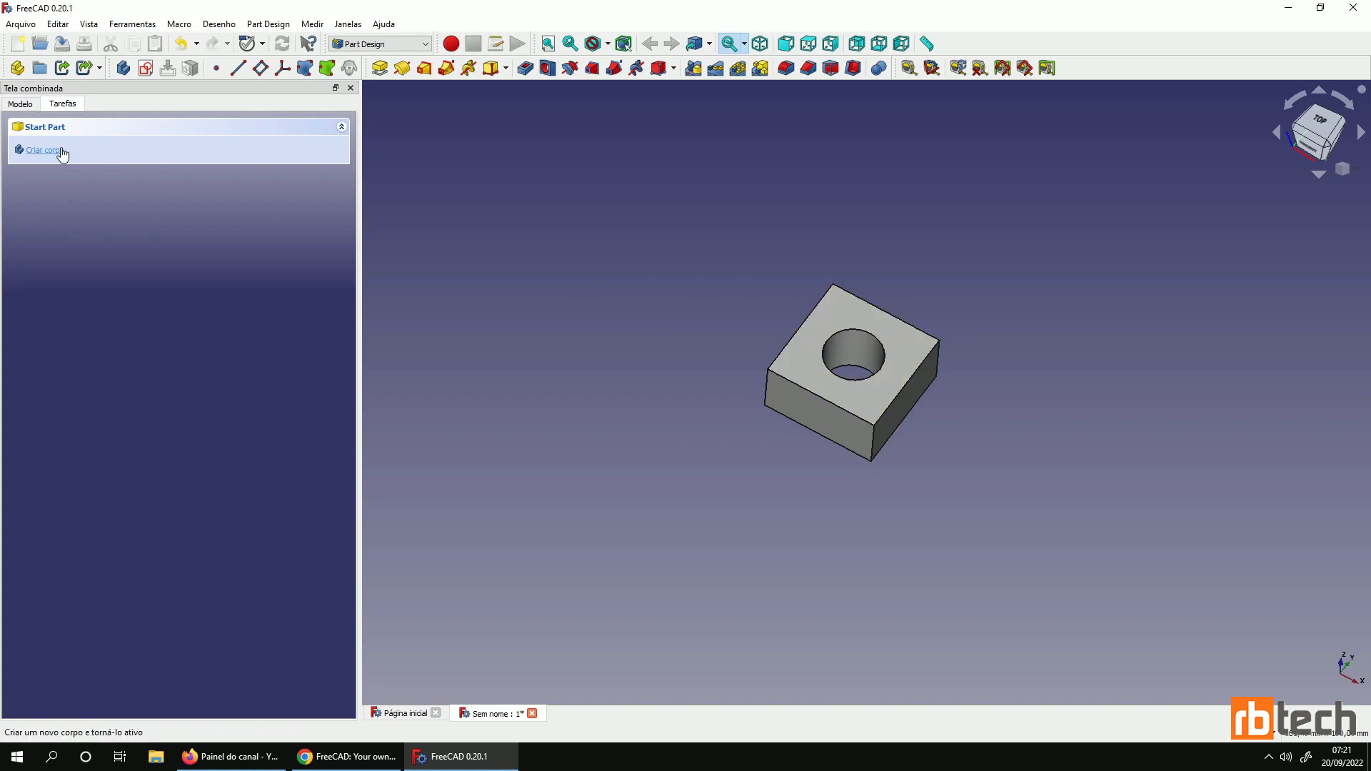
# Show the model tree and expand the Pad feature down to its sketch
pyautogui.click(21, 104)
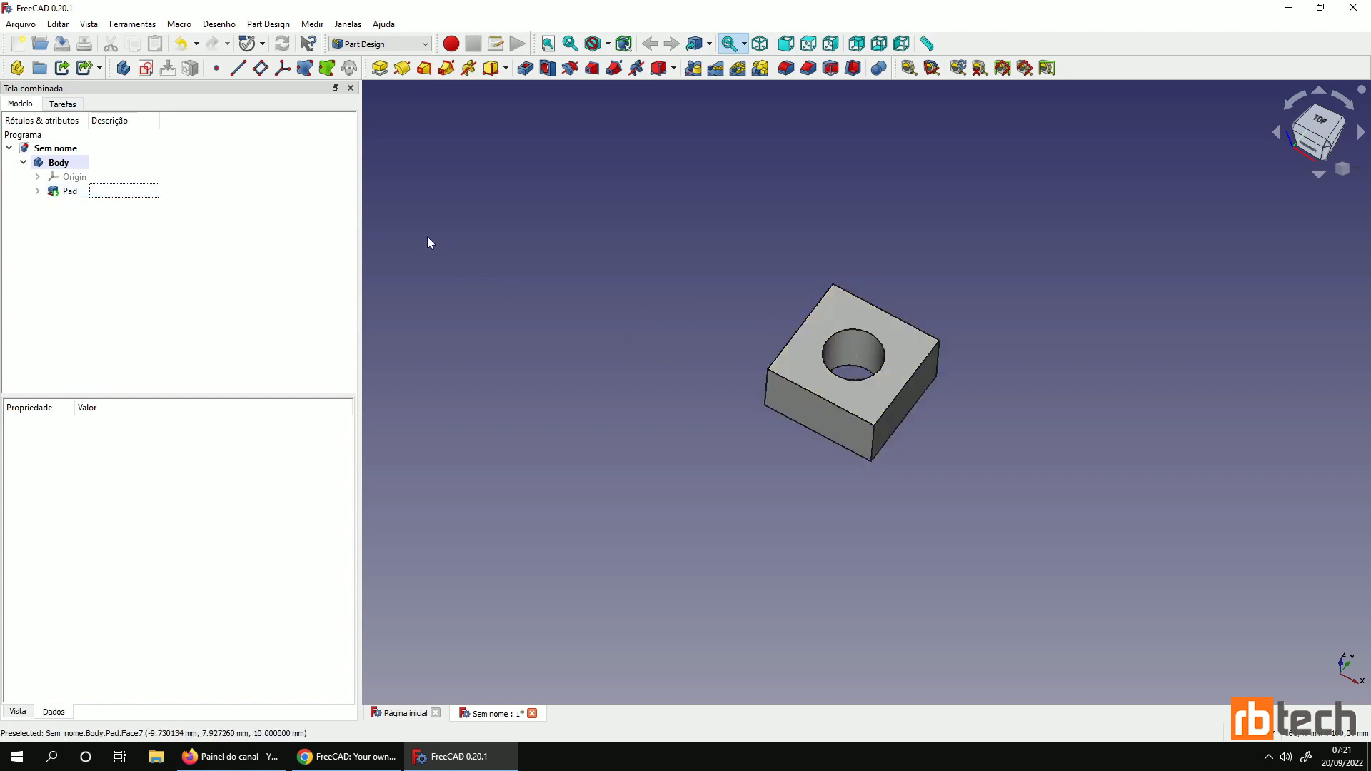
pyautogui.click(37, 190)
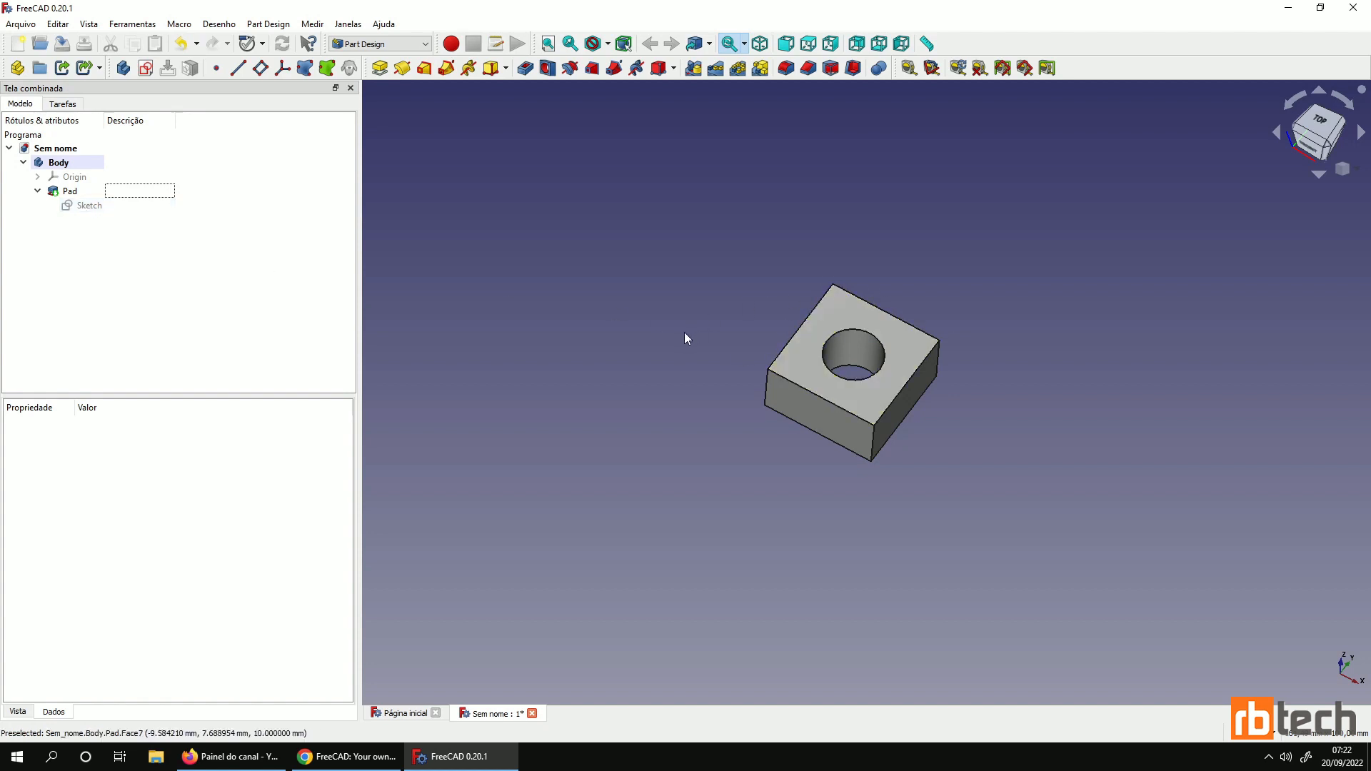
pyautogui.click(37, 191)
pyautogui.click(37, 190)
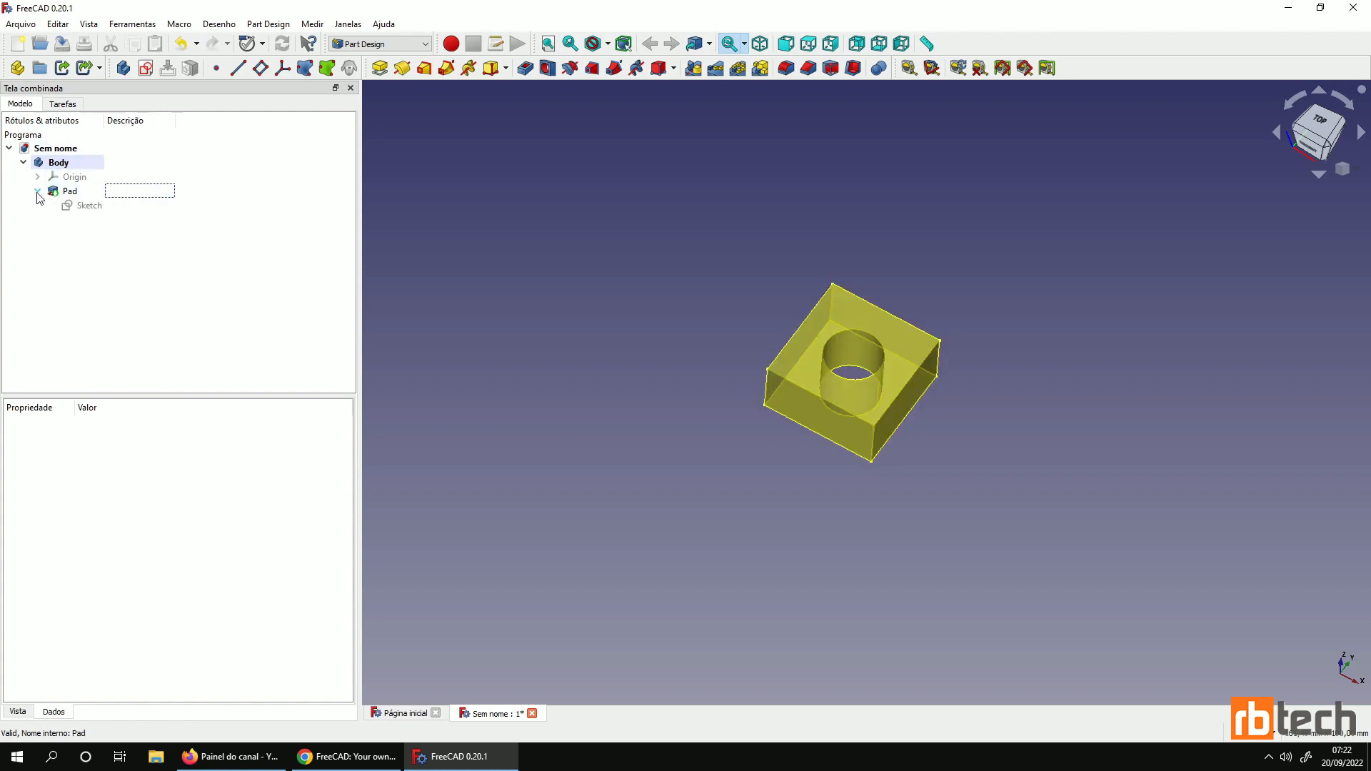
# Reopen the pad's sketch, set the circle's diameter to 15 mm and close the sketch
pyautogui.doubleClick(89, 207)
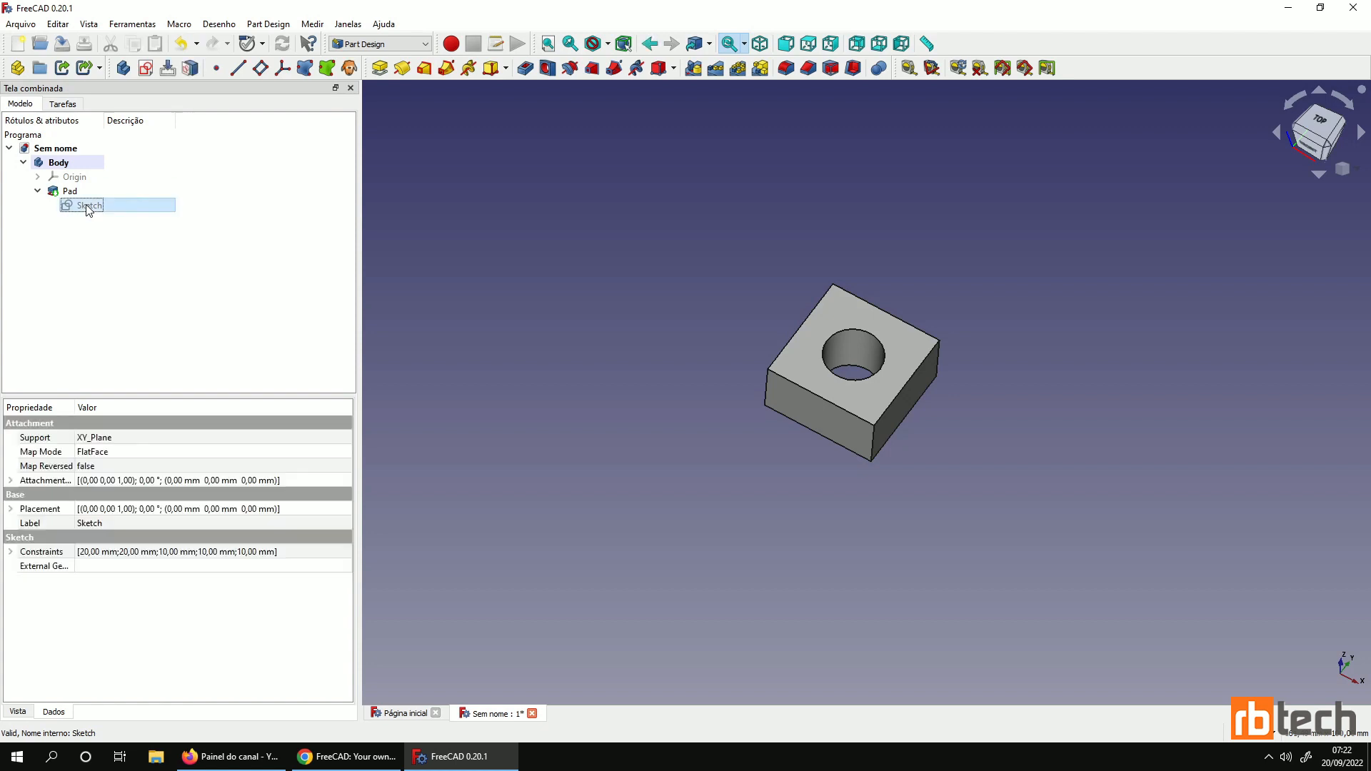
pyautogui.scroll(4, 912, 404)
pyautogui.moveTo(894, 298); pyautogui.dragTo(928, 281)
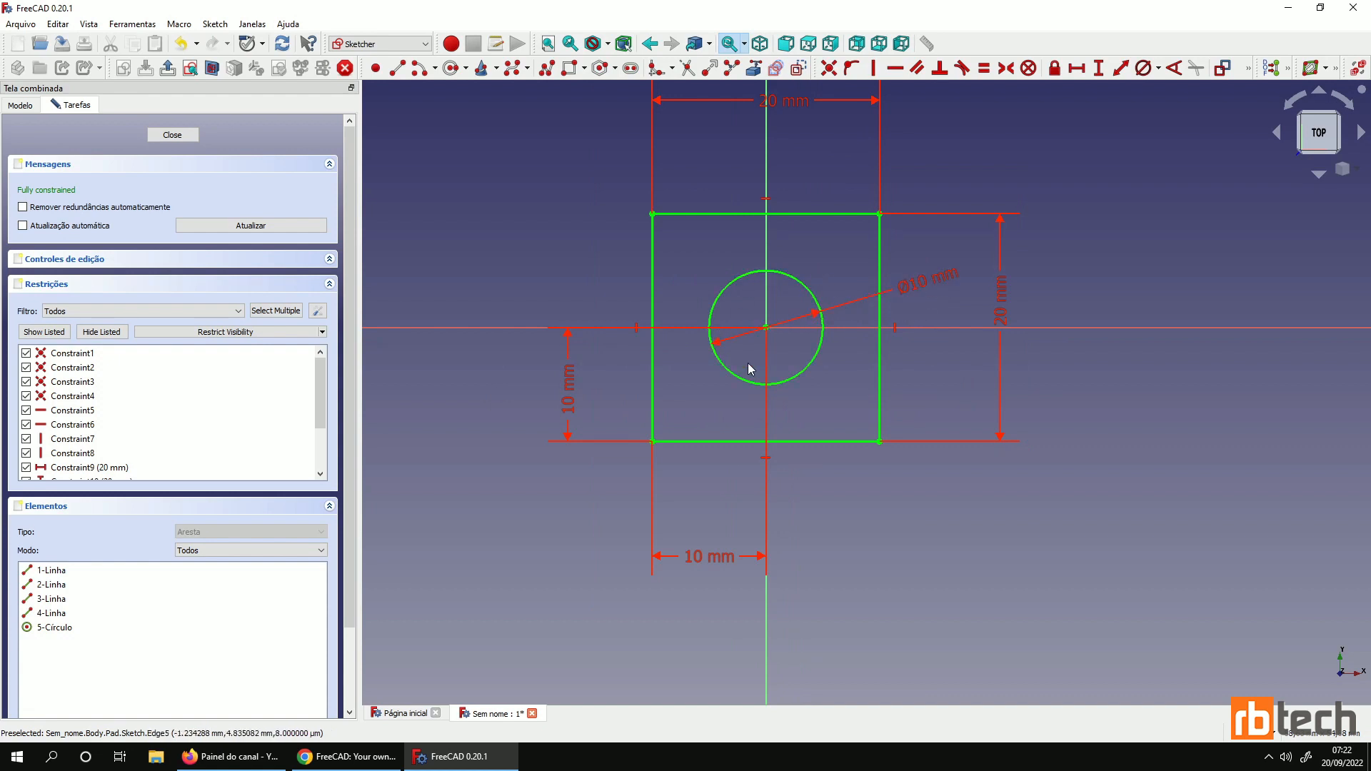
pyautogui.doubleClick(920, 288)
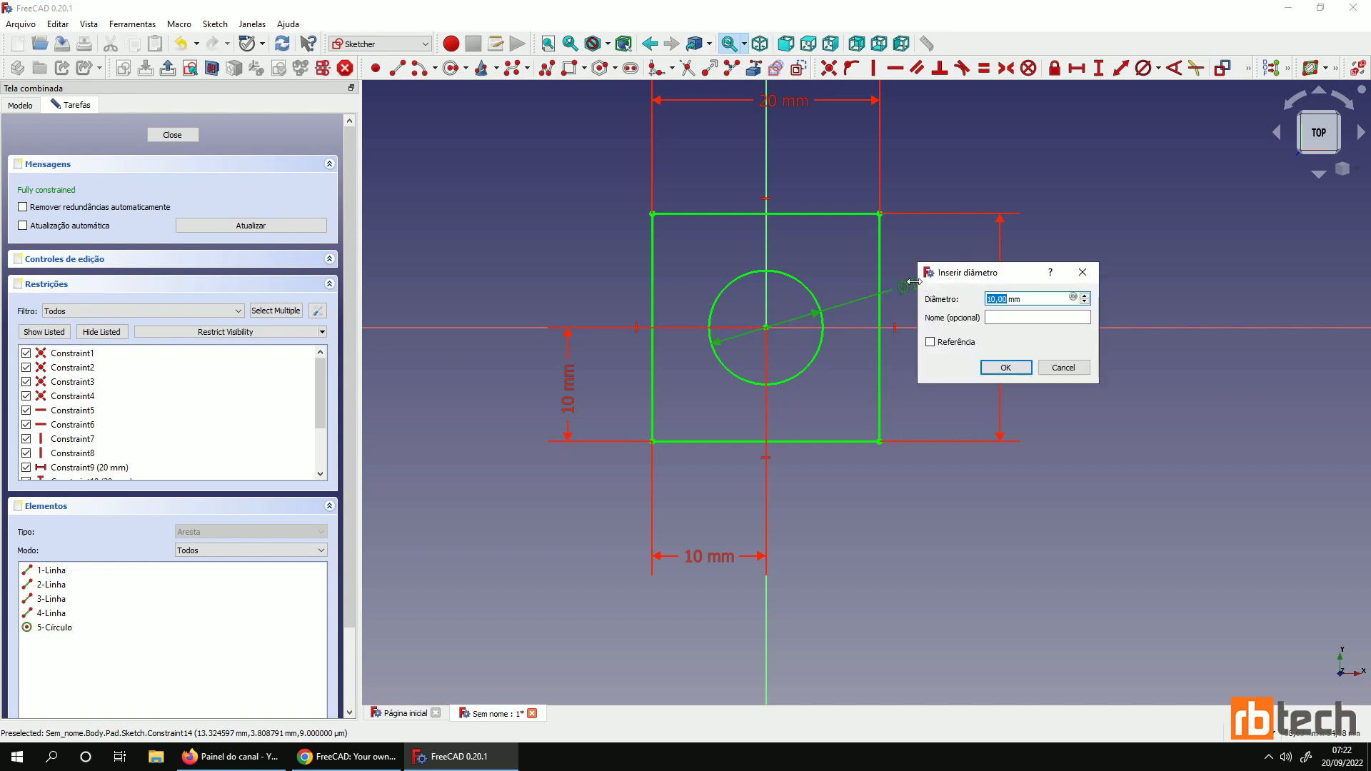
pyautogui.write('15')
pyautogui.click(1022, 366)
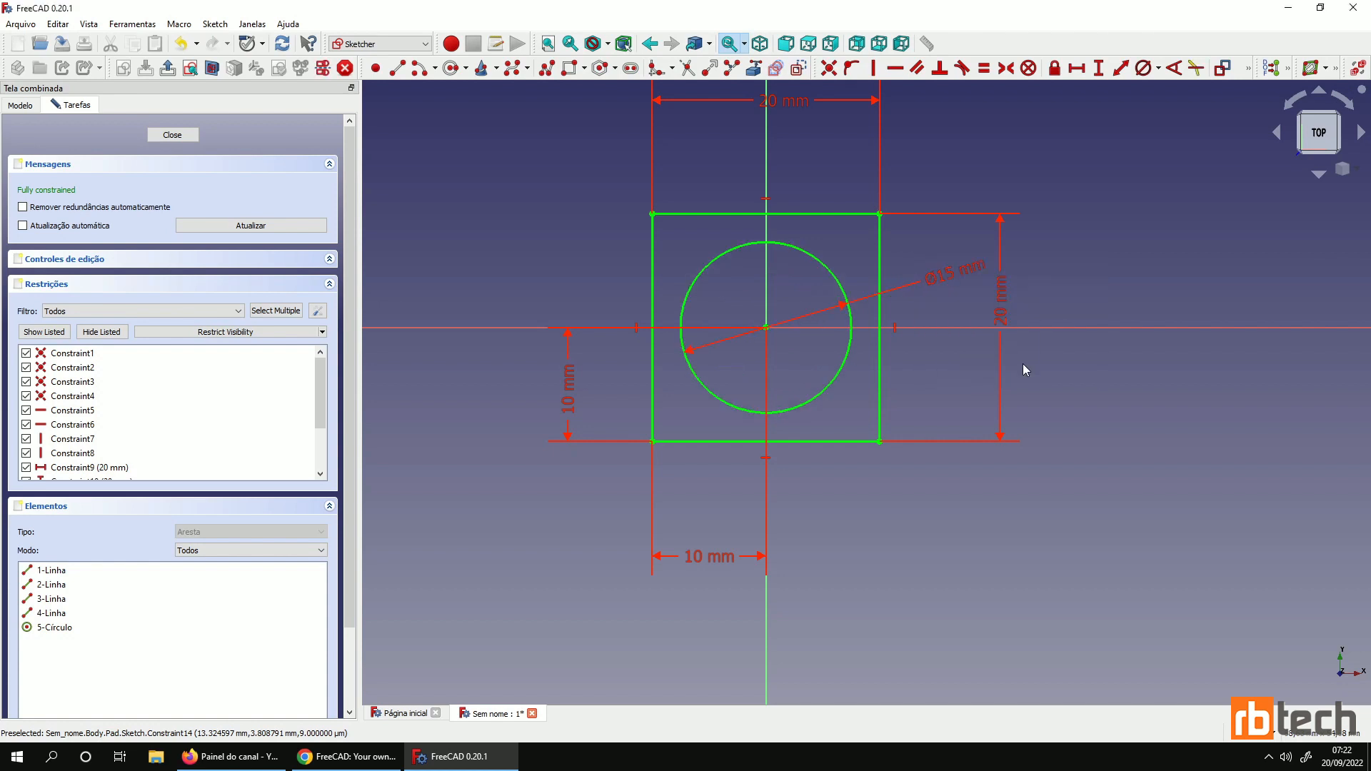
pyautogui.click(190, 138)
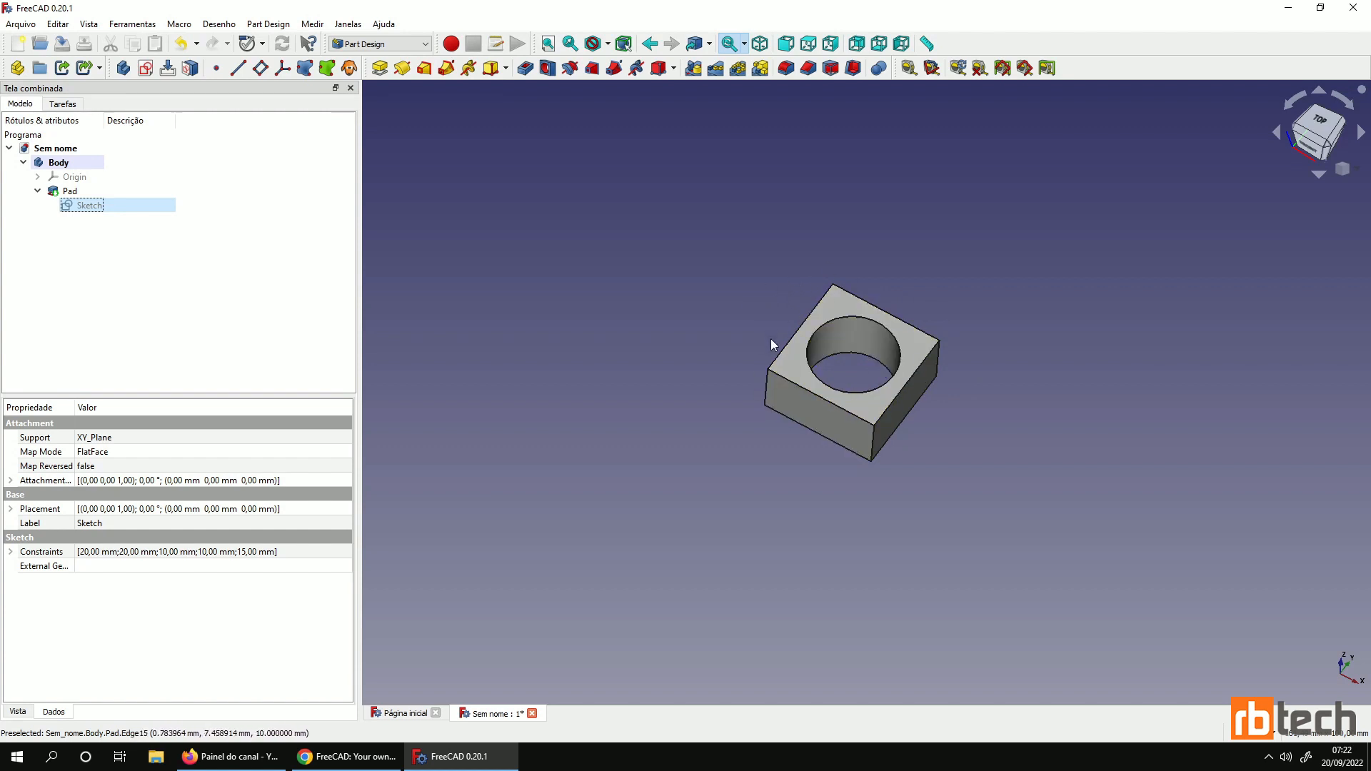
# Edit the pad's sketch again, set the circle's diameter to 10 mm and close it
pyautogui.doubleClick(88, 207)
pyautogui.doubleClick(914, 337)
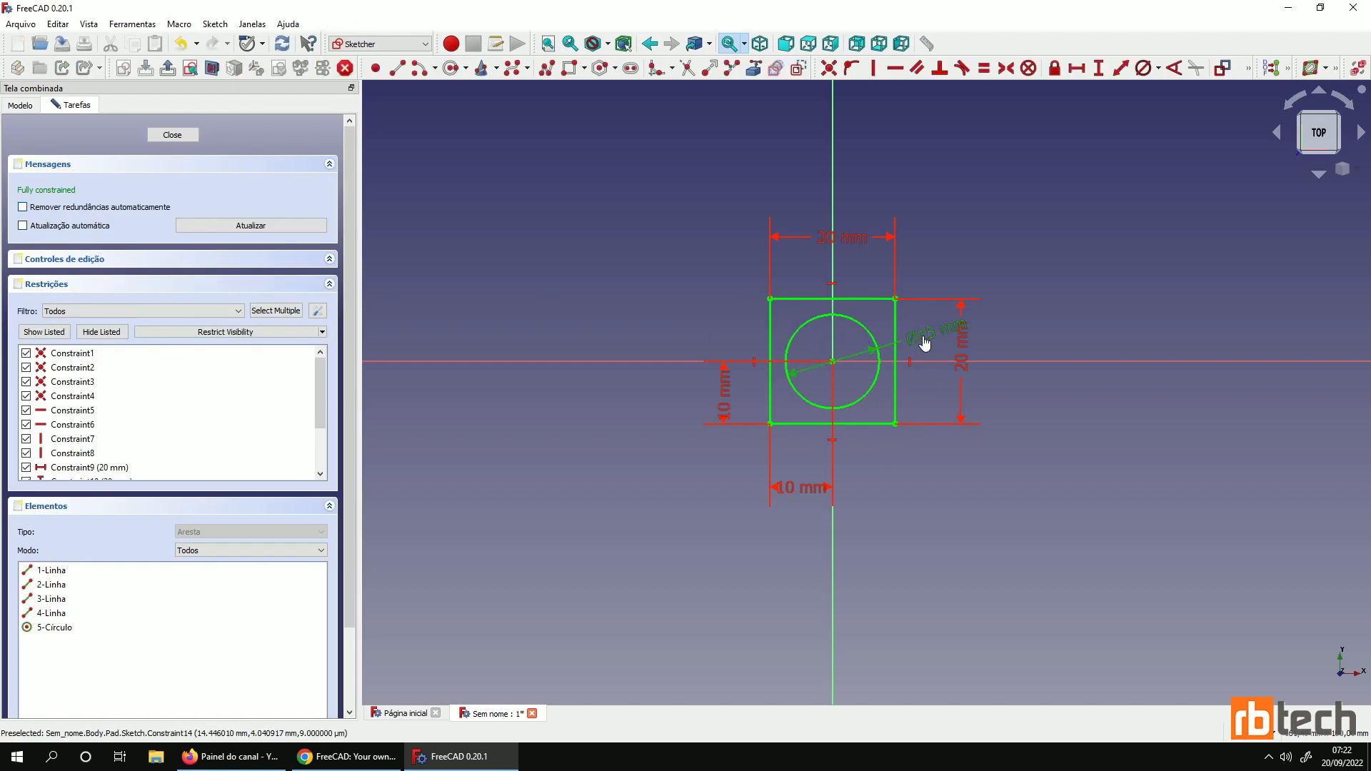
pyautogui.write('10')
pyautogui.press('Return')
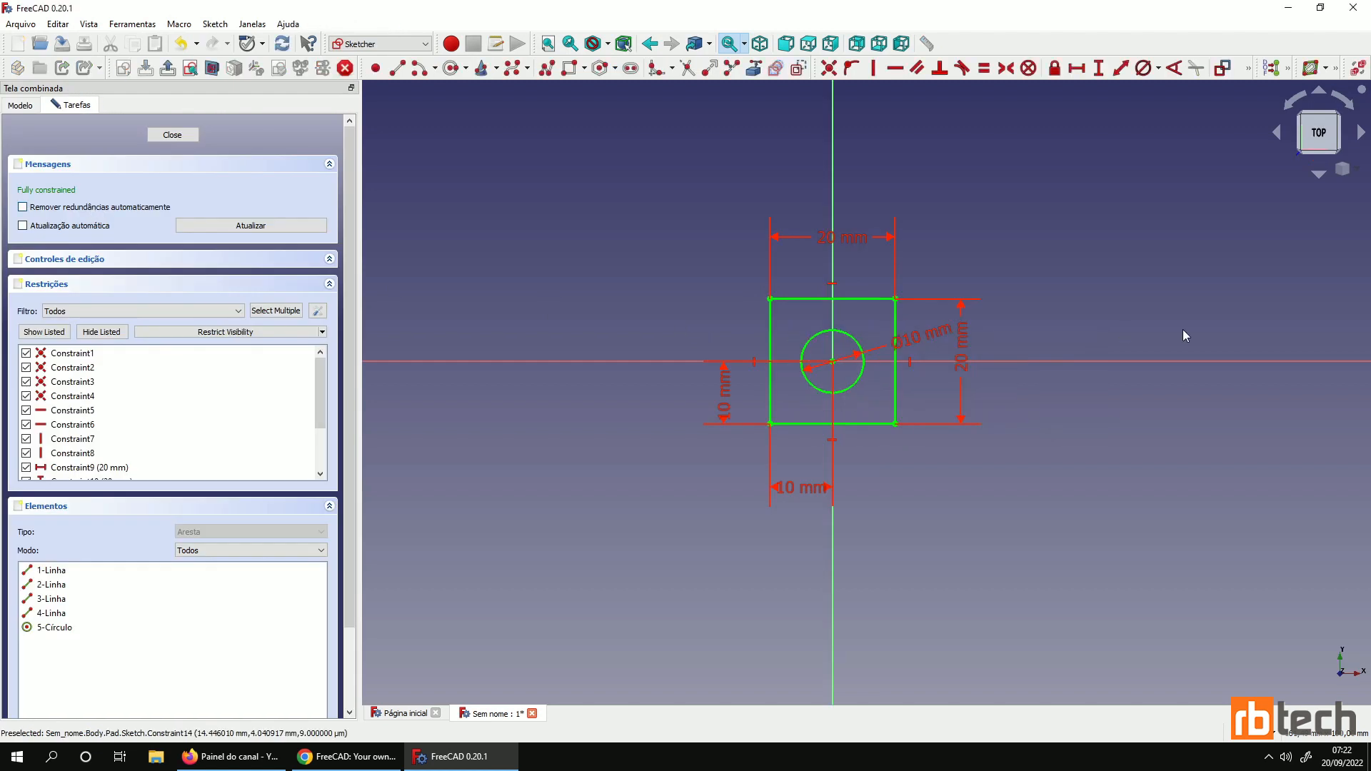
pyautogui.click(172, 135)
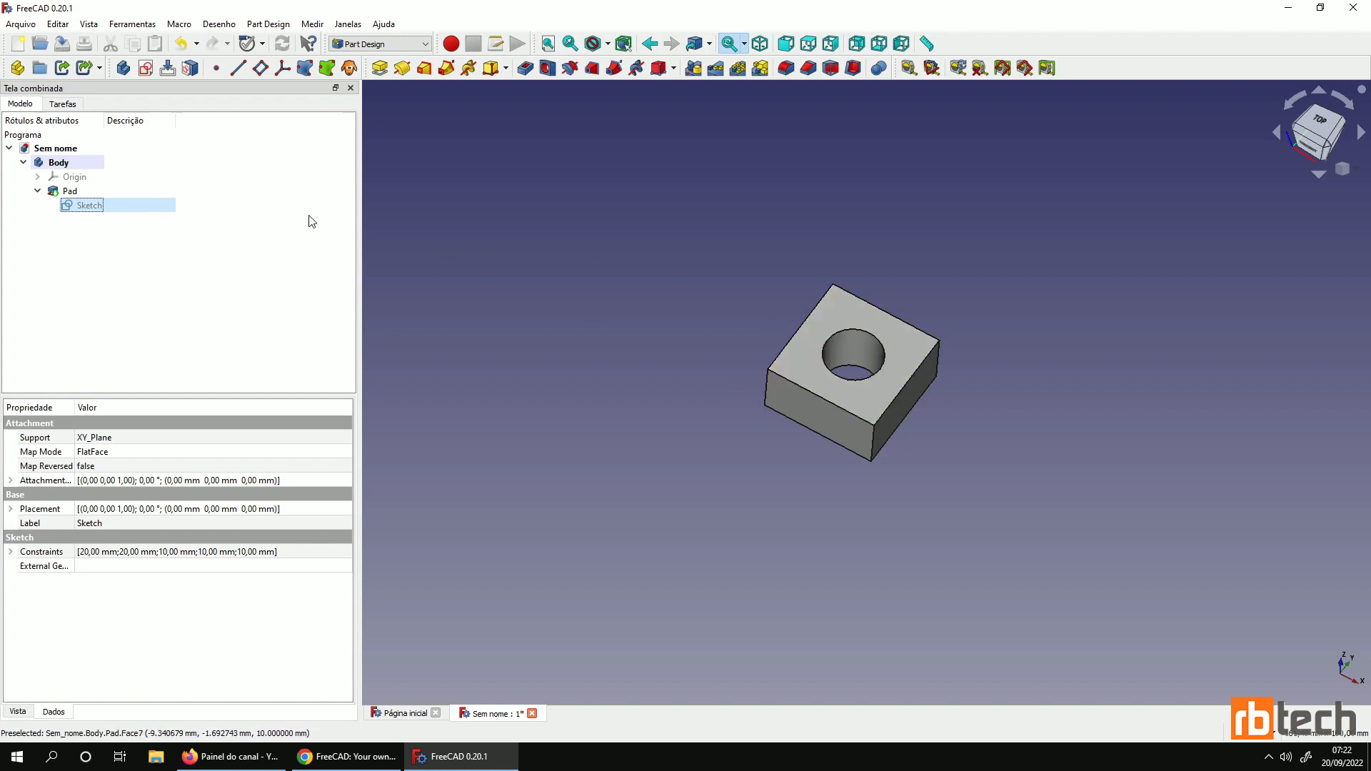
# Reopen the Pad feature's parameters for review and accept them without changes
pyautogui.doubleClick(69, 191)
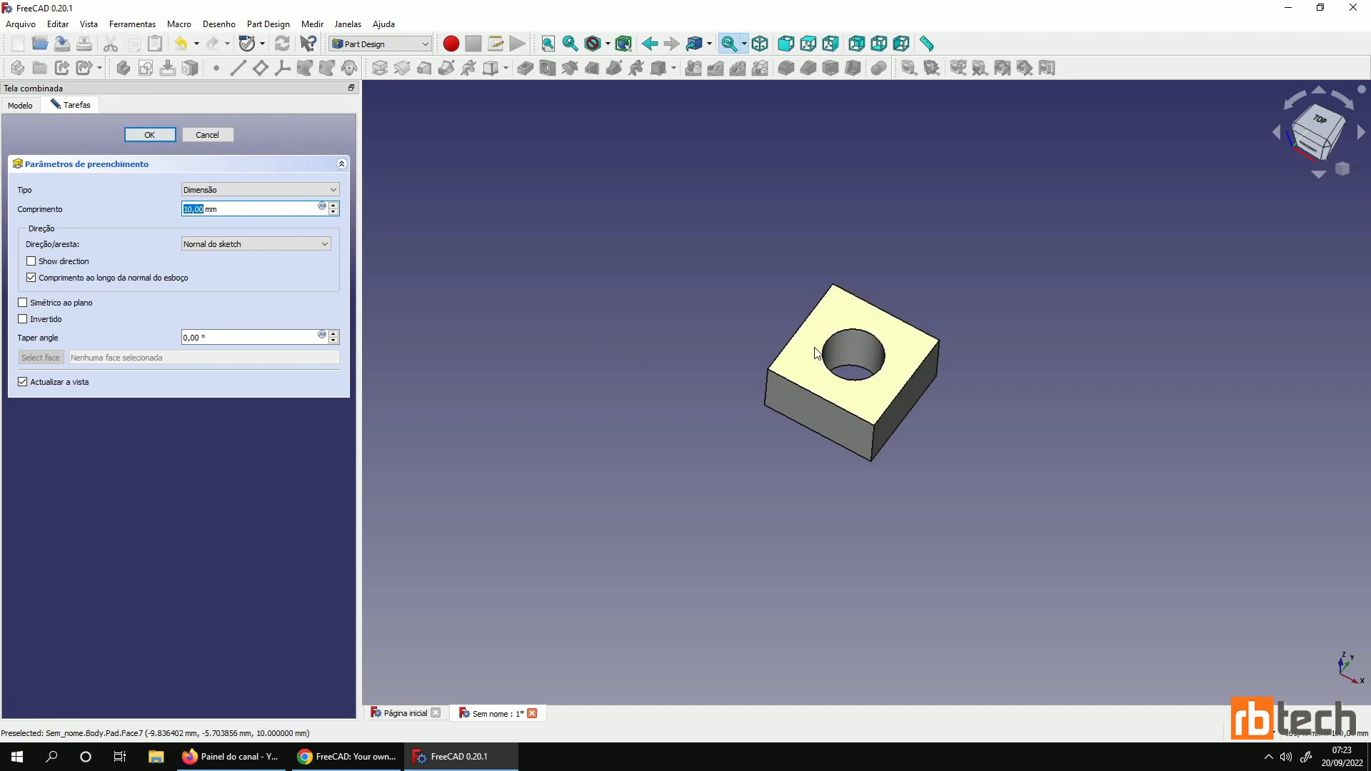
pyautogui.click(150, 135)
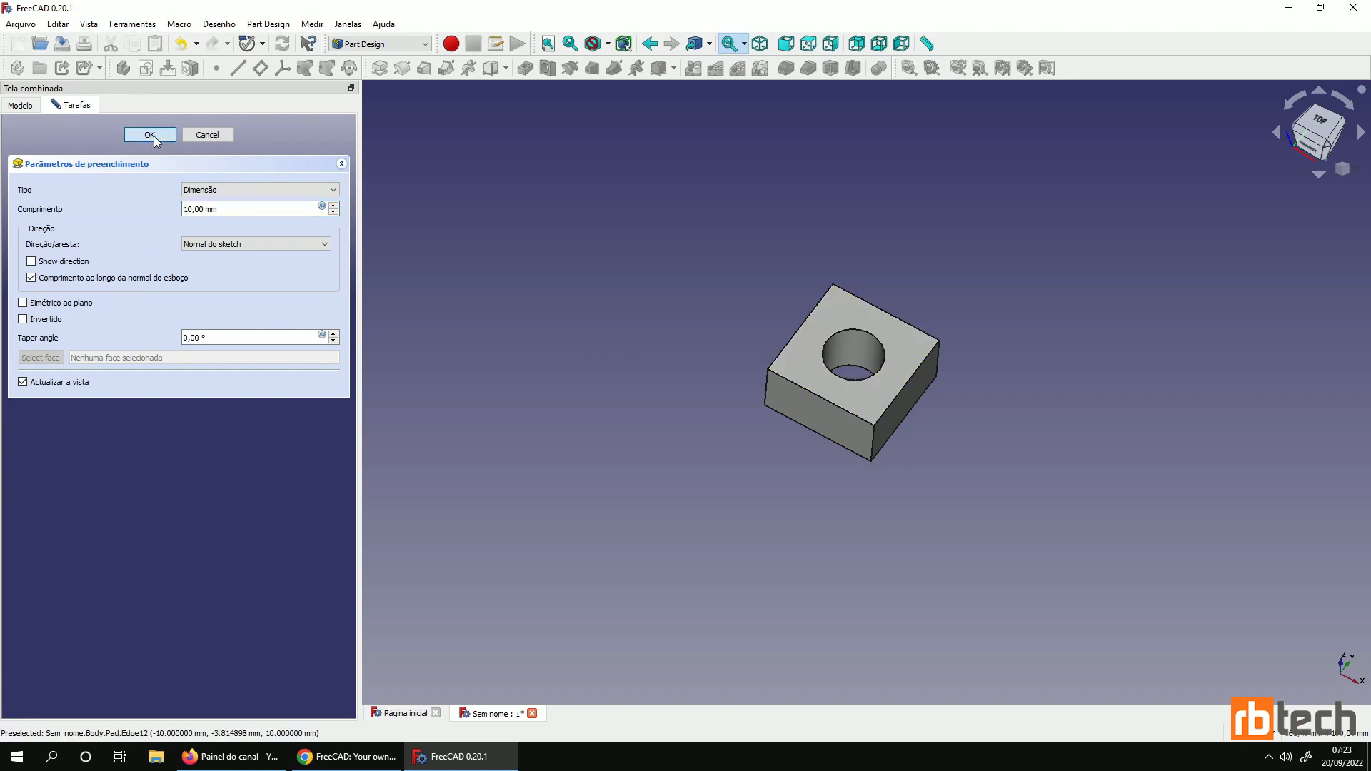
pyautogui.click(76, 194)
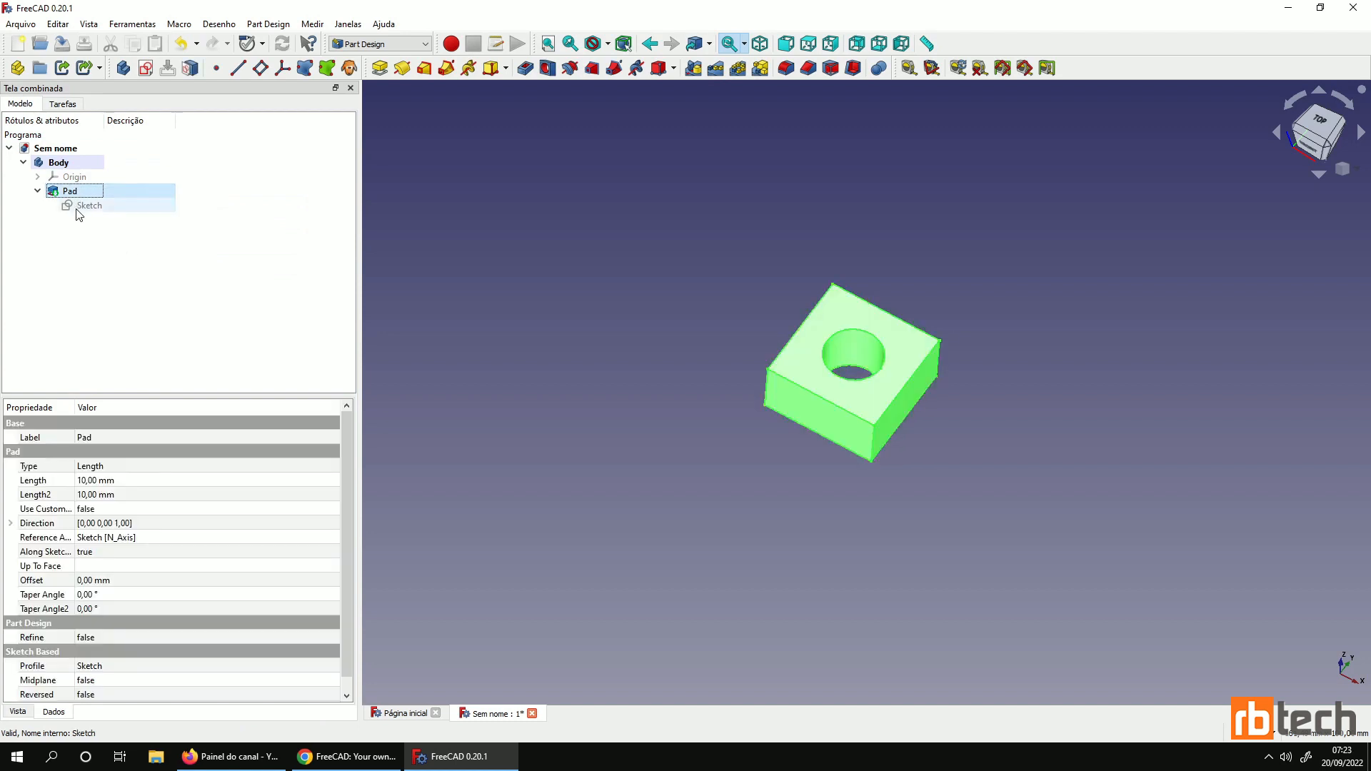
pyautogui.rightClick(72, 197)
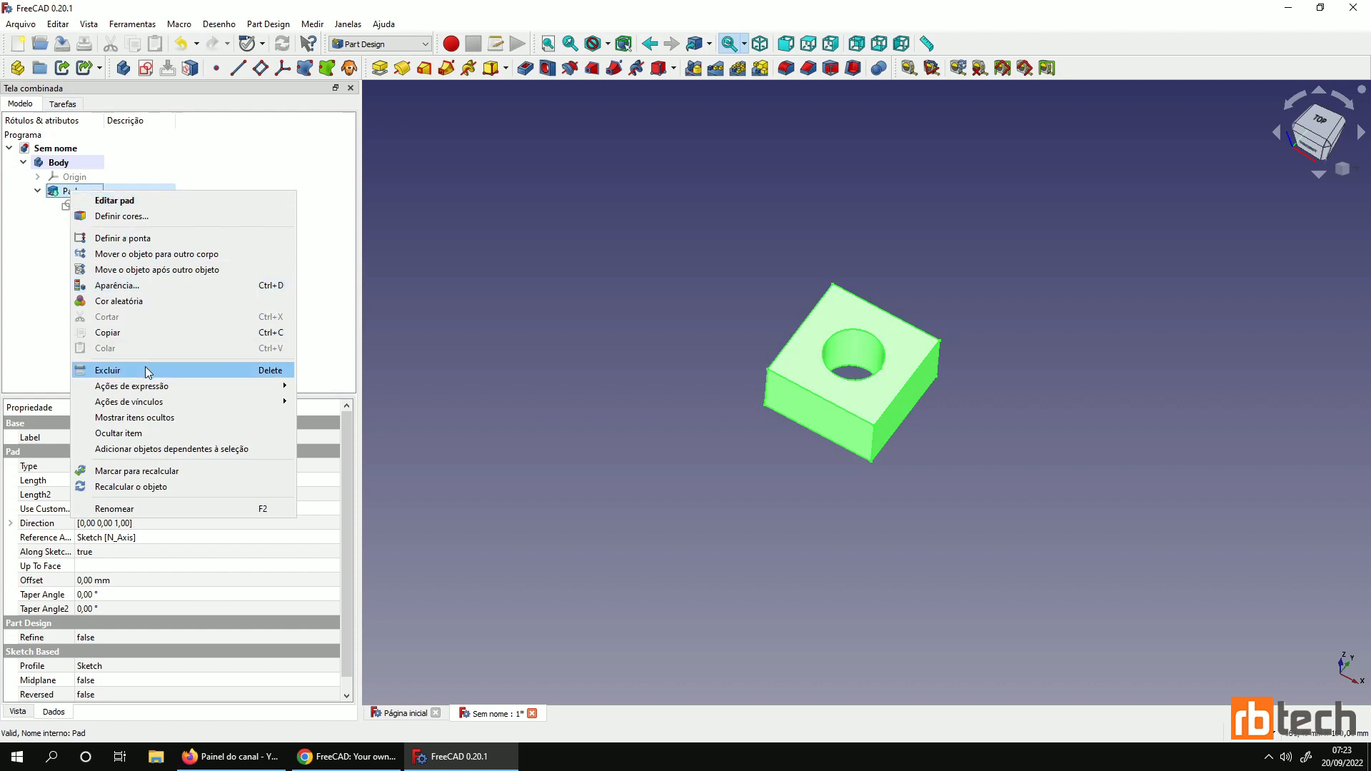
pyautogui.click(170, 510)
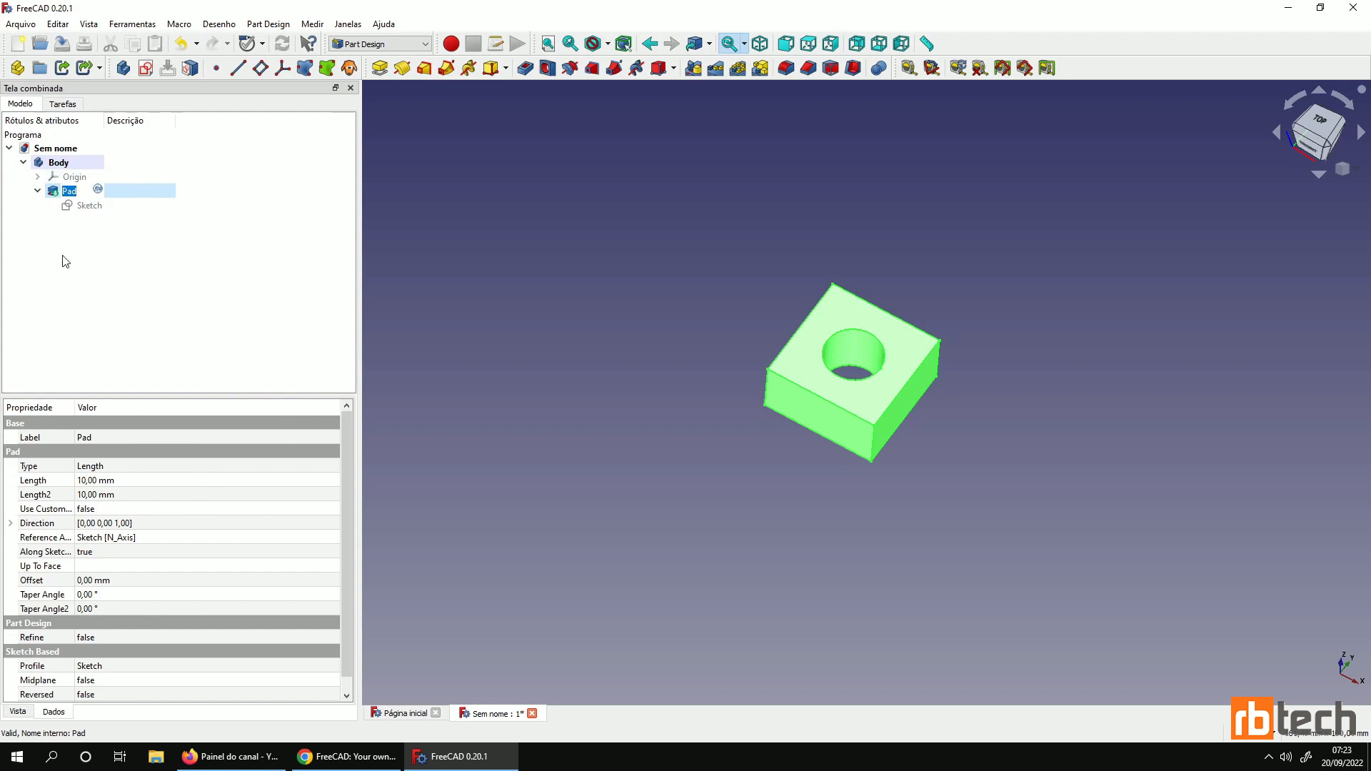
pyautogui.click(91, 209)
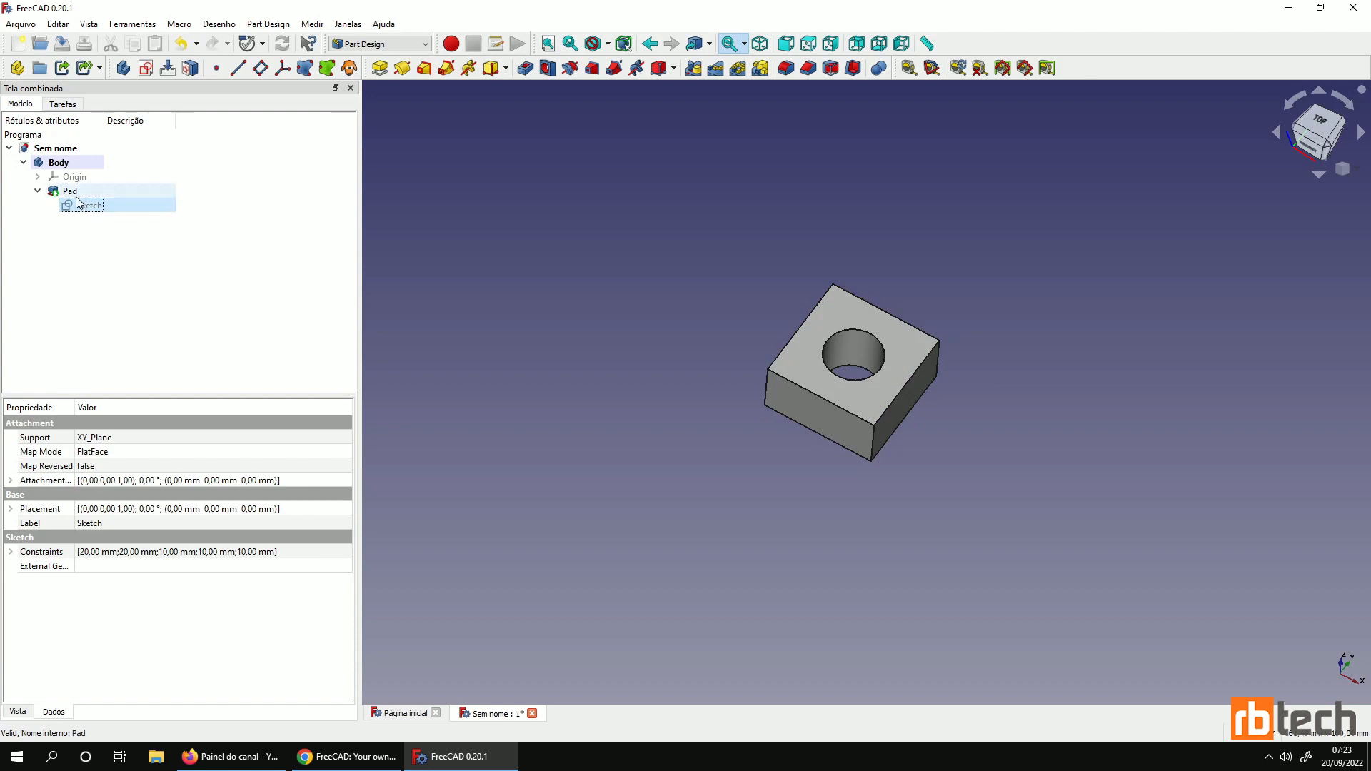
pyautogui.click(71, 192)
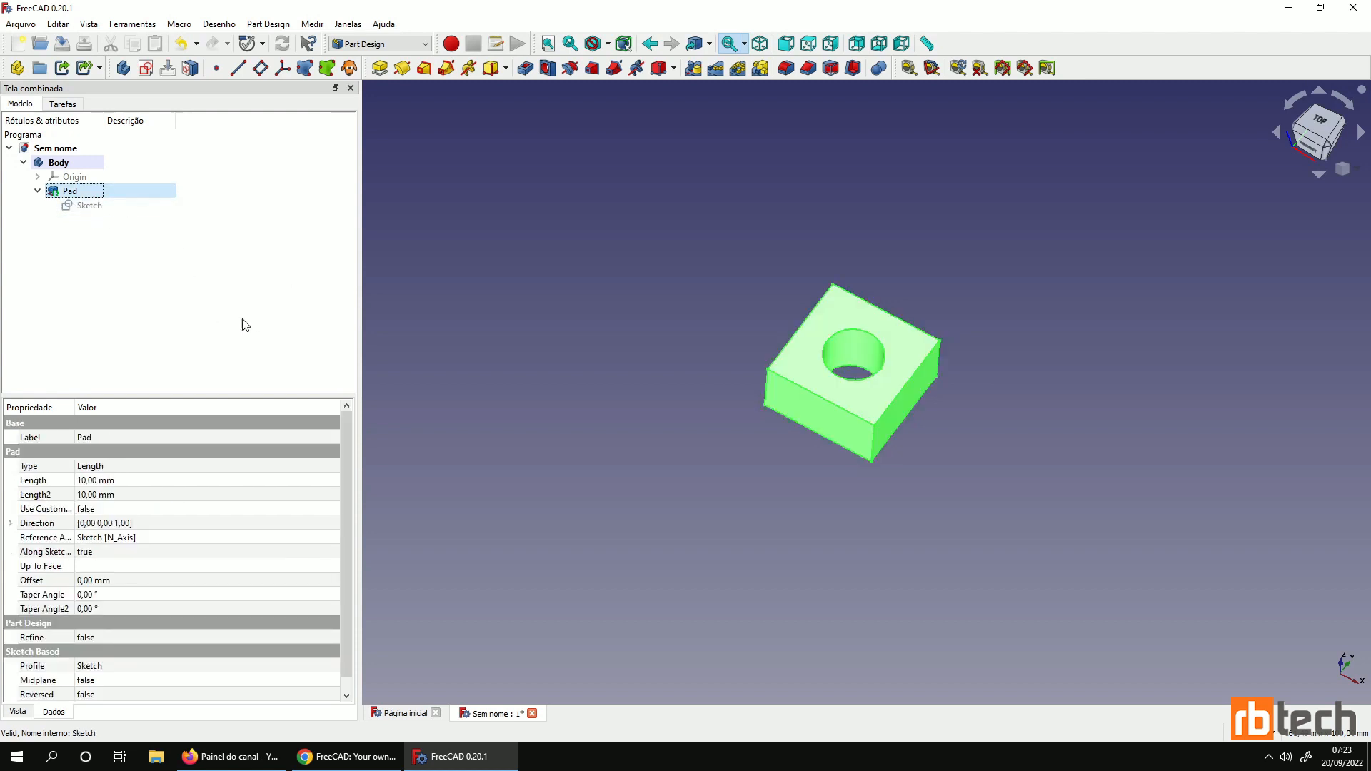
pyautogui.click(598, 303)
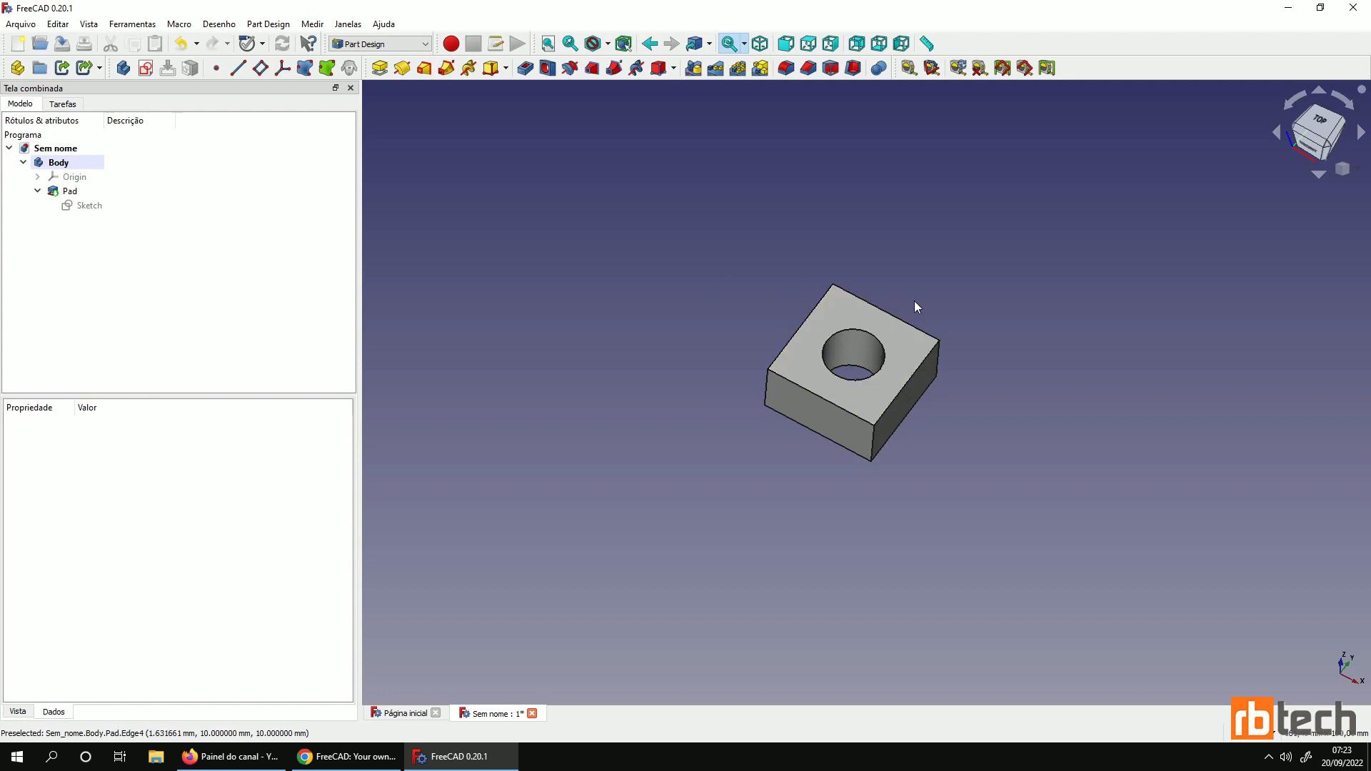
# Examine the block from its top, right and bottom sides and from a lower corner
pyautogui.click(1321, 124)
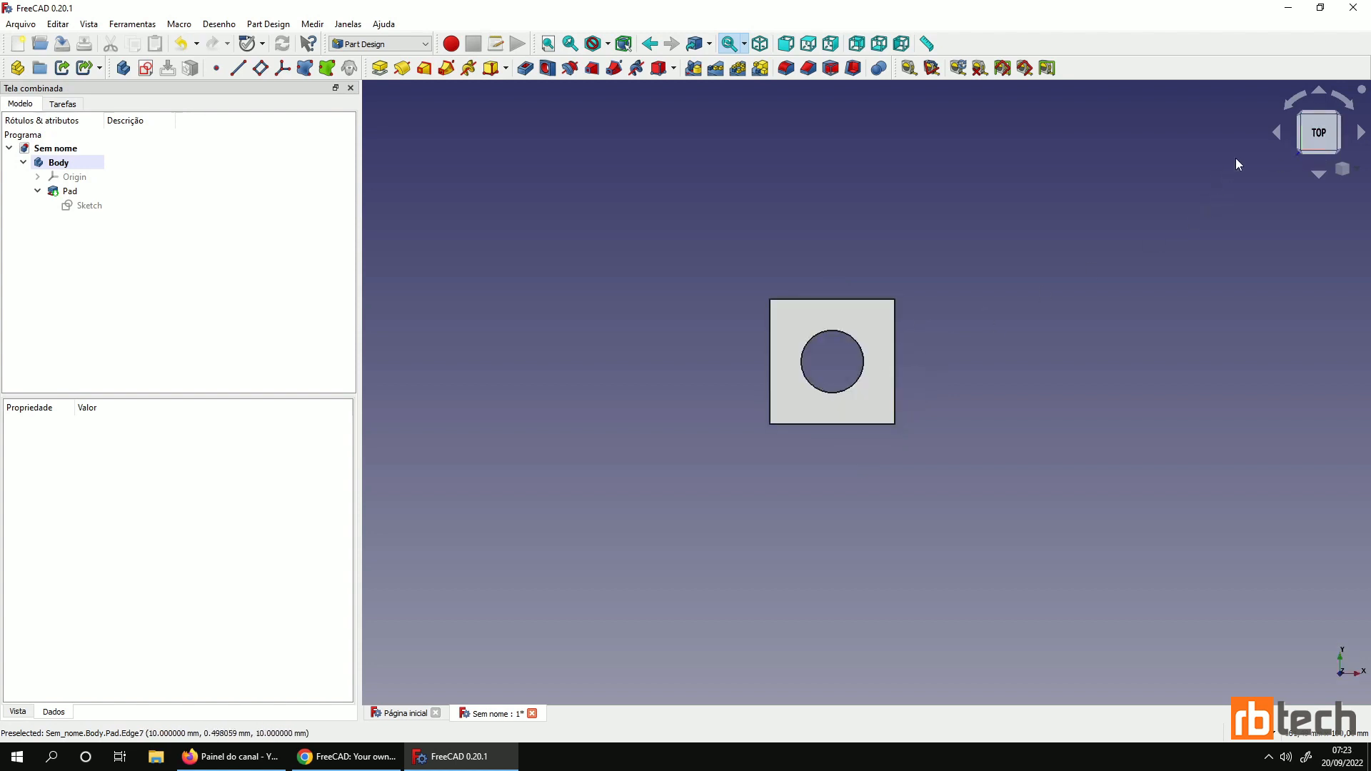
pyautogui.click(1277, 135)
pyautogui.click(1276, 134)
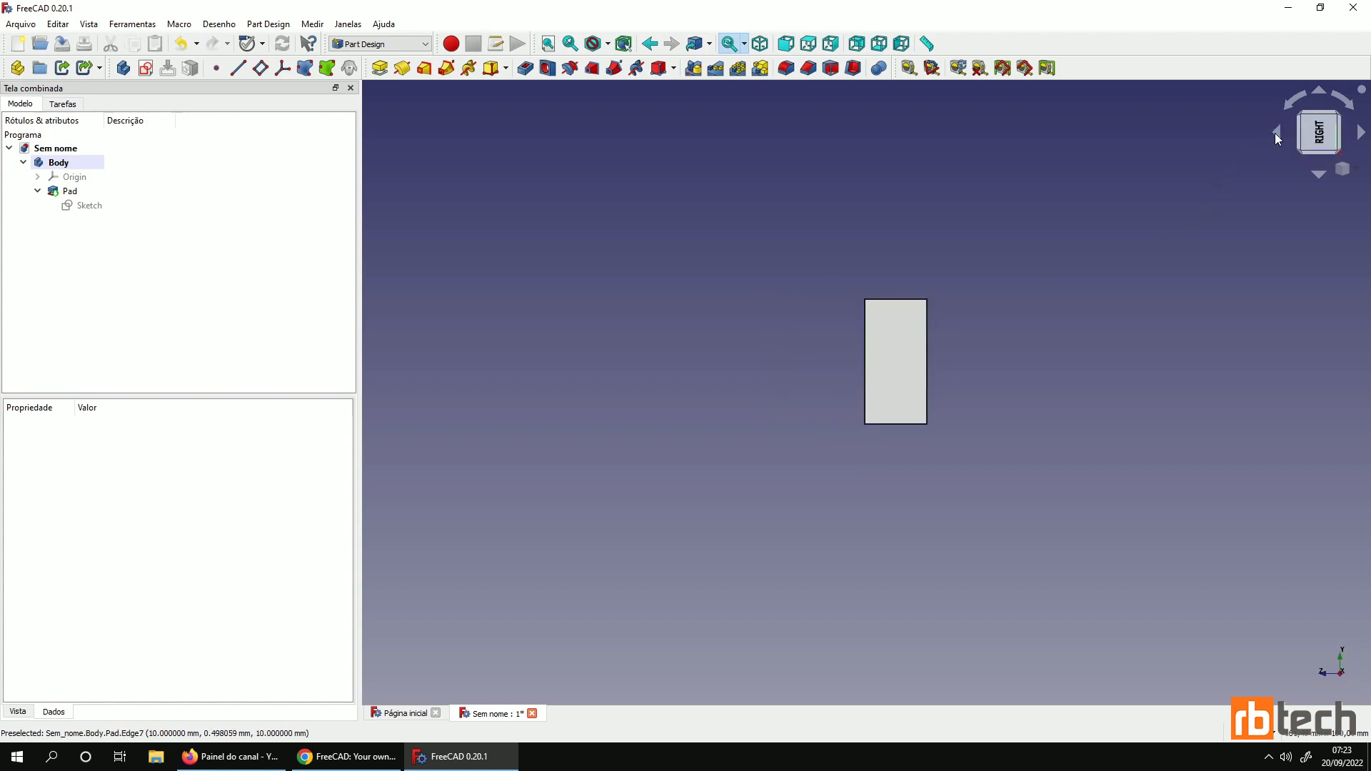
pyautogui.click(1276, 134)
pyautogui.click(1274, 133)
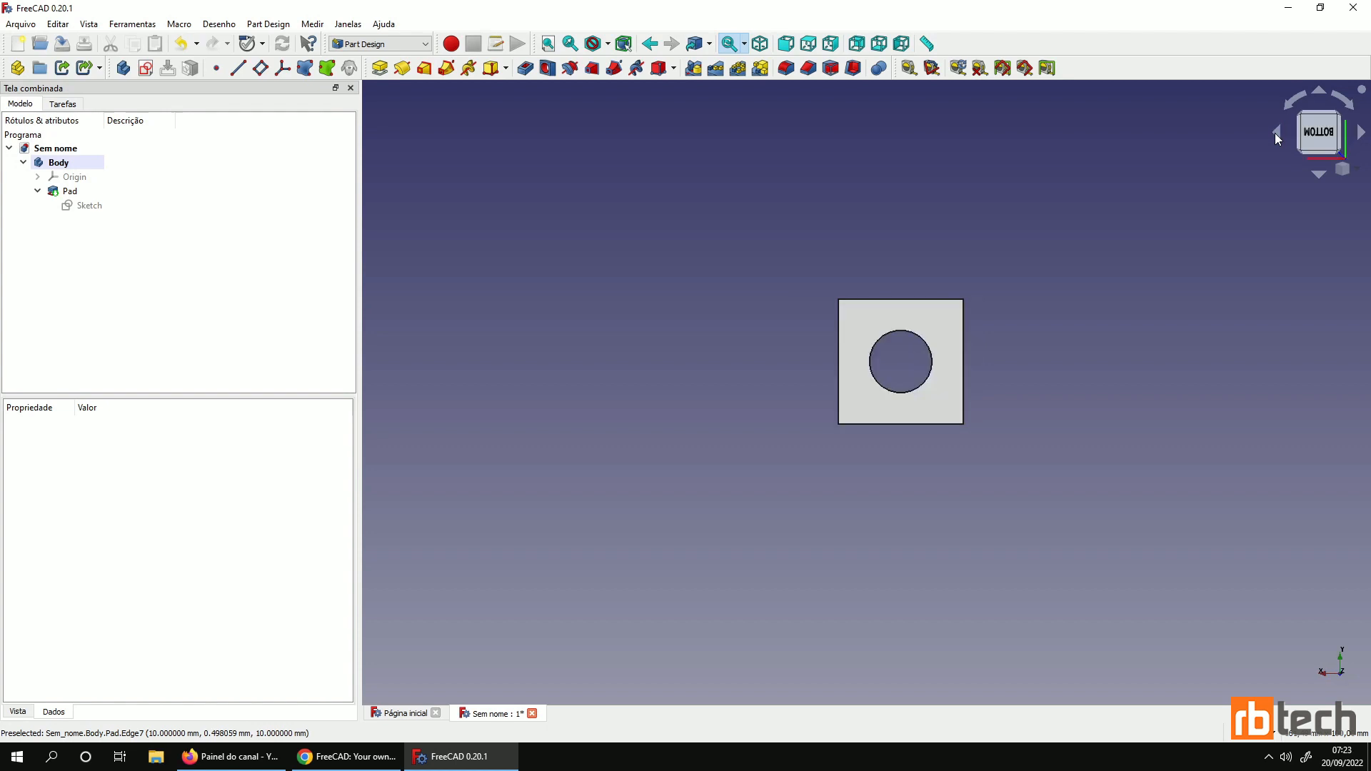
pyautogui.click(1321, 175)
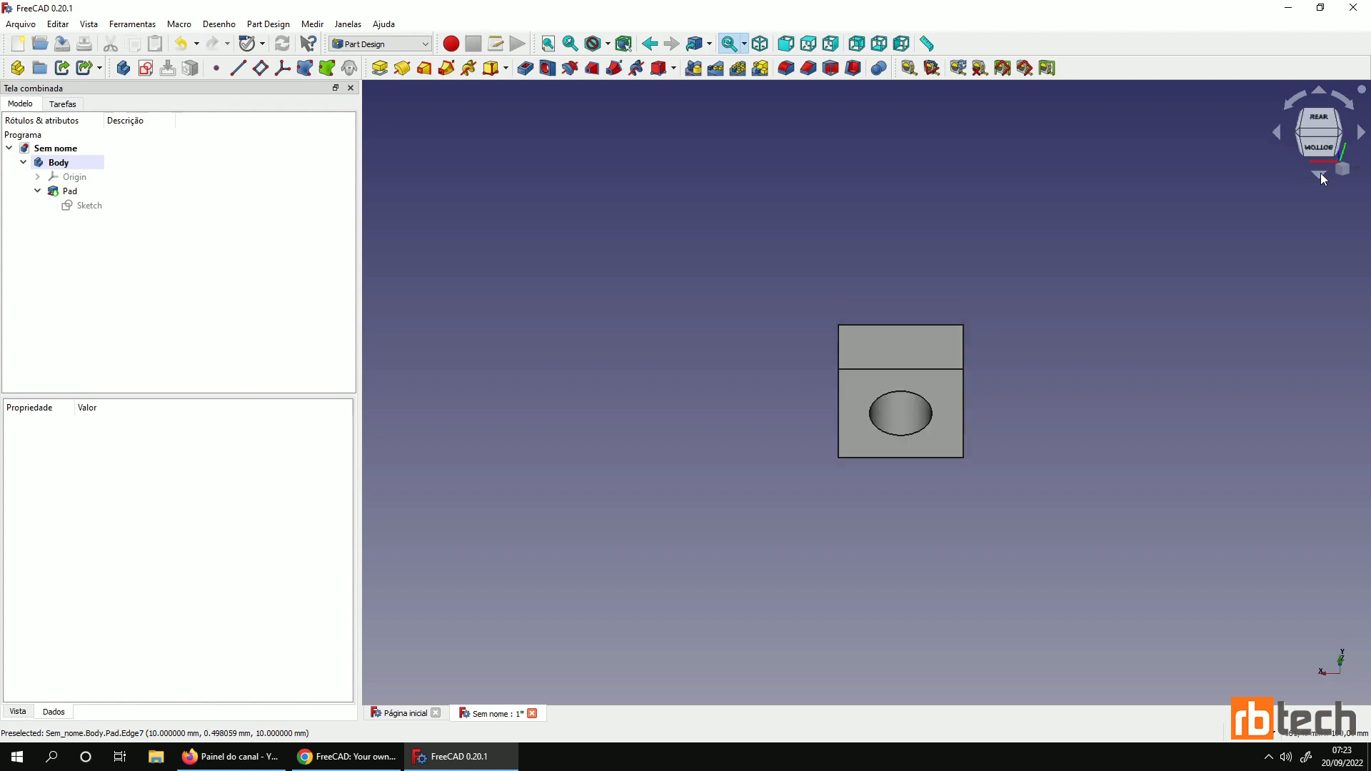
pyautogui.click(1342, 137)
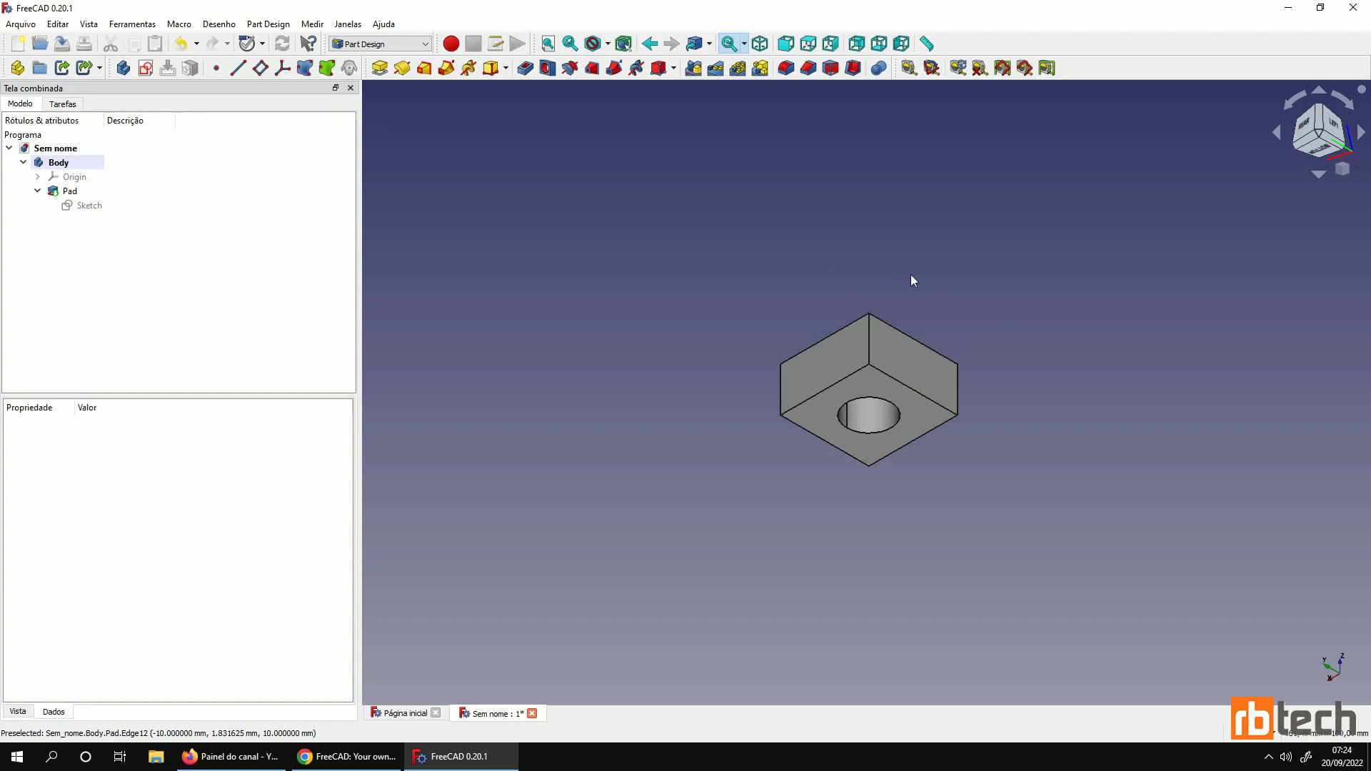
# Orbit and zoom around the block to examine its faces and the central hole
pyautogui.rightClick(732, 274)
pyautogui.click(860, 239)
pyautogui.moveTo(847, 283); pyautogui.dragTo(735, 323, button='middle')
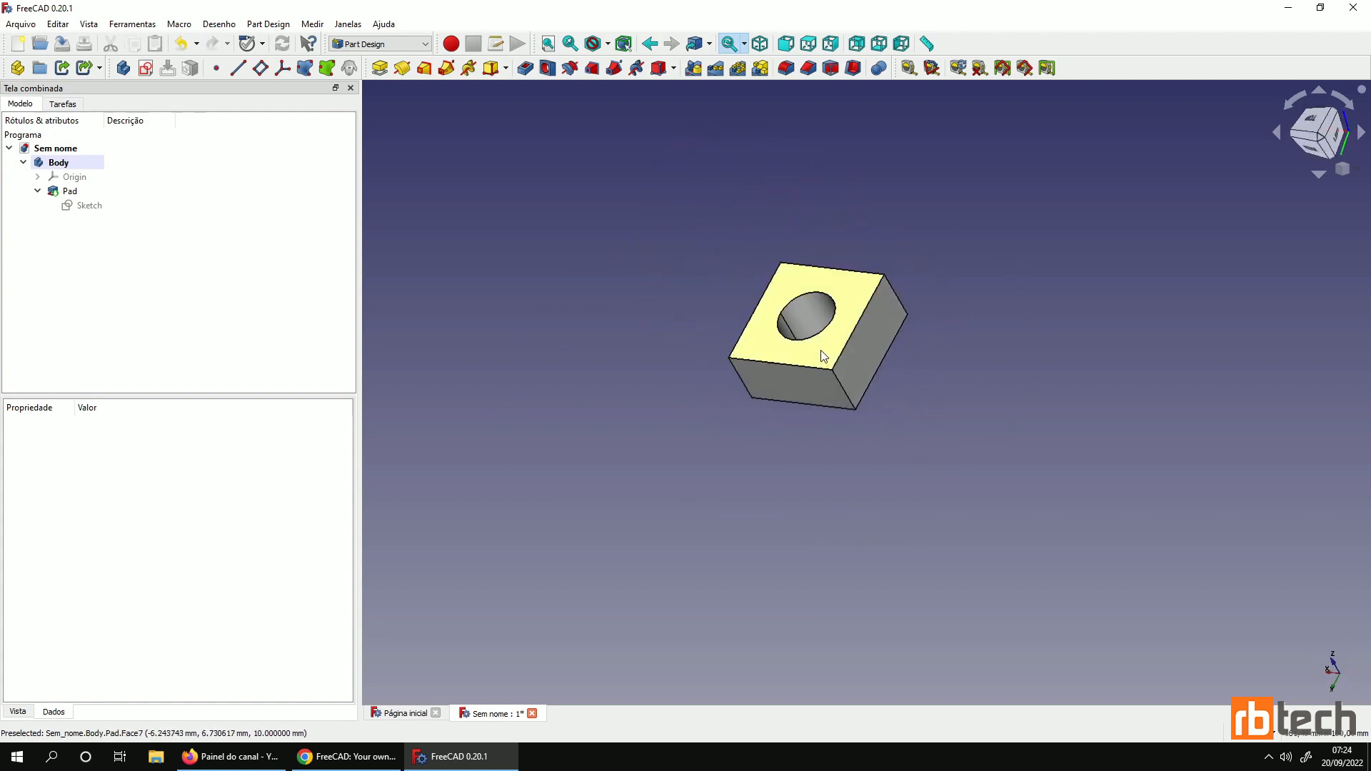
pyautogui.moveTo(822, 349); pyautogui.dragTo(888, 357, button='middle')
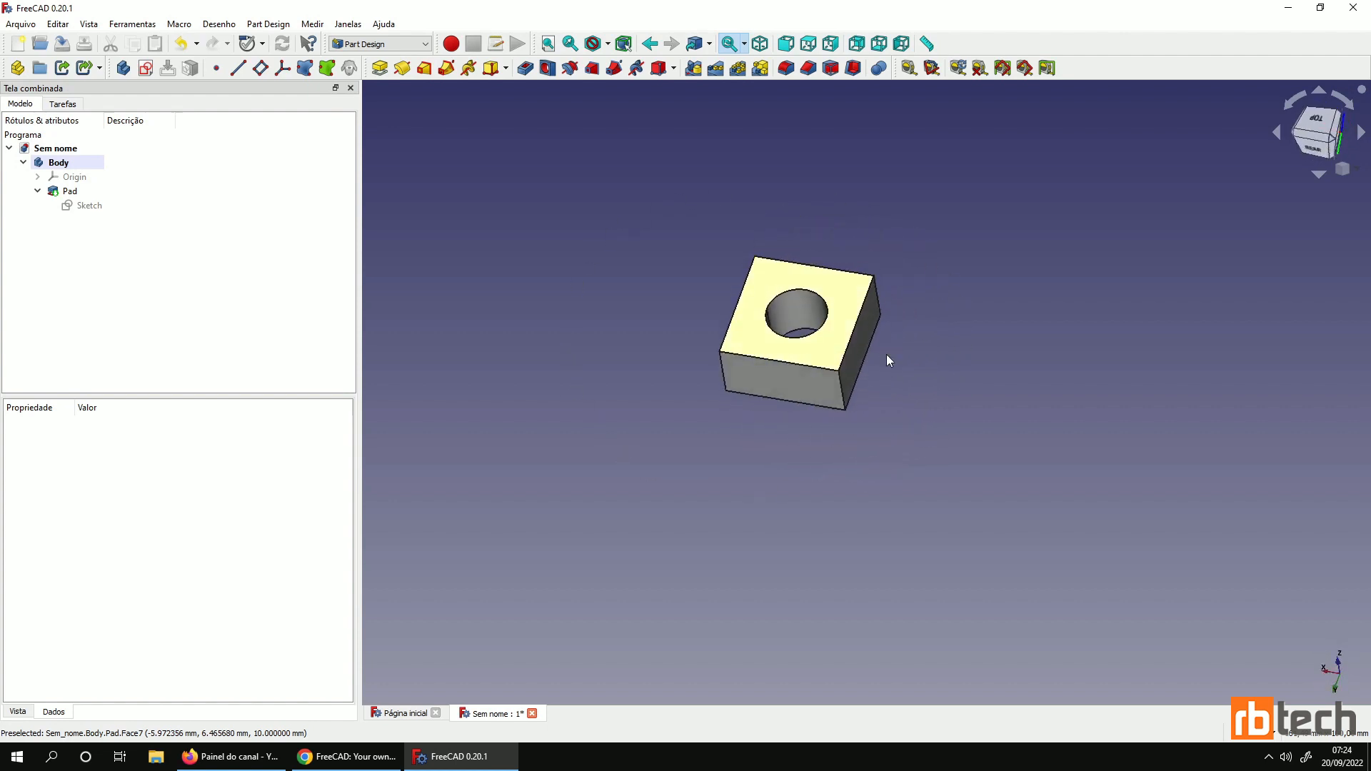
pyautogui.moveTo(828, 166); pyautogui.dragTo(797, 151, button='middle')
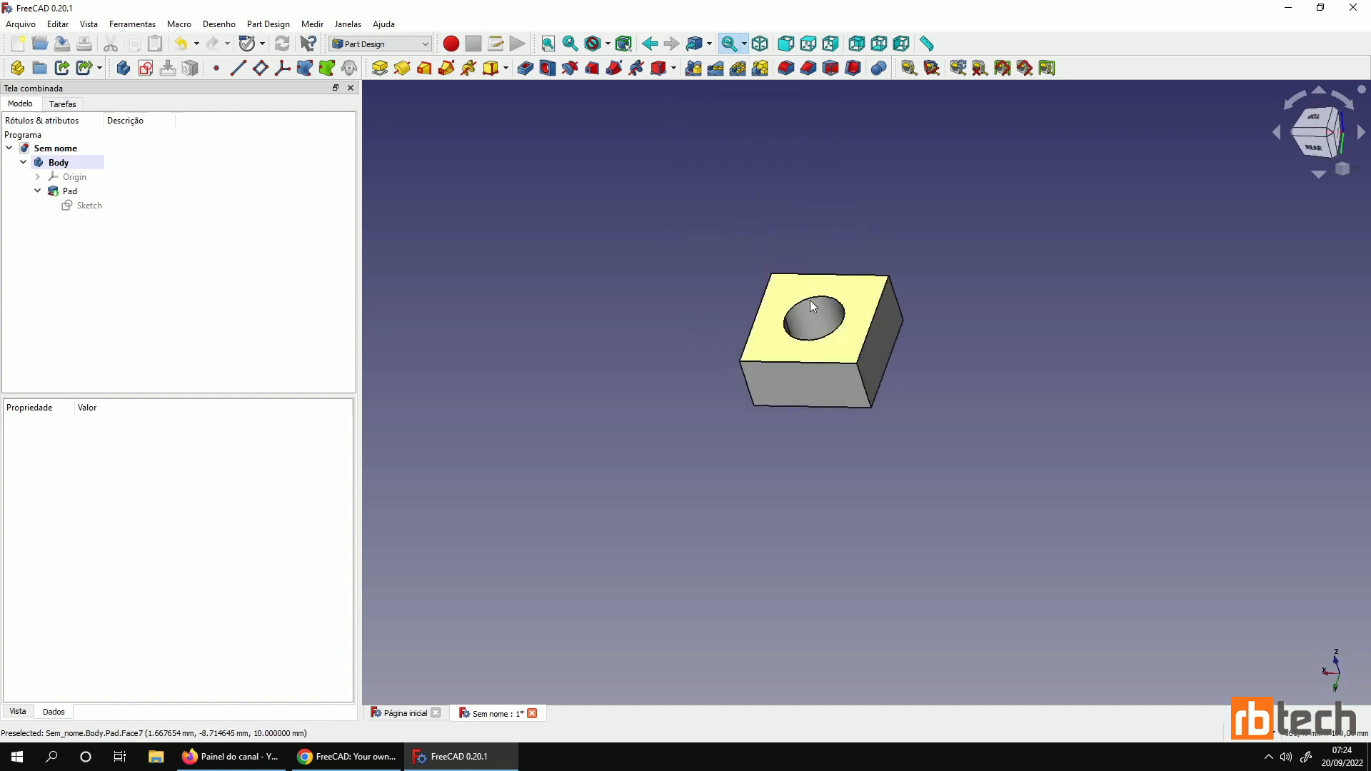
pyautogui.moveTo(814, 345); pyautogui.dragTo(961, 368, button='middle')
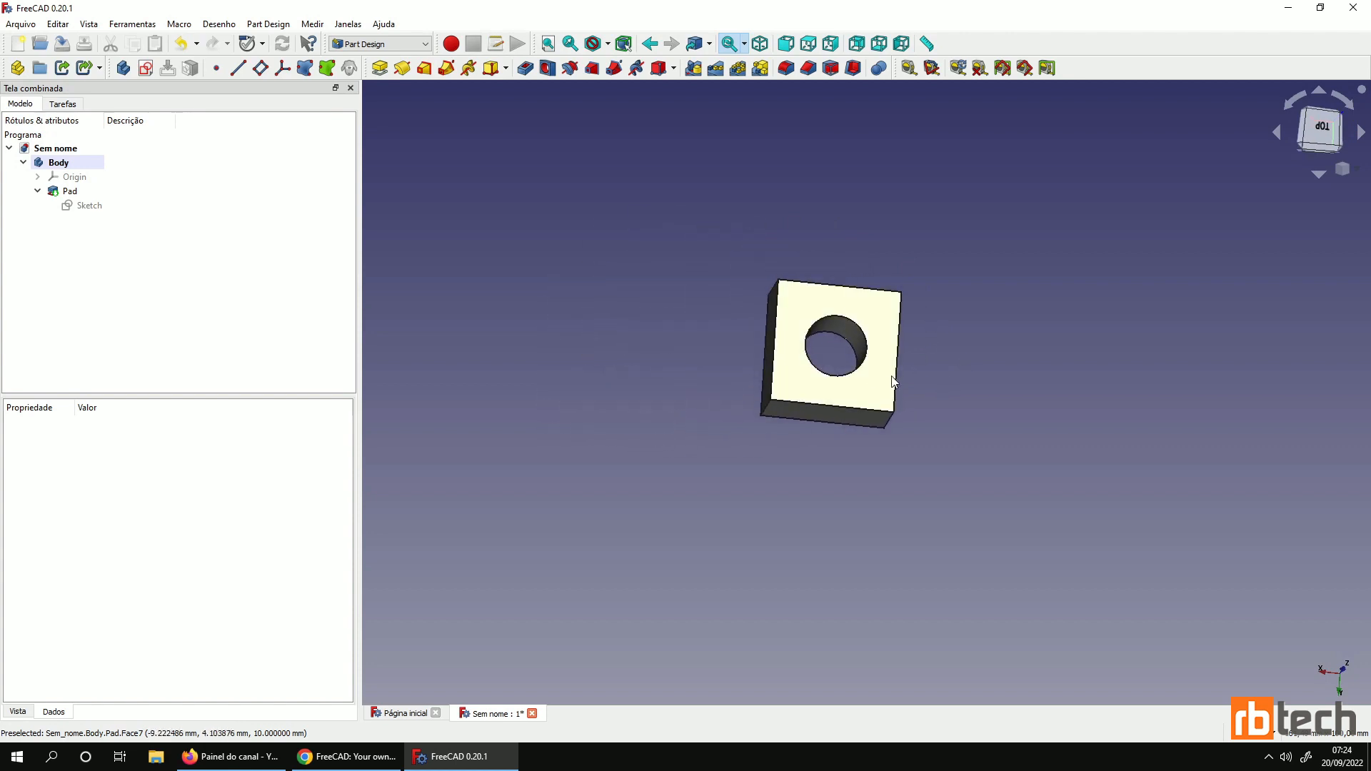
pyautogui.scroll(6, 849, 359)
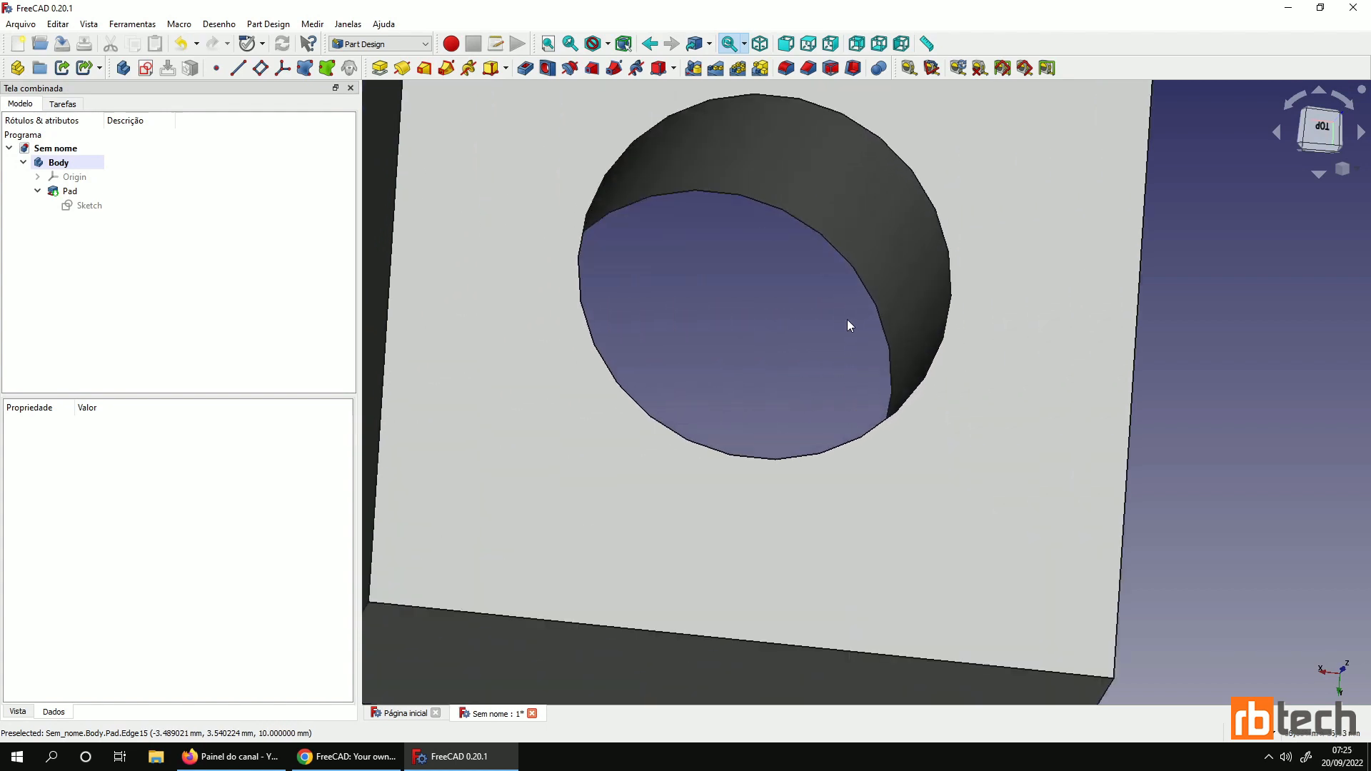
pyautogui.scroll(-10, 849, 326)
pyautogui.scroll(10, 838, 323)
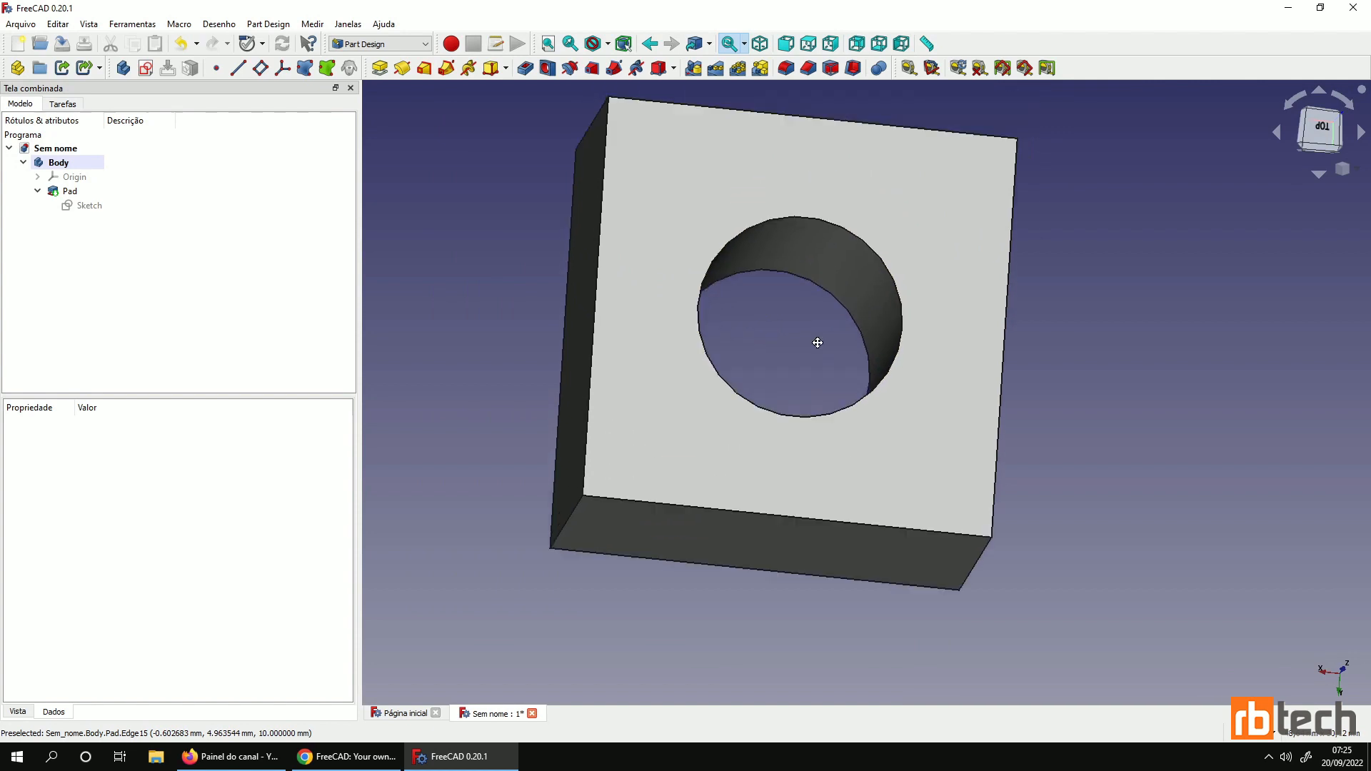
pyautogui.scroll(-3, 804, 337)
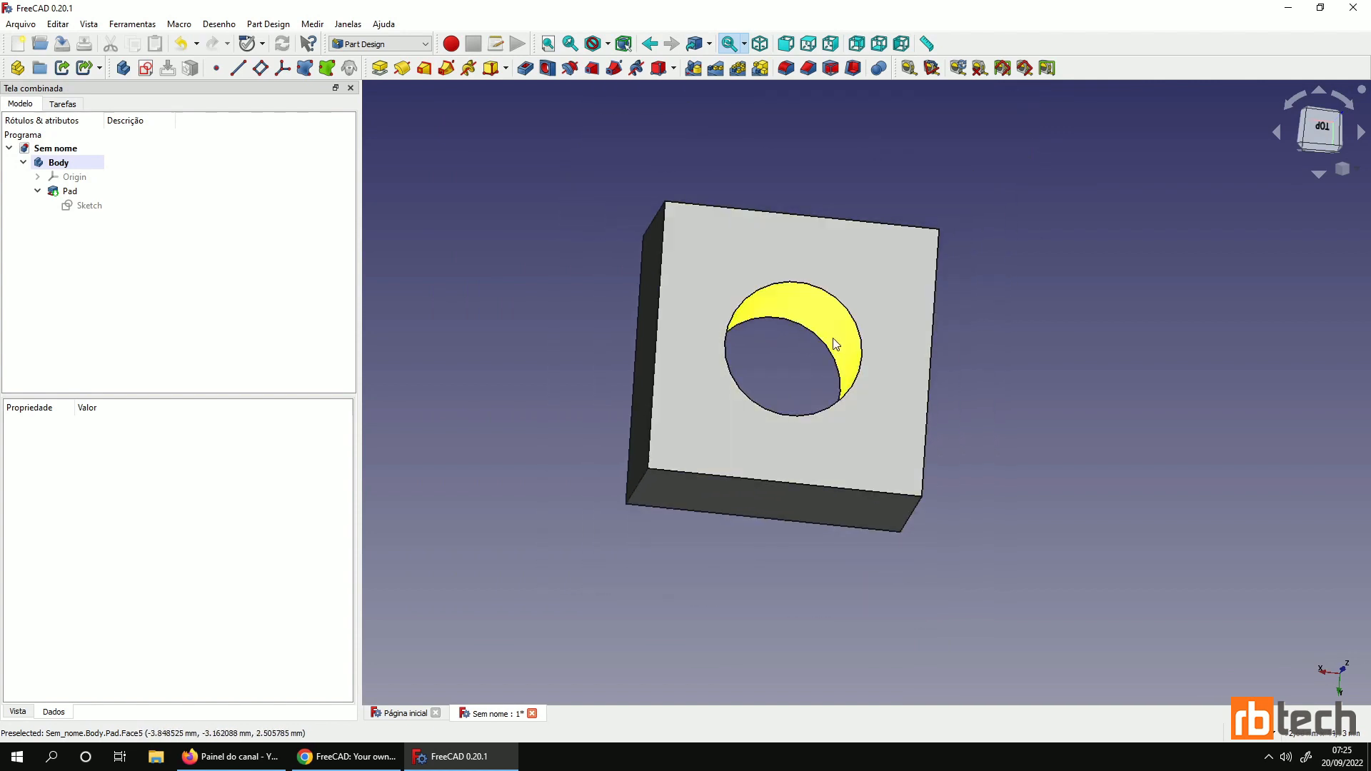
pyautogui.moveTo(853, 368); pyautogui.dragTo(801, 364, button='middle')
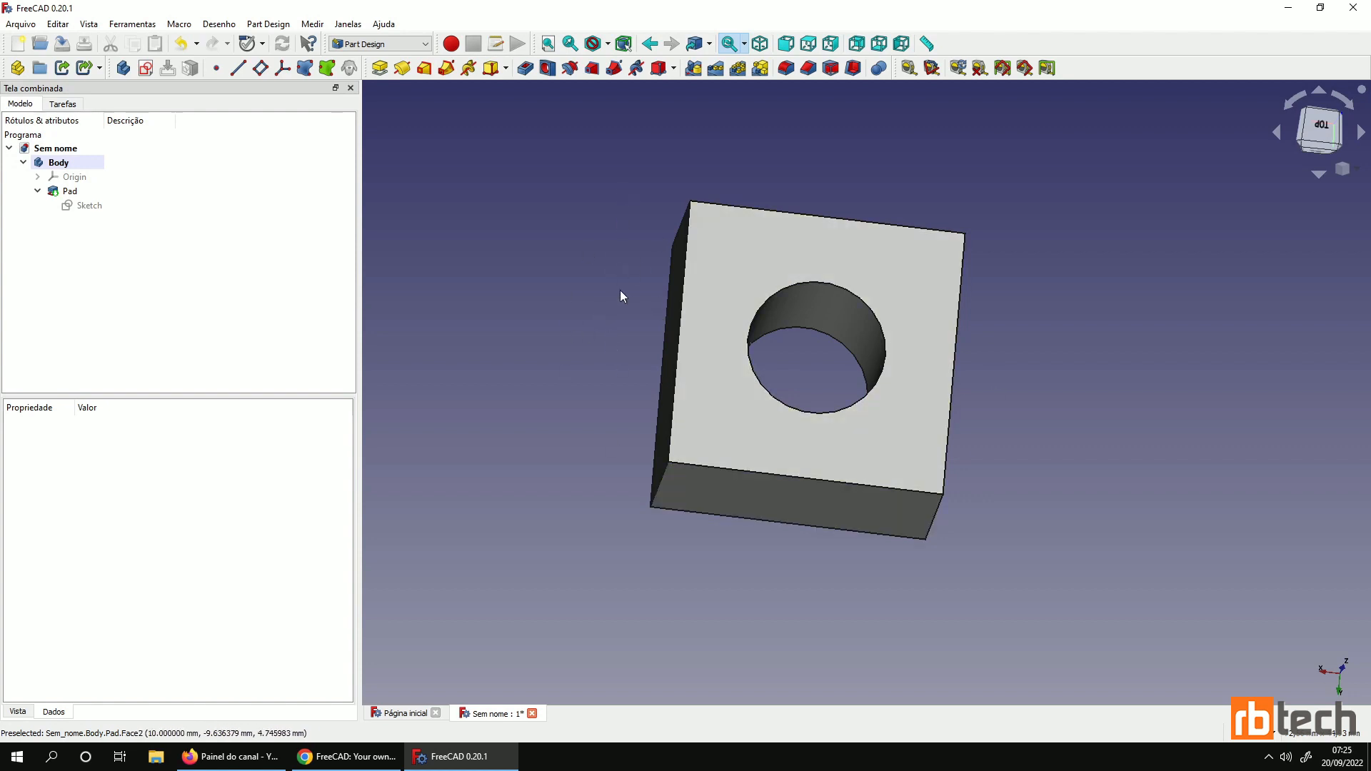
# Create a new empty document alongside the finished block's document
pyautogui.click(18, 43)
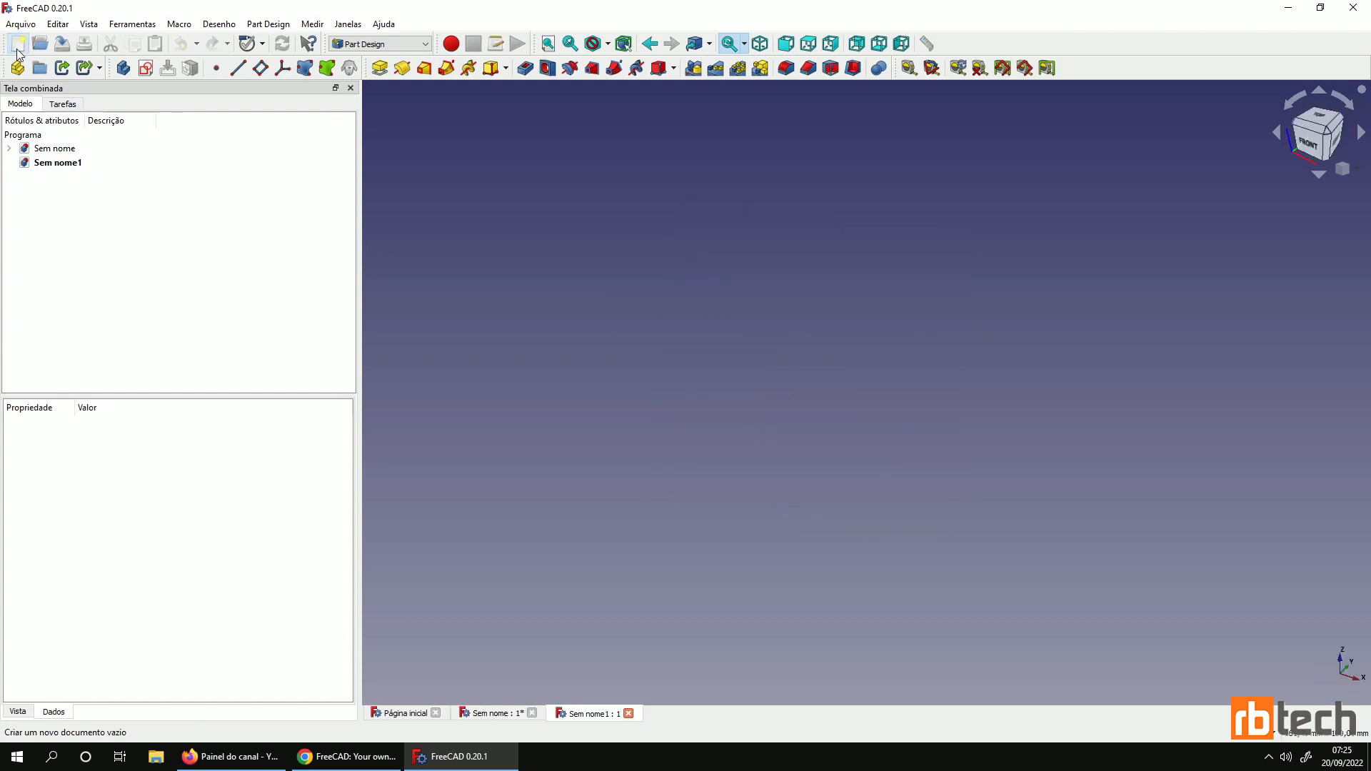
# Create a new body in the empty document and start a sketch on its XY plane
pyautogui.click(122, 67)
pyautogui.click(145, 69)
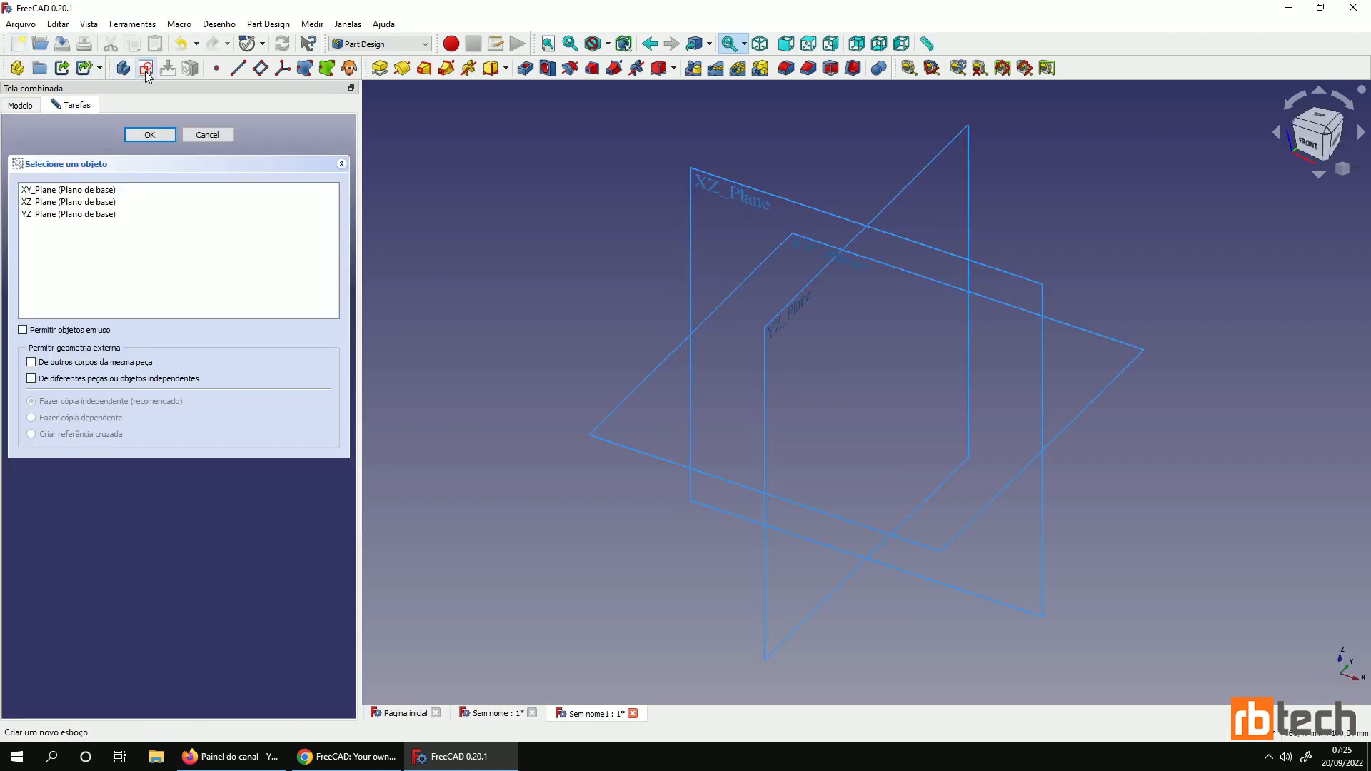
pyautogui.doubleClick(102, 189)
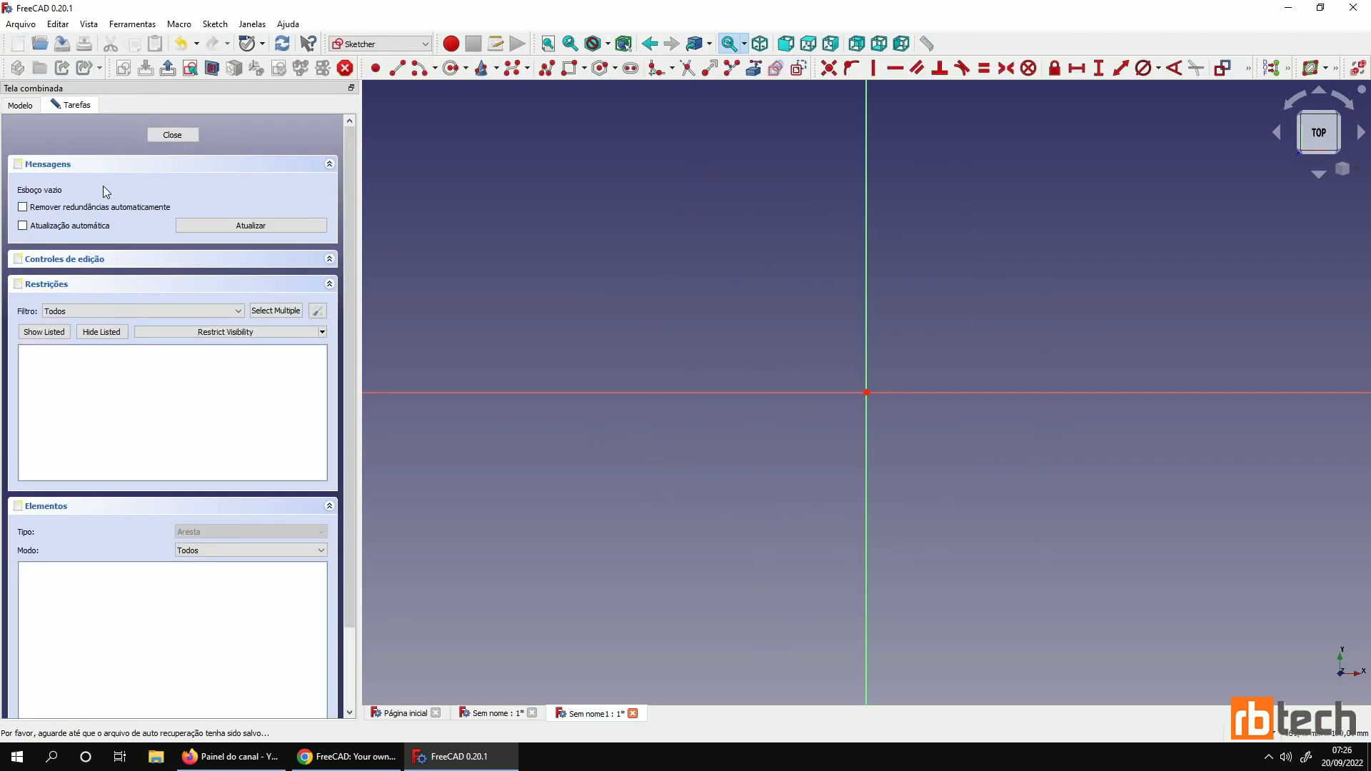
pyautogui.click(569, 68)
pyautogui.click(769, 282)
pyautogui.click(1044, 503)
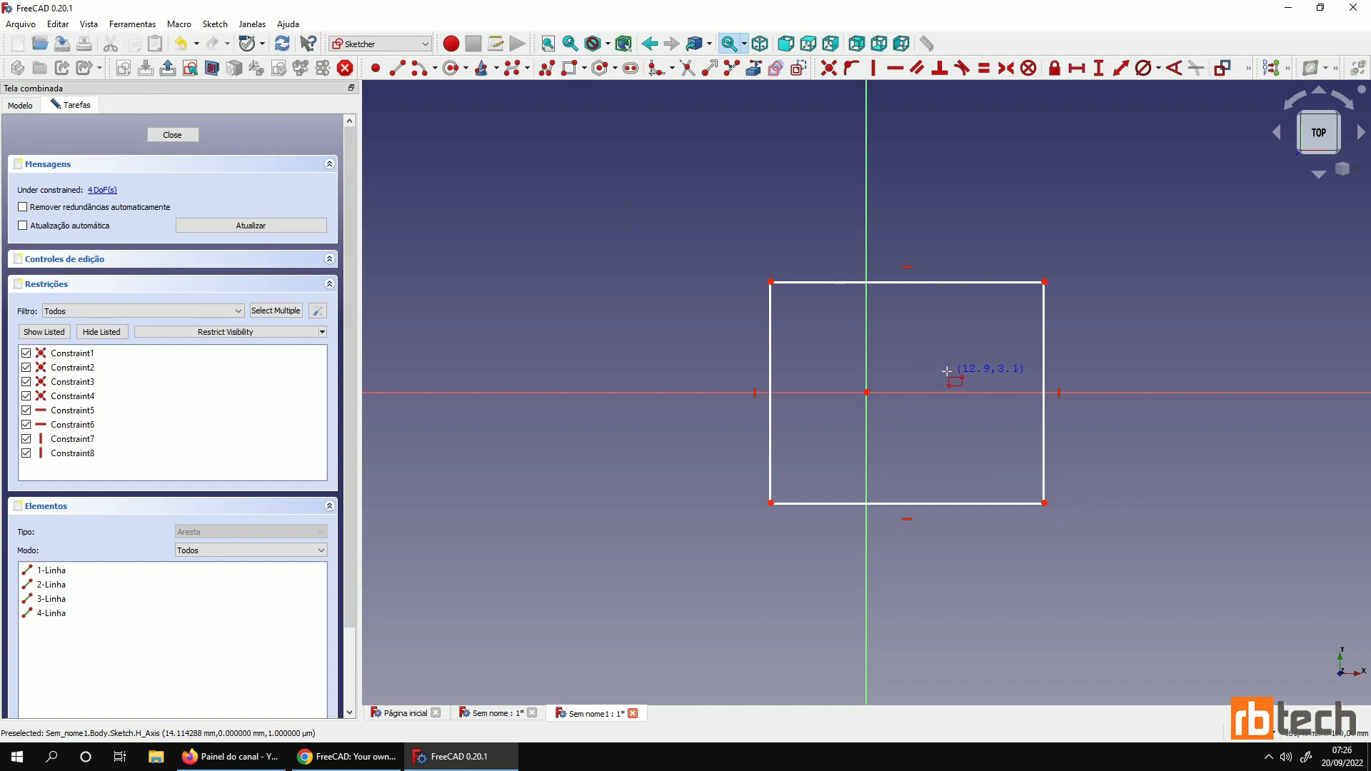
pyautogui.hotkey('ctrl', 'z')
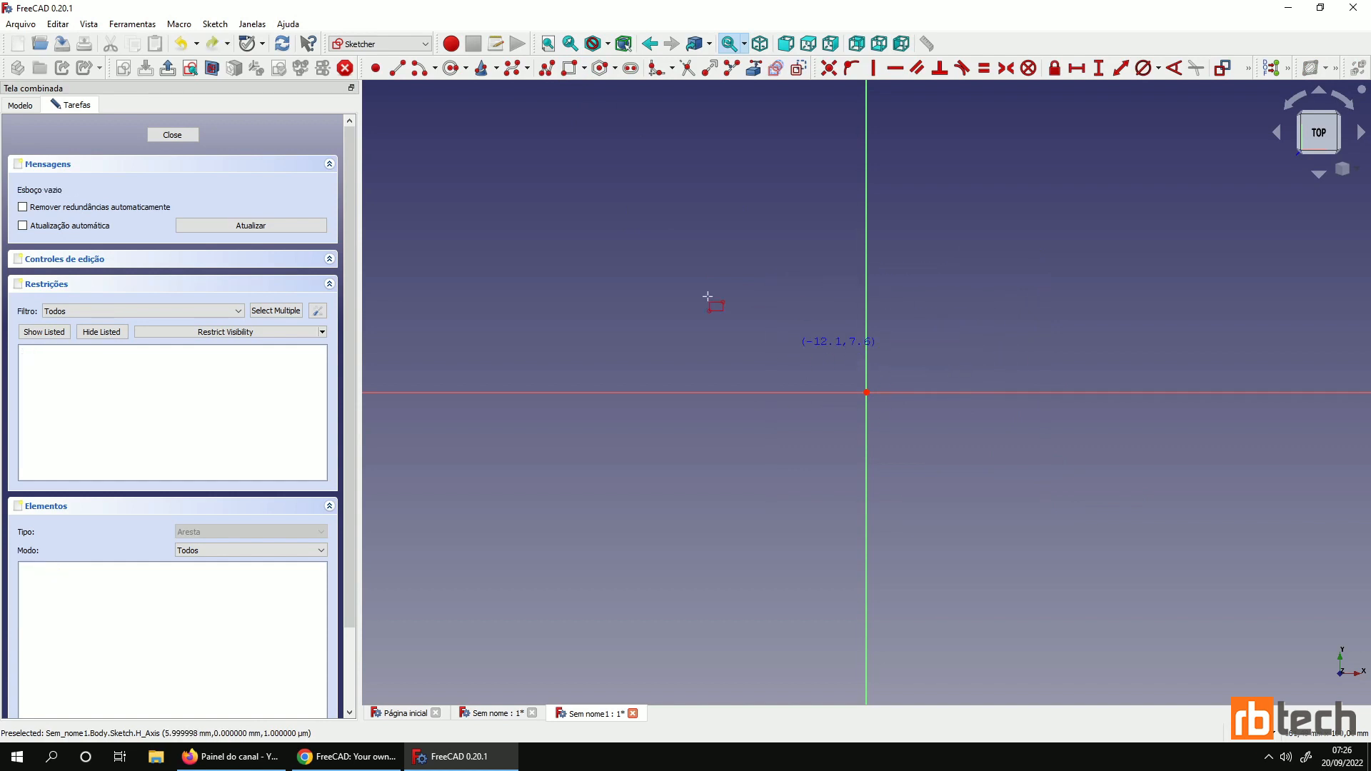
# Draw a square about 22 mm wide centred on the origin with the regular polygon tool
pyautogui.click(614, 70)
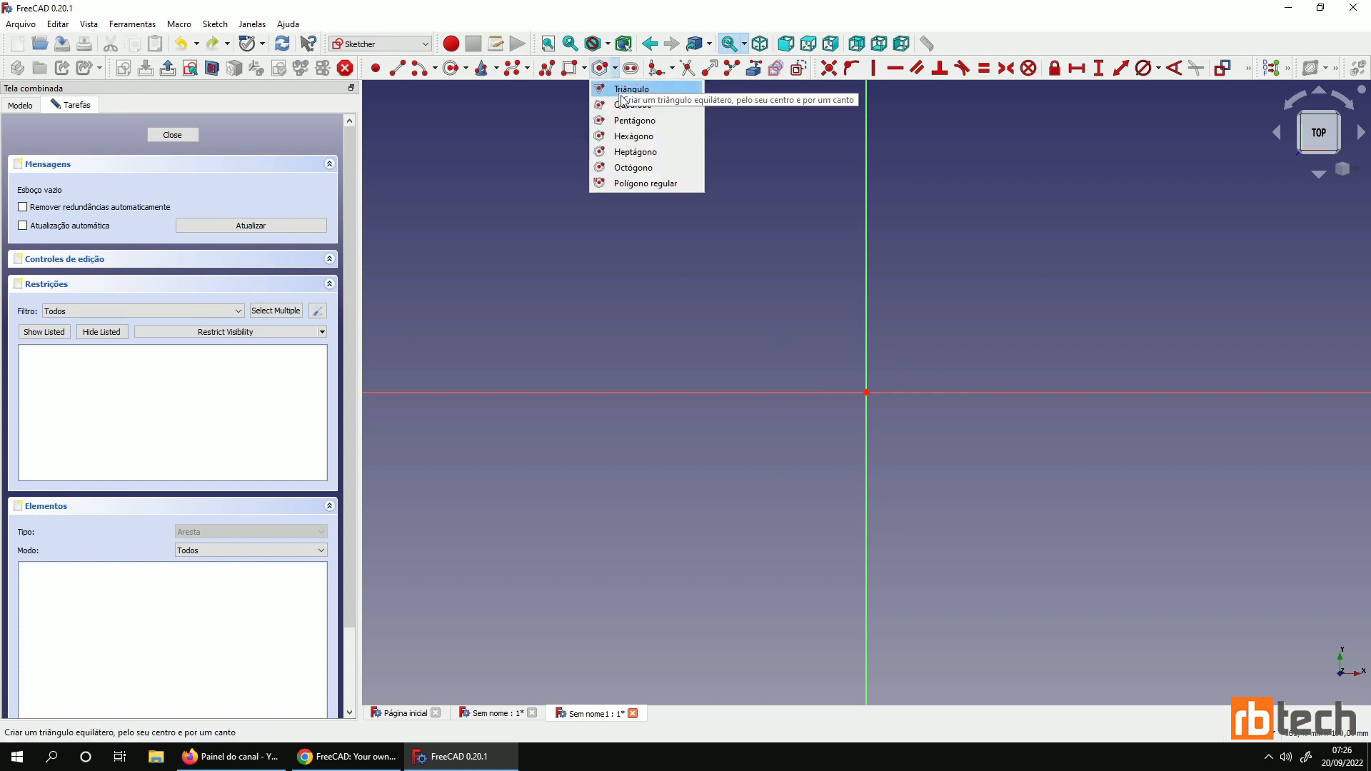
pyautogui.click(630, 104)
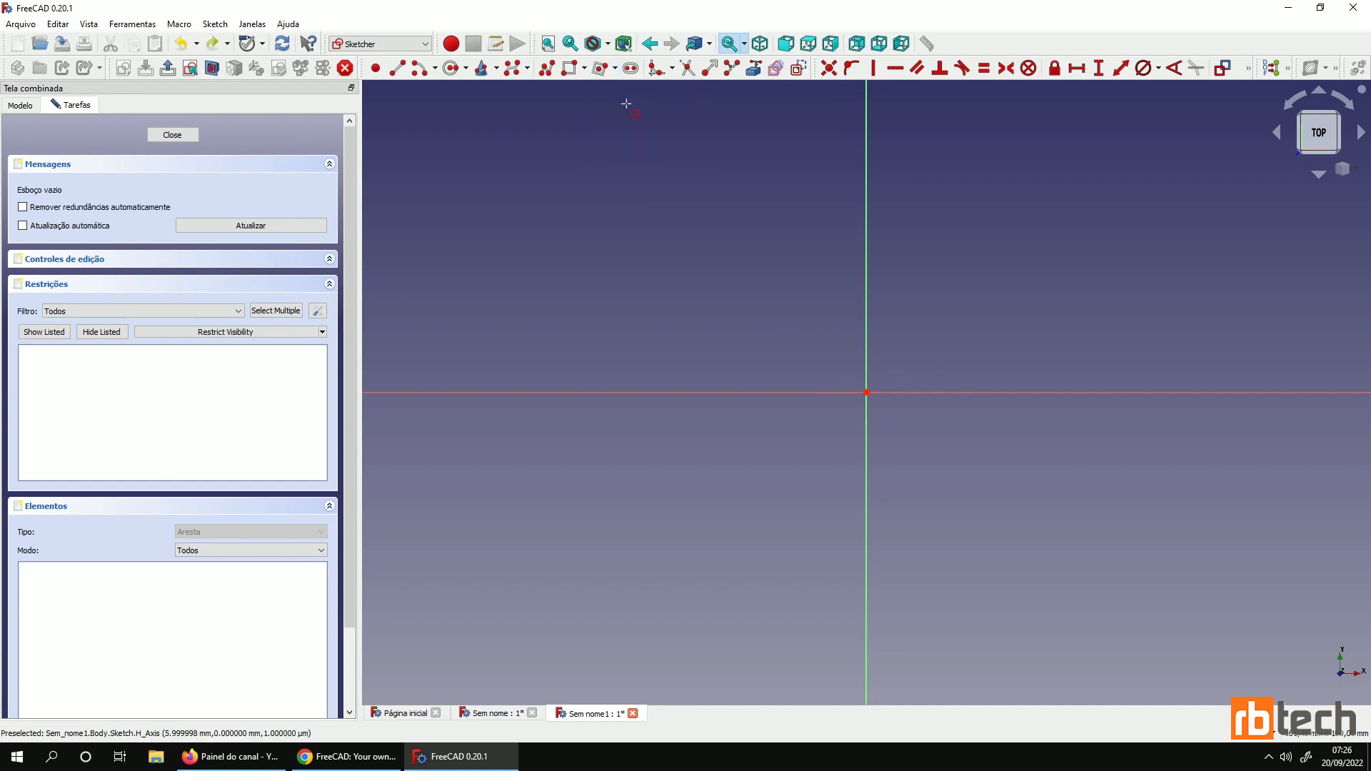
pyautogui.click(866, 392)
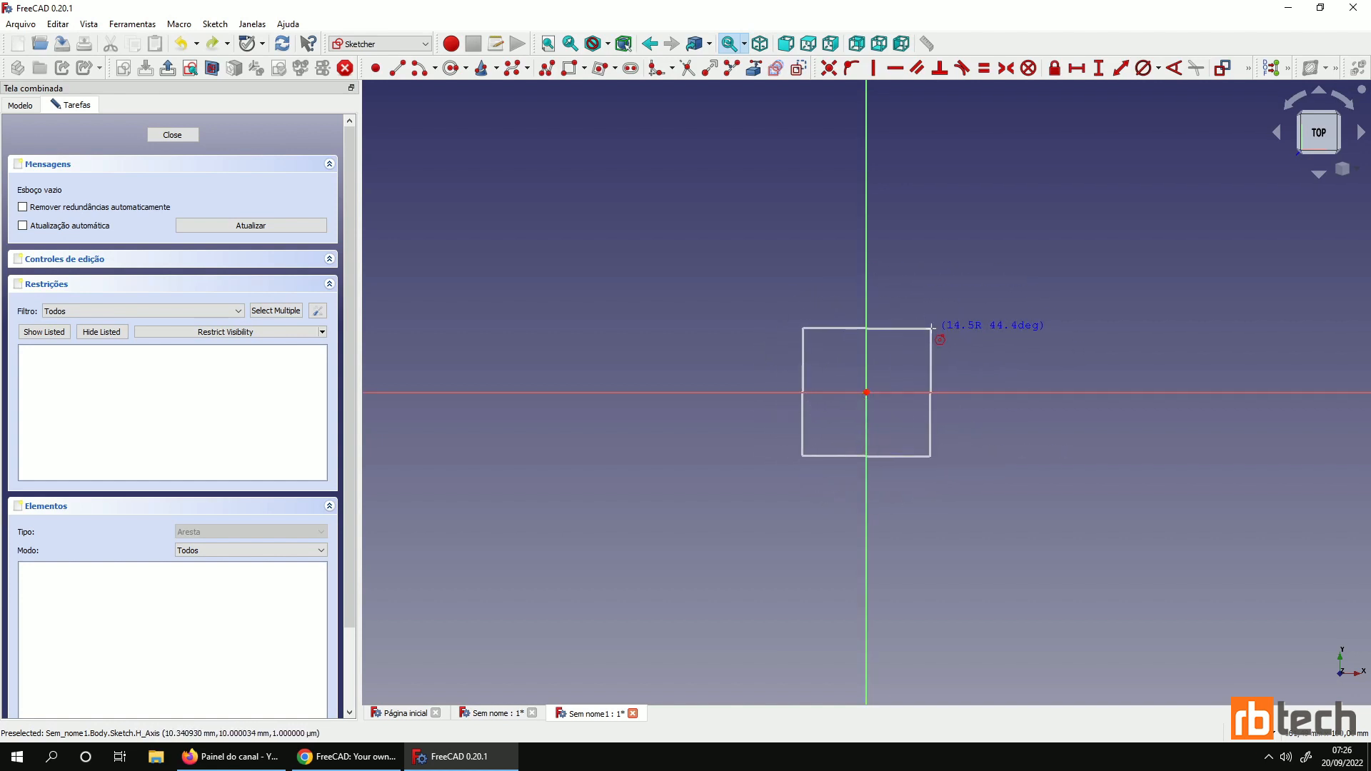
pyautogui.click(936, 319)
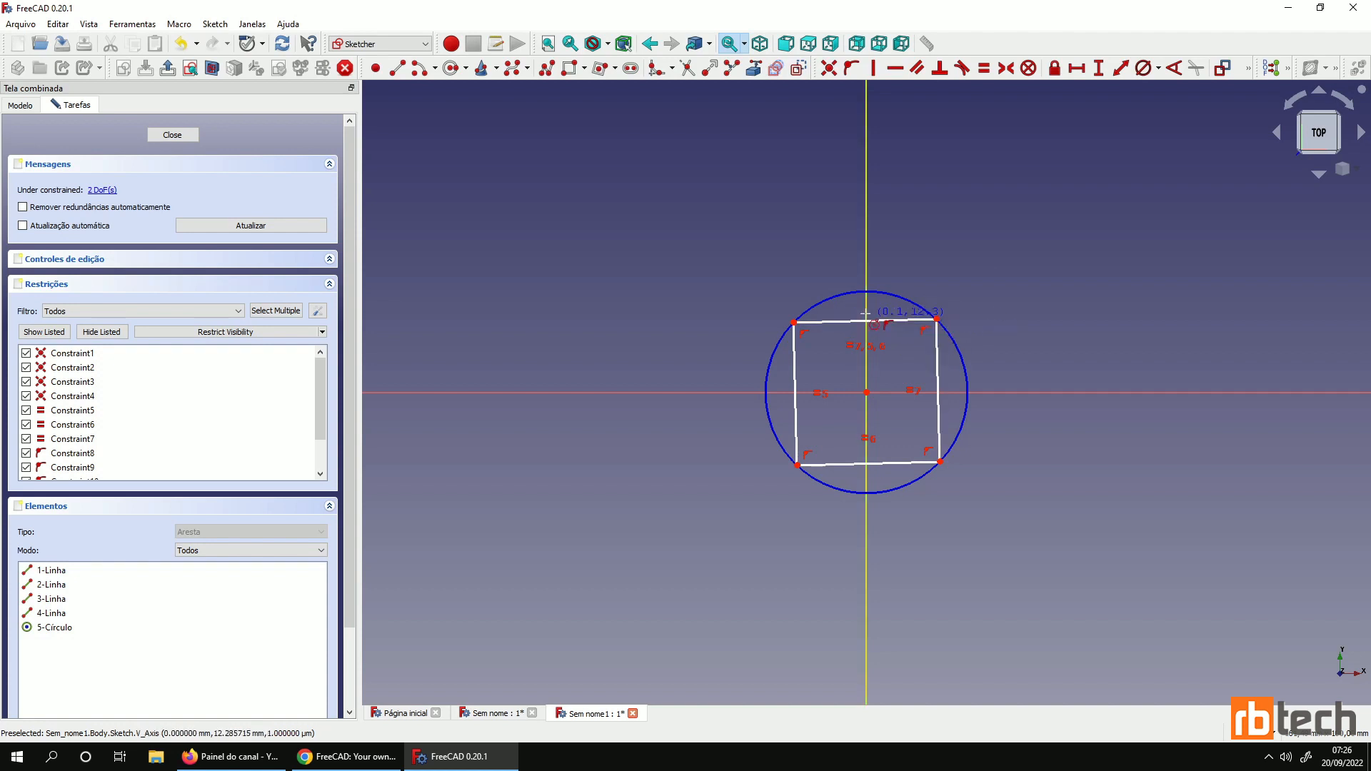
# Constrain the square's upper edge to be horizontal and set its length to 20 mm
pyautogui.click(895, 68)
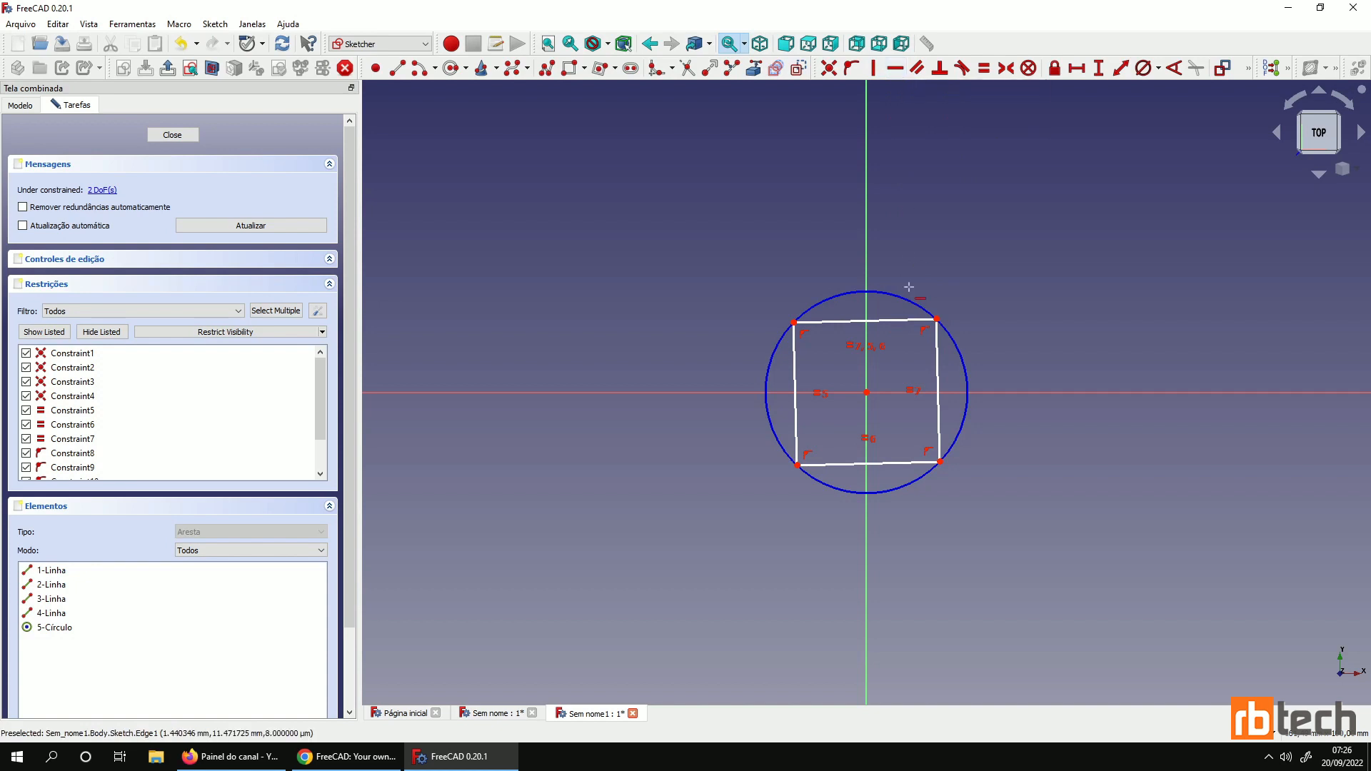
pyautogui.click(889, 322)
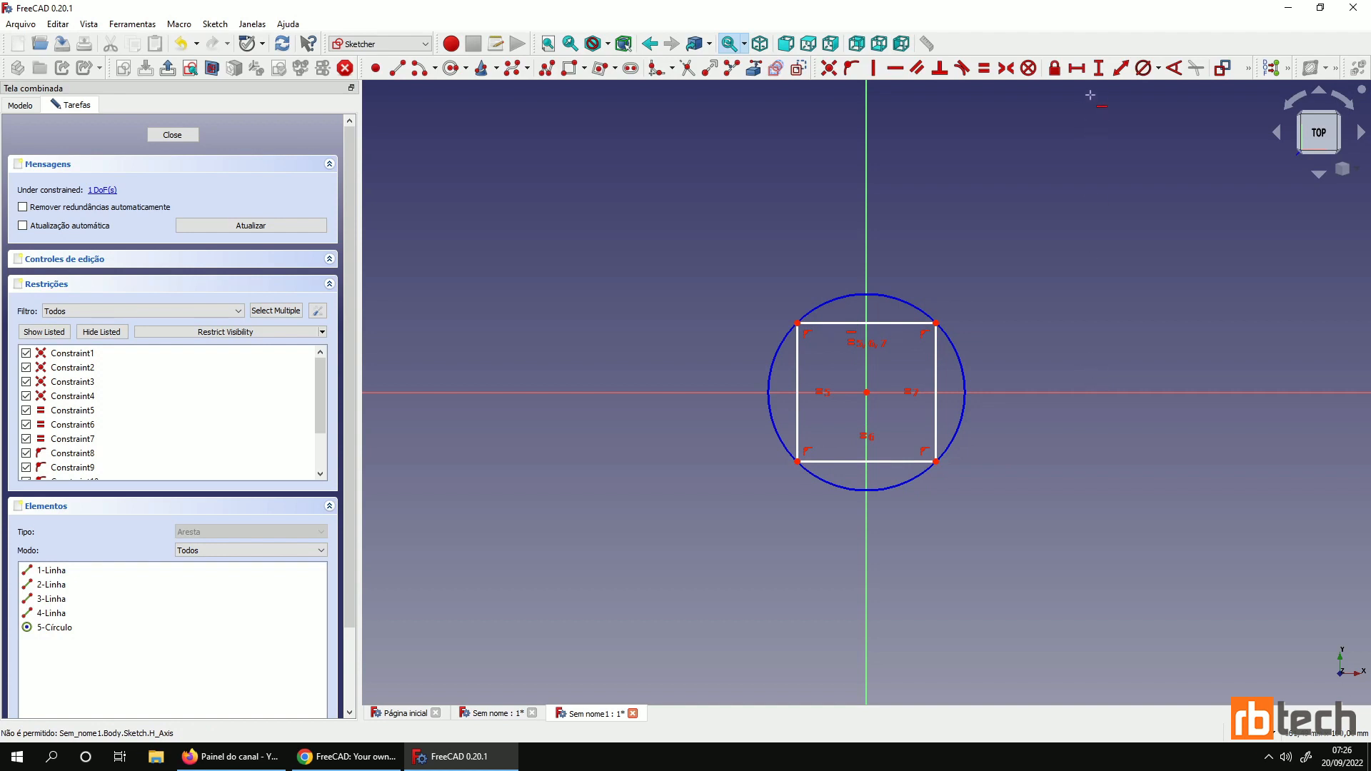
pyautogui.click(921, 322)
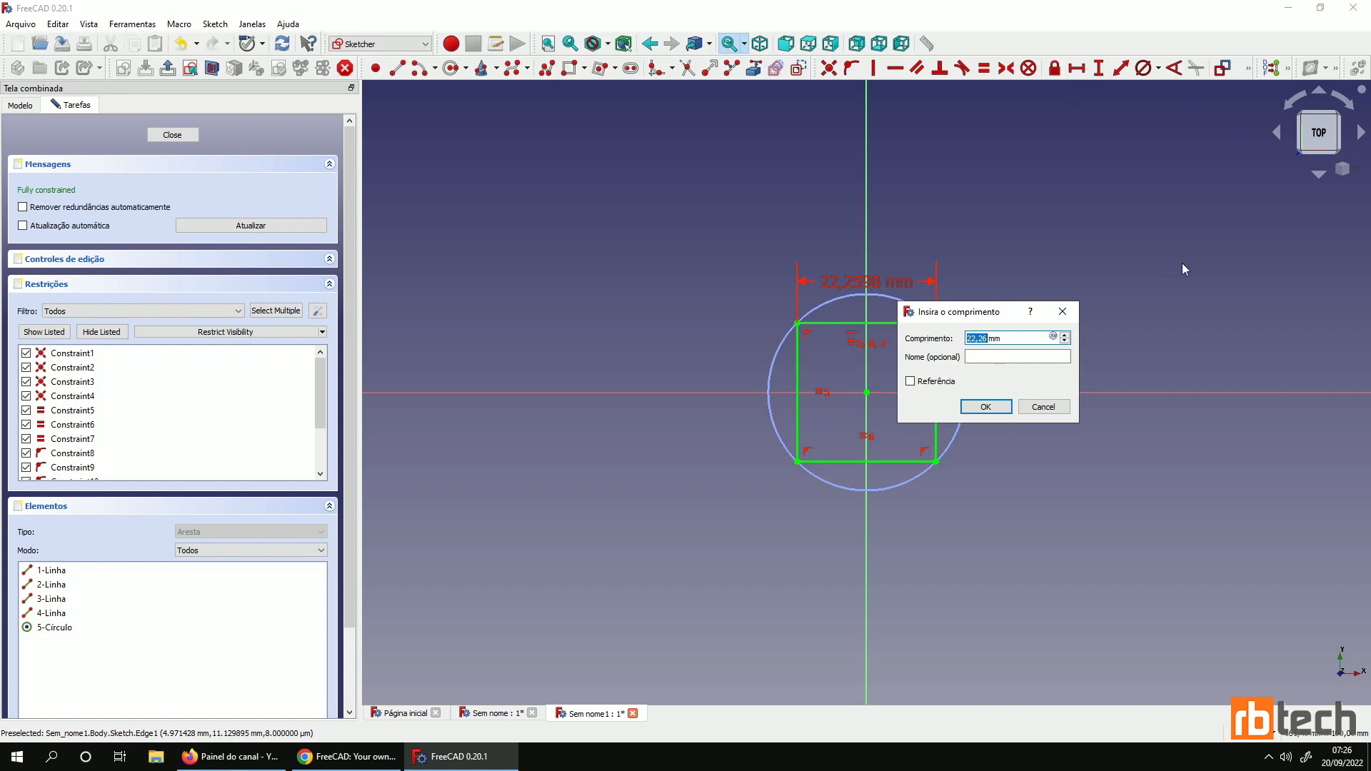
pyautogui.write('20')
pyautogui.press('Return')
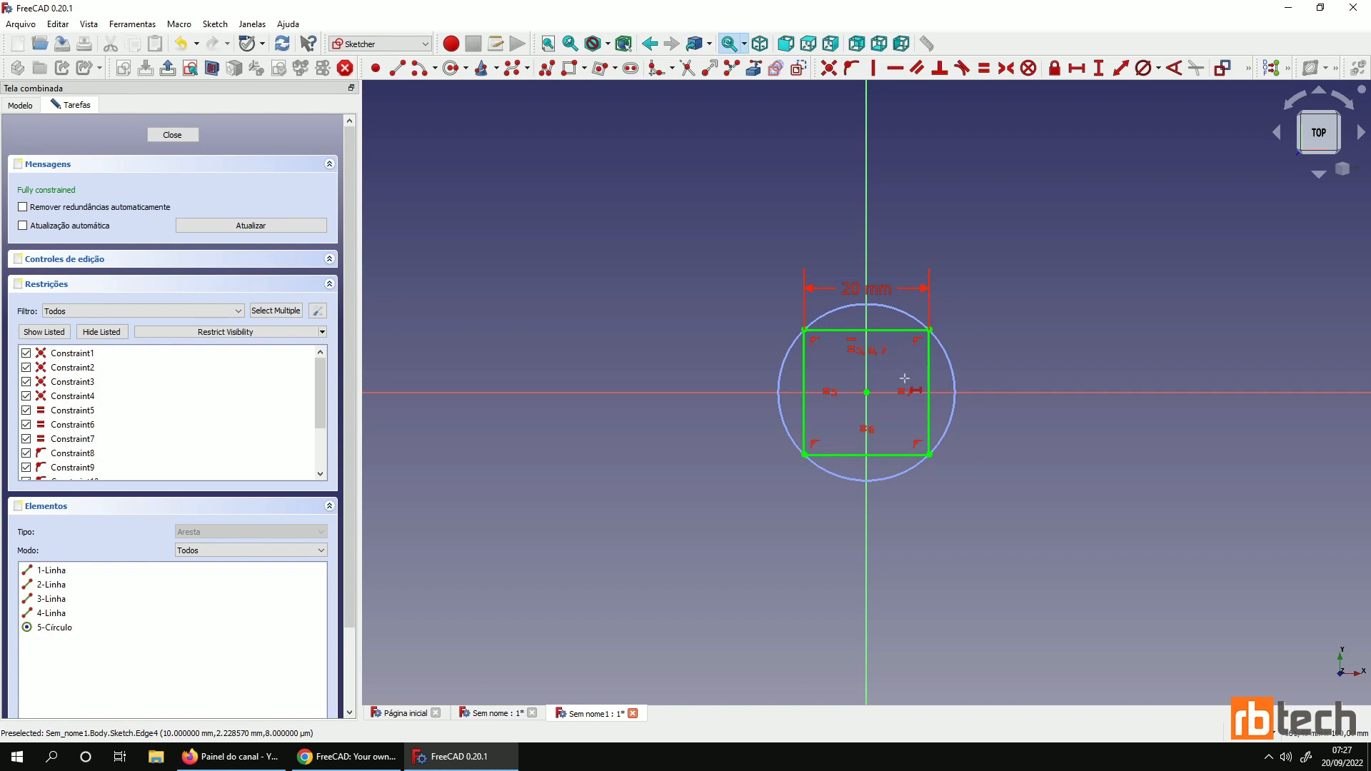
# Draw a circle centred on the origin inside the square and set its diameter to 10 mm
pyautogui.click(457, 71)
pyautogui.click(866, 392)
pyautogui.click(895, 380)
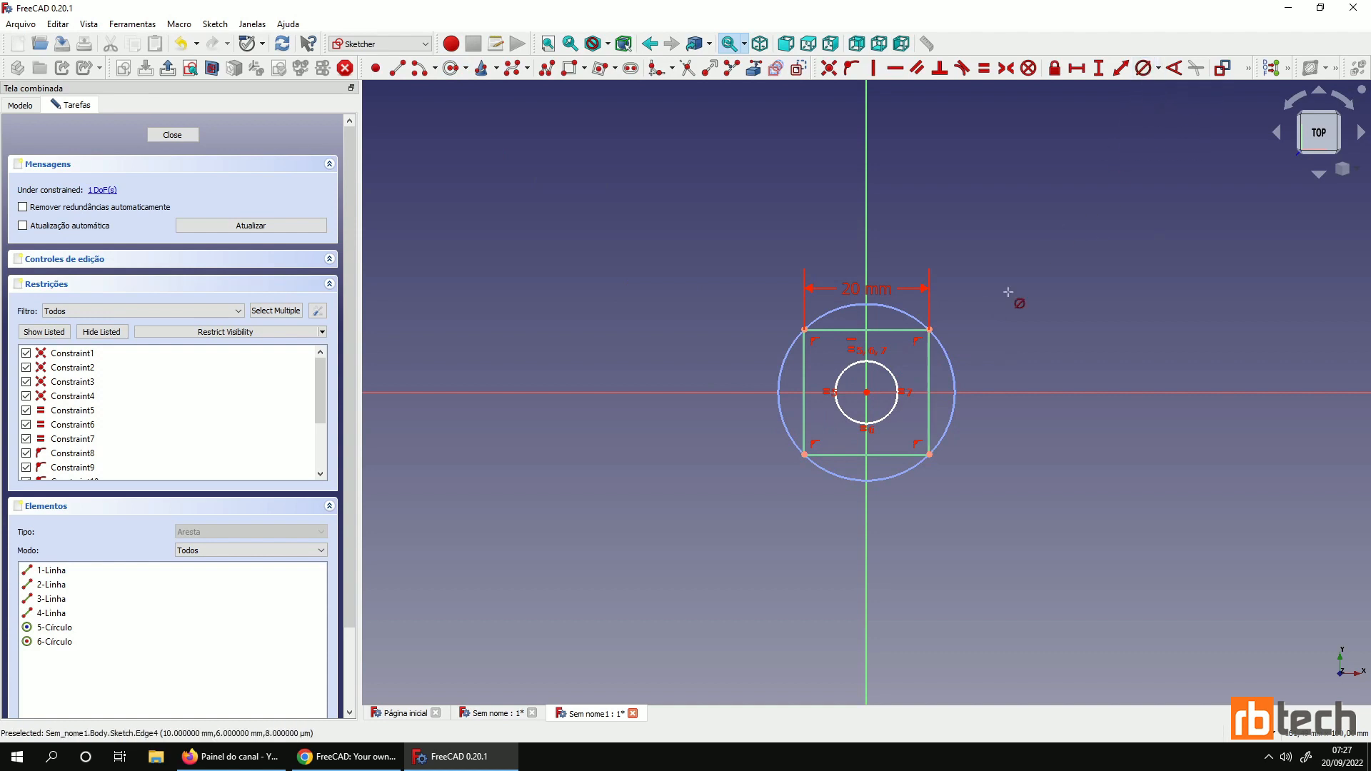
pyautogui.click(894, 377)
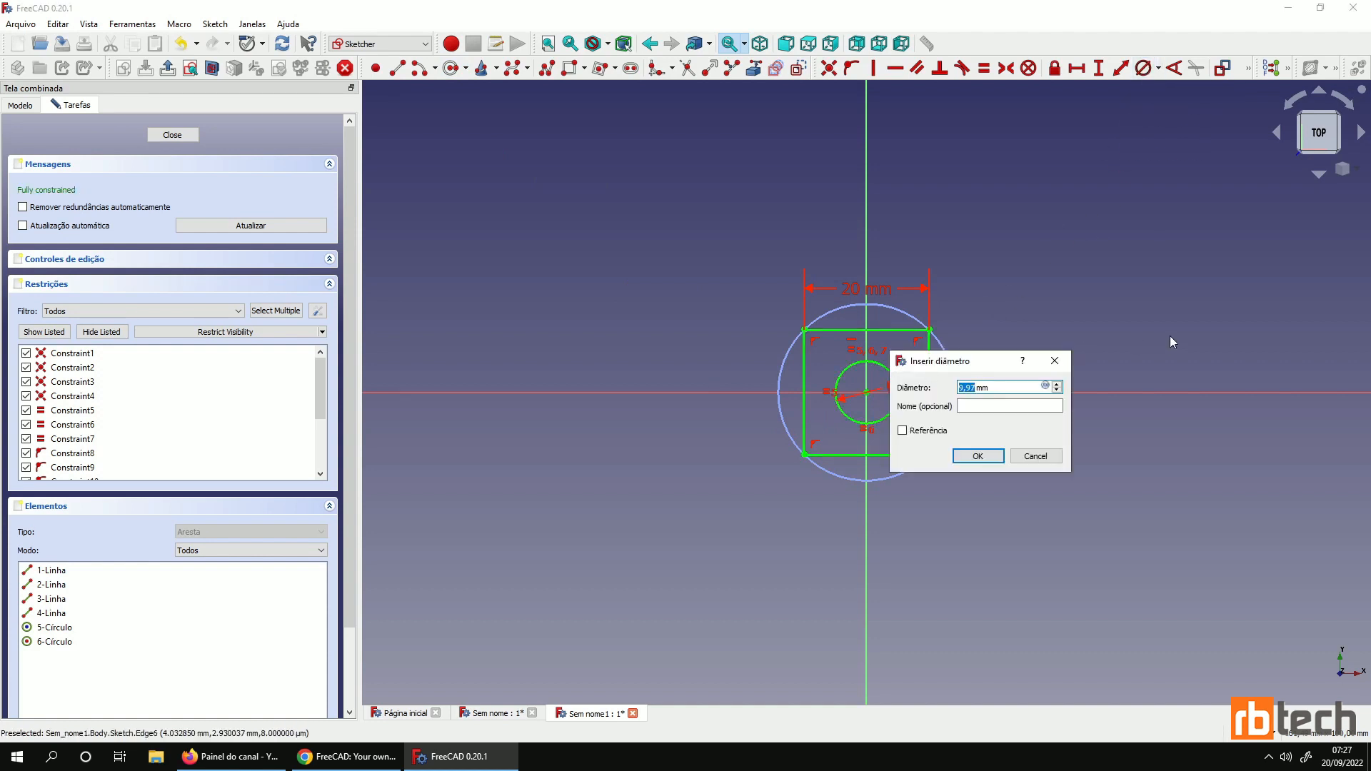
pyautogui.write('10')
pyautogui.press('Return')
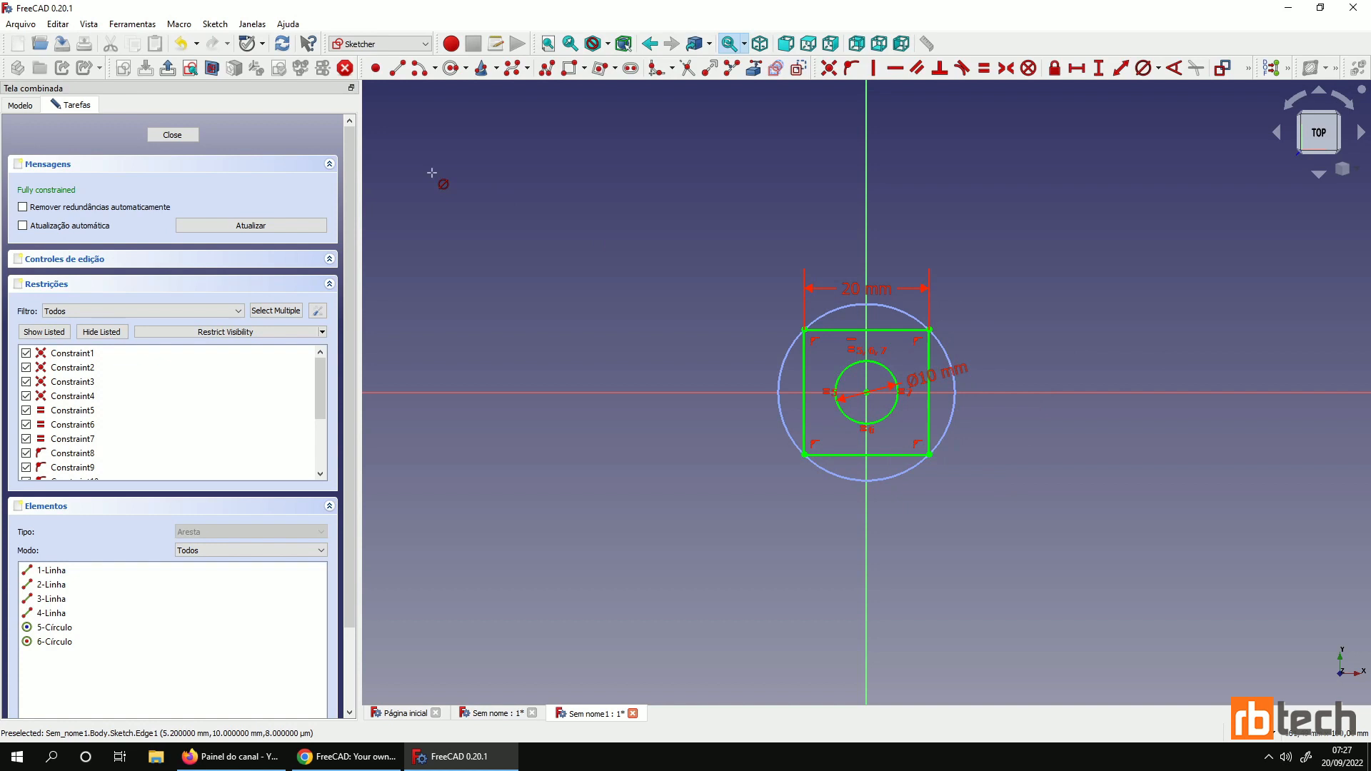
# Close the sketch and pad it 10 mm along the sketch normal
pyautogui.click(172, 135)
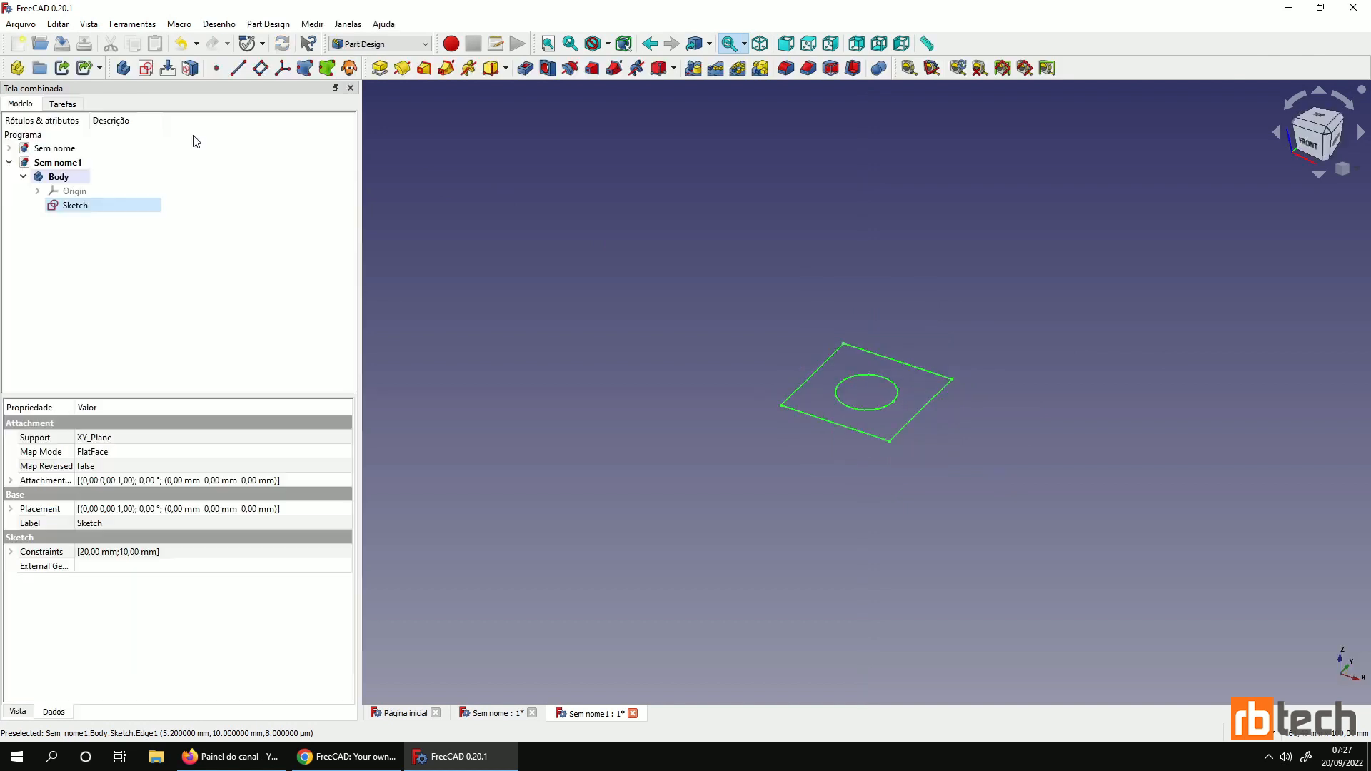
pyautogui.click(380, 68)
pyautogui.scroll(2, 966, 325)
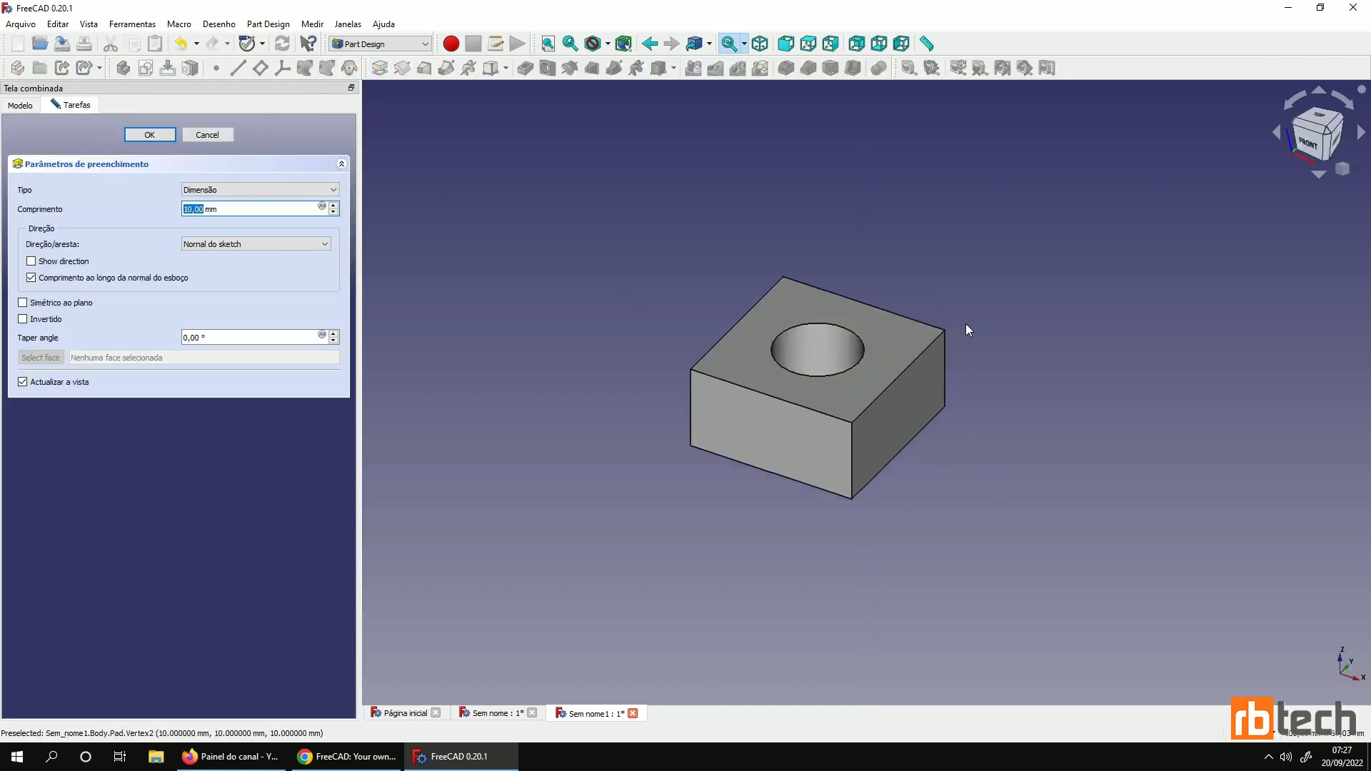
pyautogui.moveTo(895, 270); pyautogui.dragTo(921, 350, button='middle')
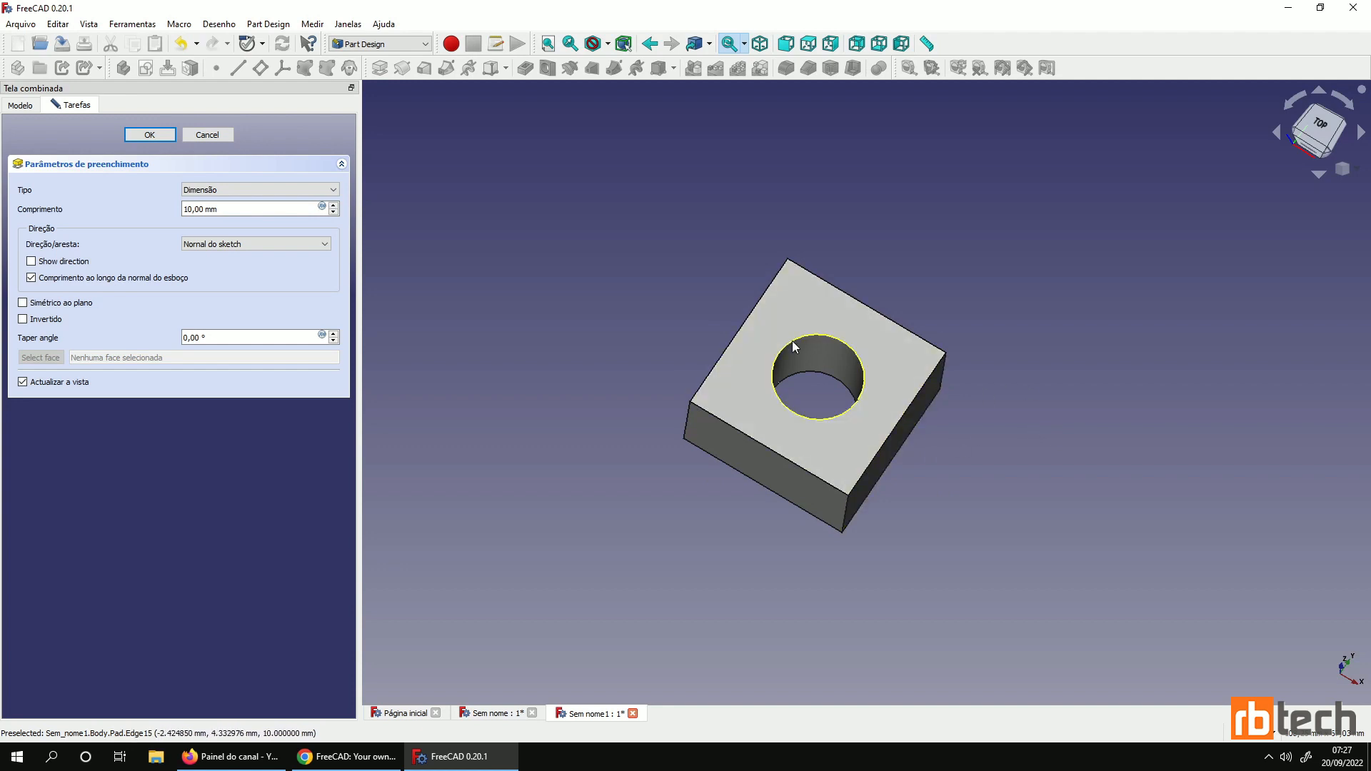
# Export the Body to the Impressão 3D folder as an STL Mesh named "calibração furo"
pyautogui.click(24, 106)
pyautogui.click(58, 183)
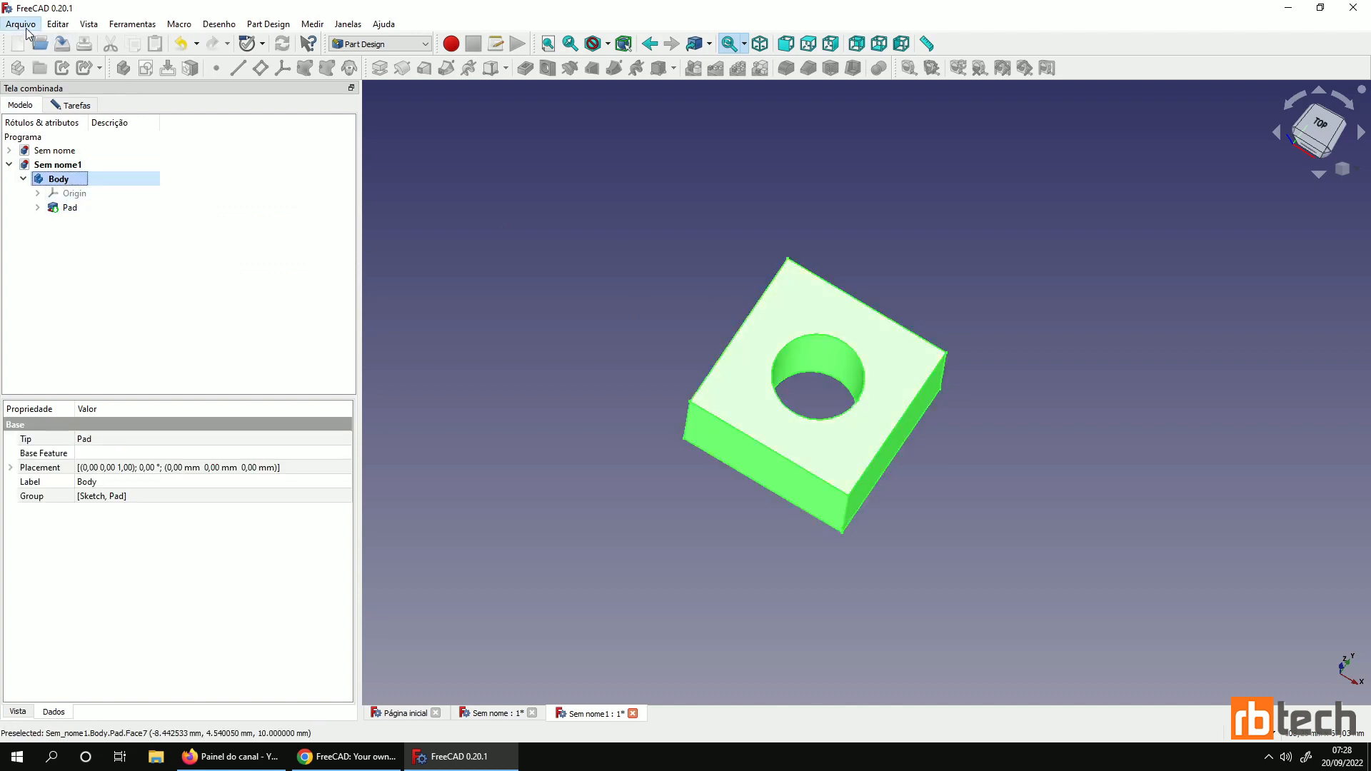
pyautogui.click(20, 23)
pyautogui.click(55, 214)
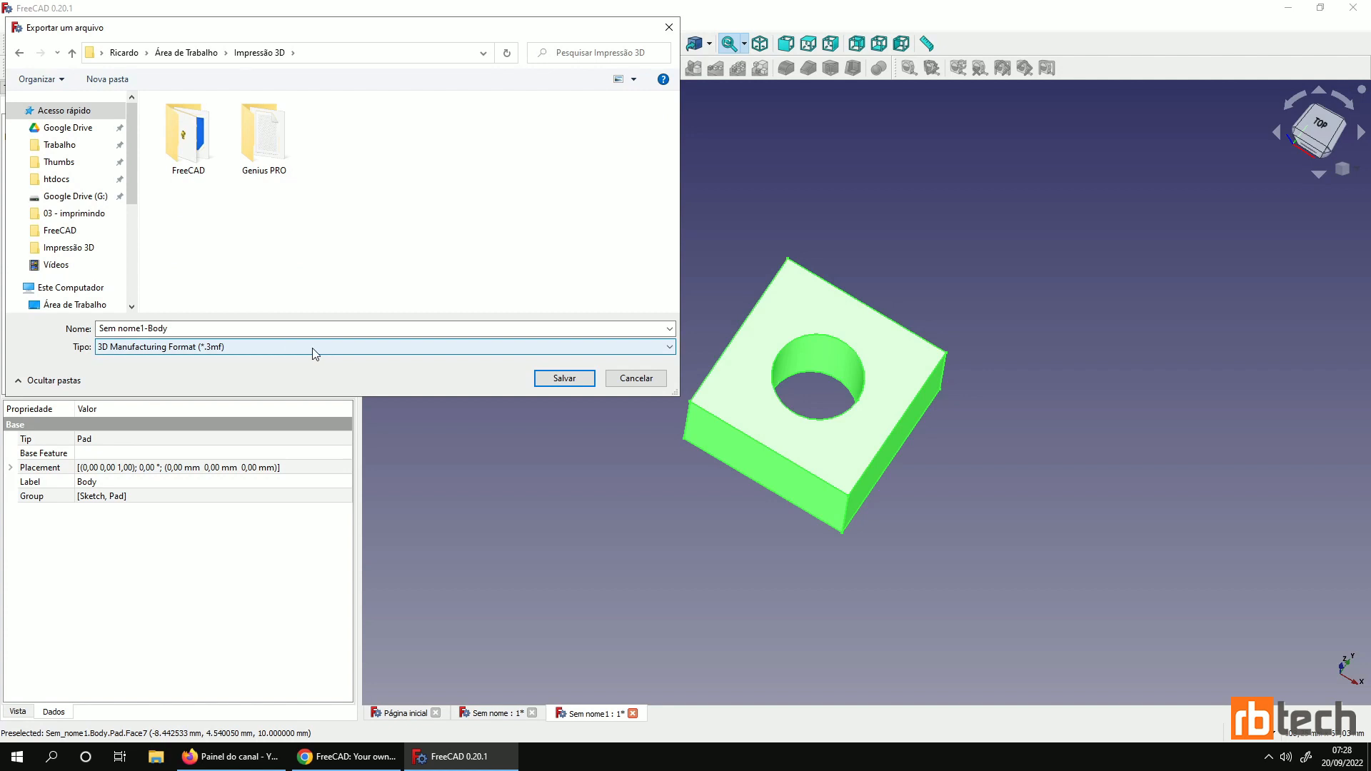
pyautogui.click(314, 351)
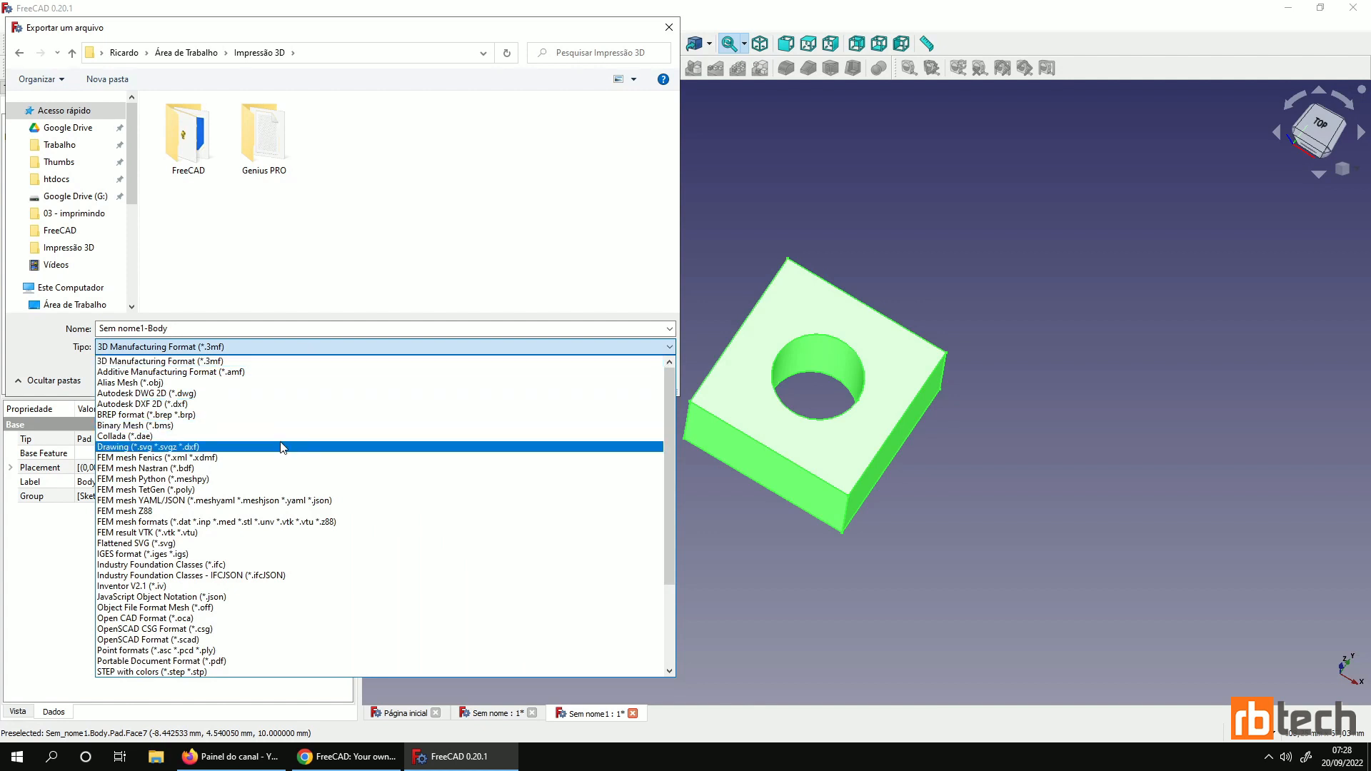
pyautogui.scroll(-4, 277, 448)
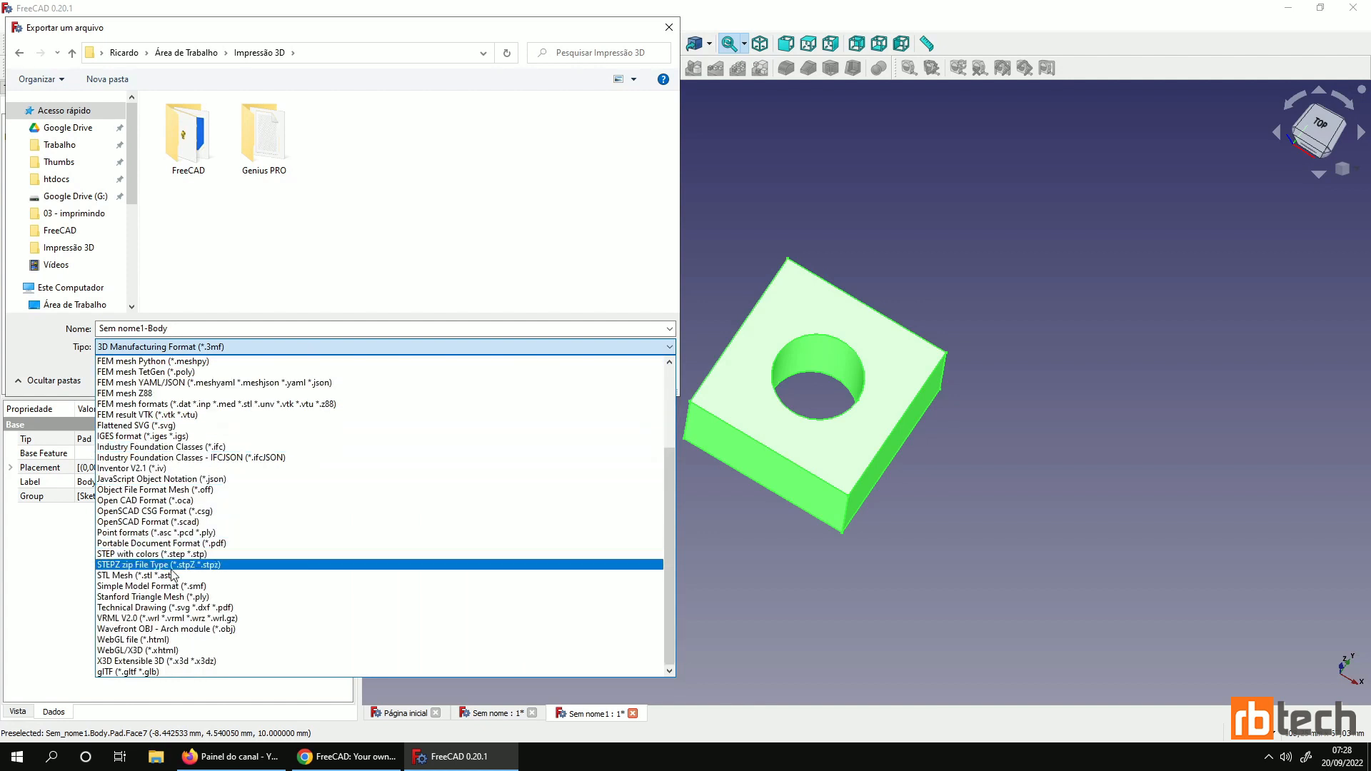
pyautogui.click(118, 576)
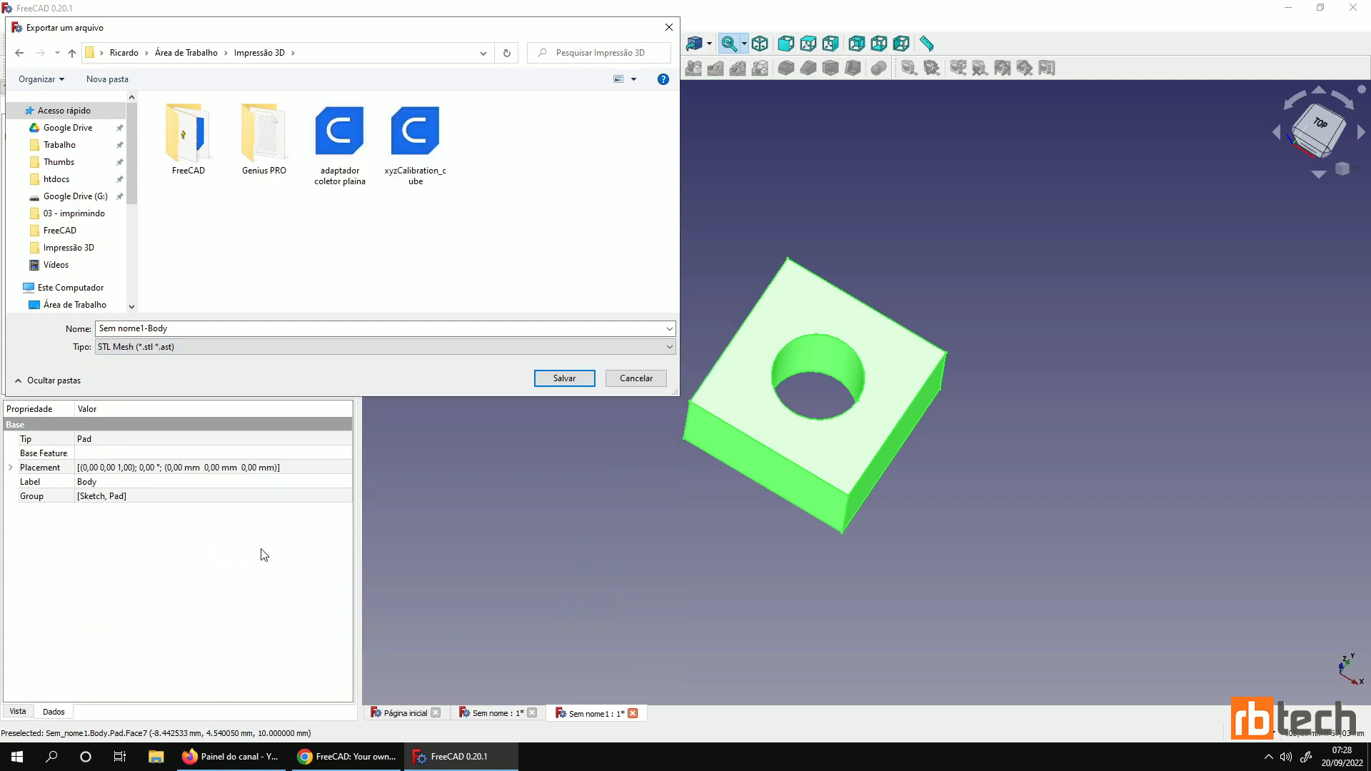
pyautogui.click(195, 329)
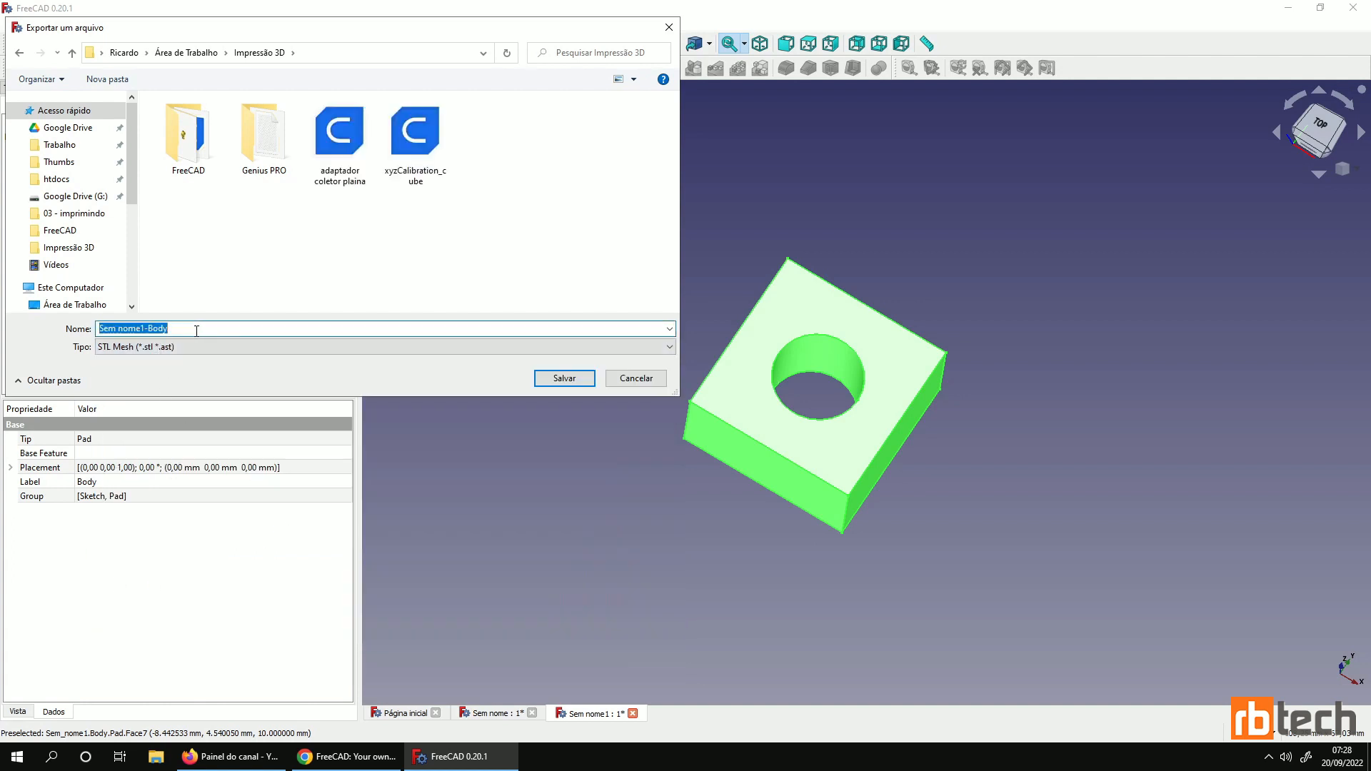
pyautogui.write('calibração furo')
pyautogui.click(567, 379)
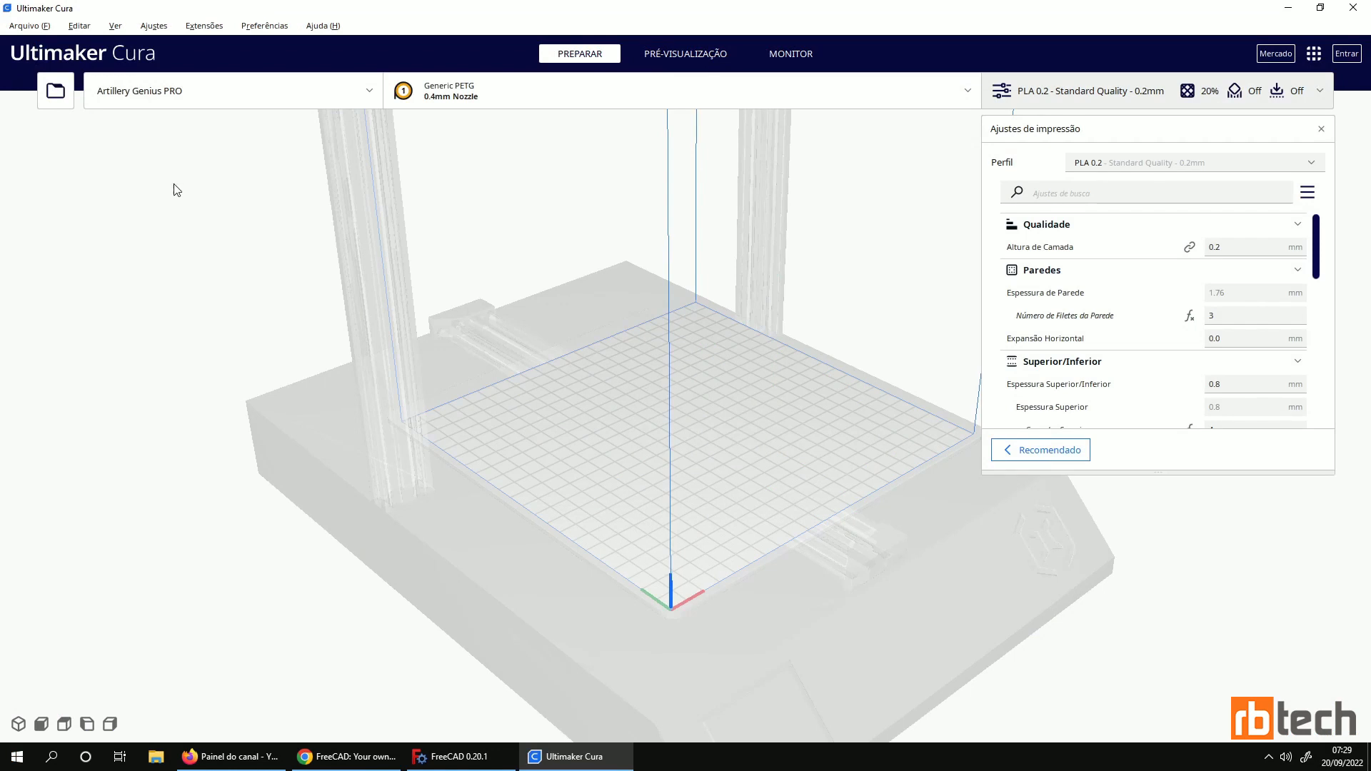
# Load the "calibração furo" model from the Impressão 3D folder onto the build plate in Ultimaker Cura
pyautogui.click(55, 90)
pyautogui.click(297, 52)
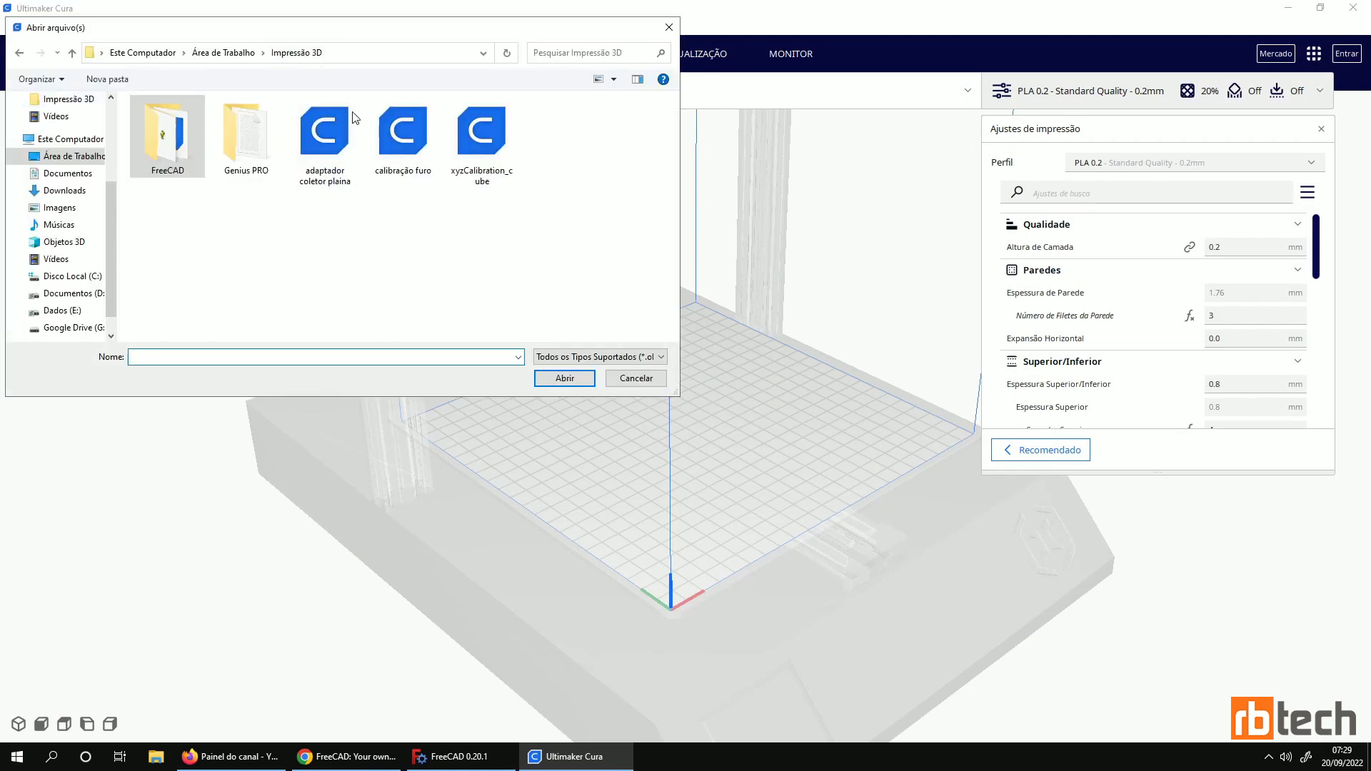
pyautogui.click(405, 139)
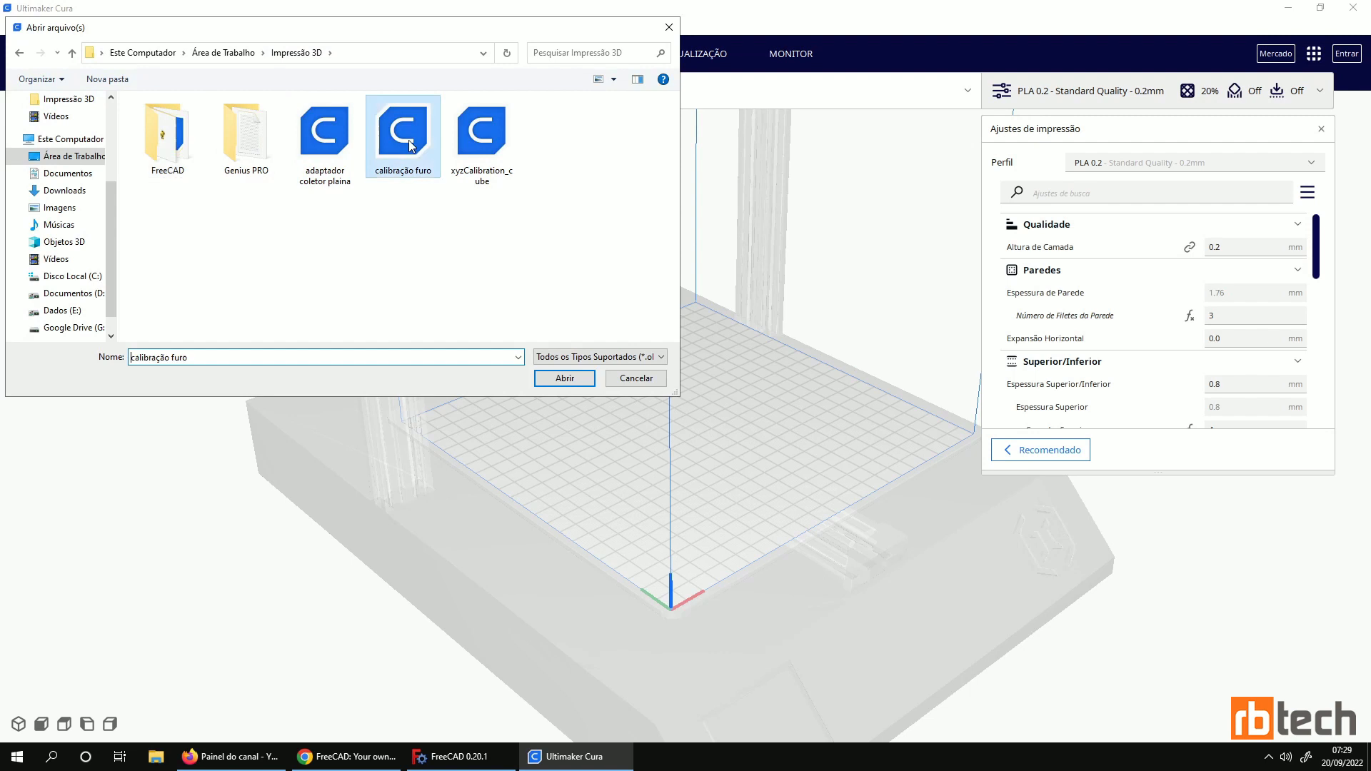
pyautogui.click(563, 378)
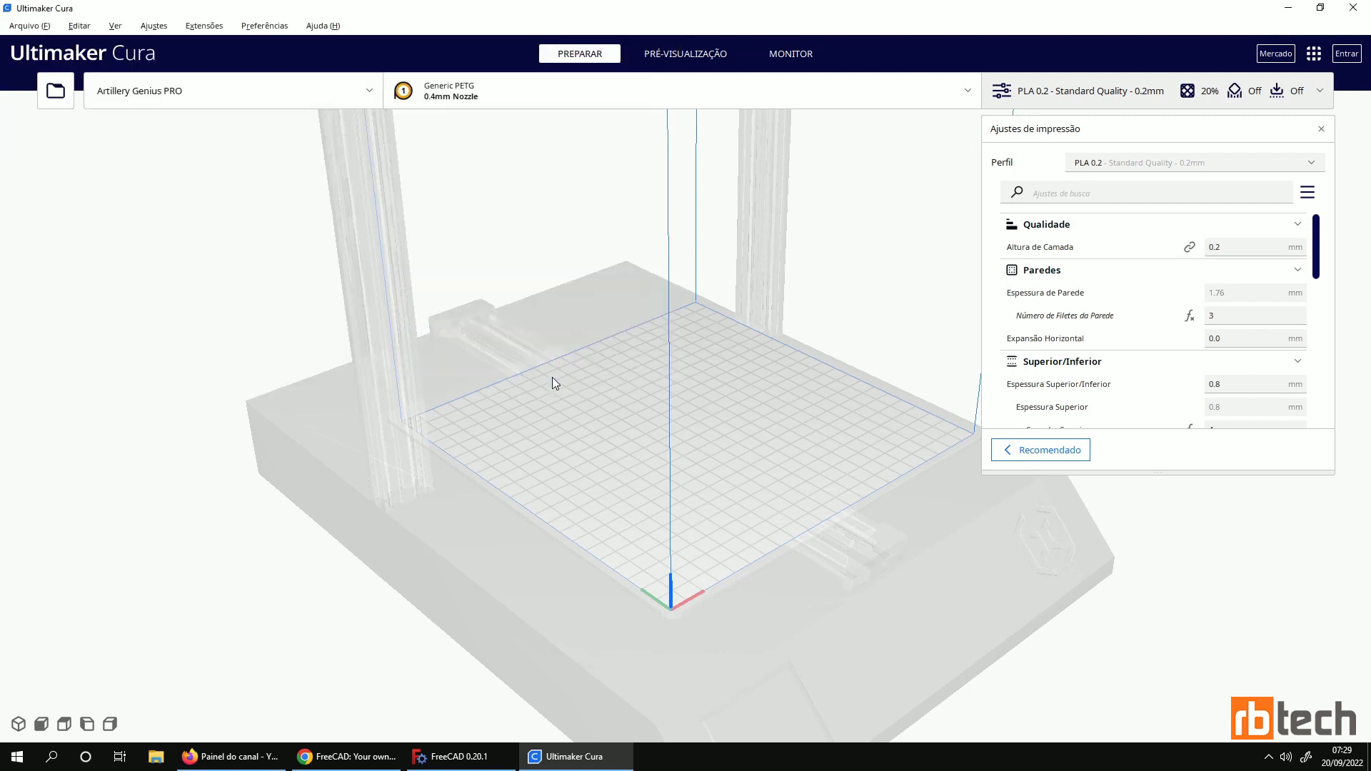
pyautogui.scroll(5, 734, 448)
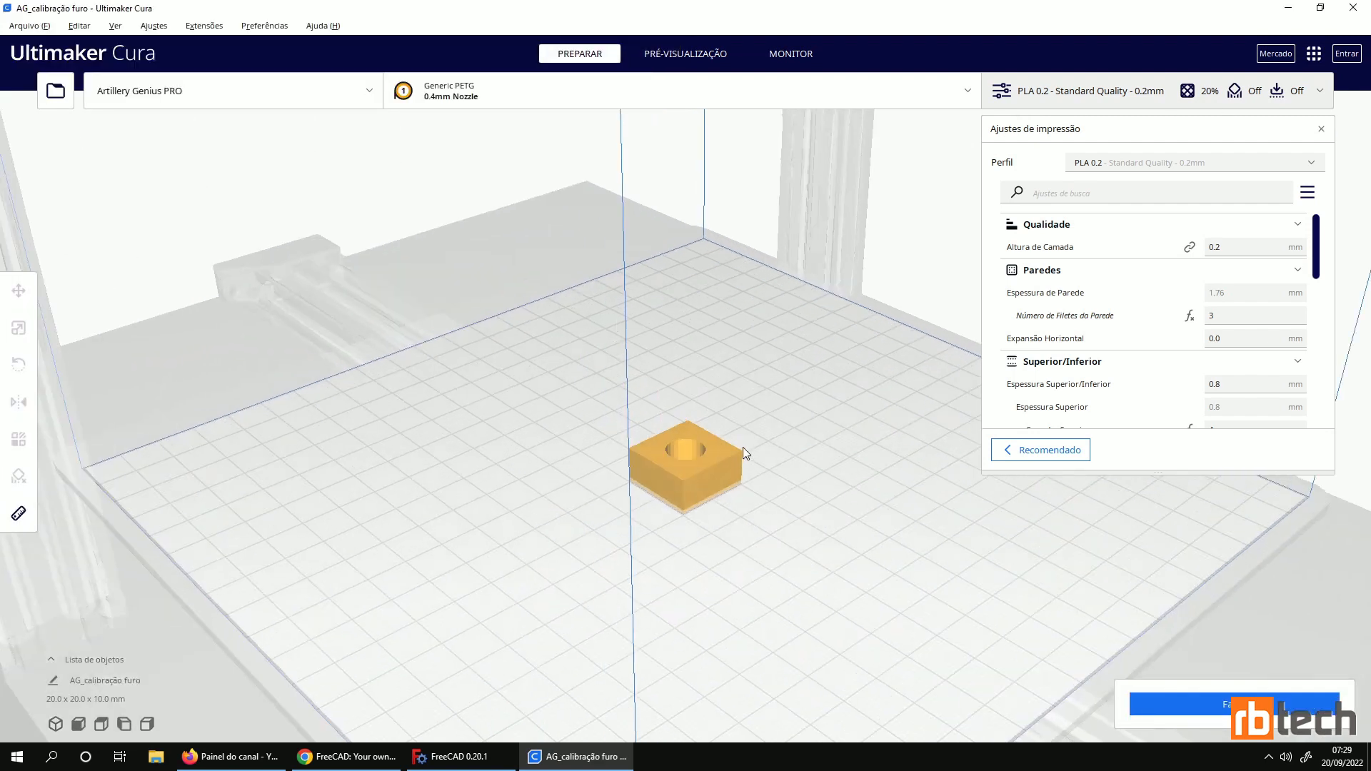
pyautogui.moveTo(753, 440)
pyautogui.mouseDown(button='right')
pyautogui.moveTo(749, 537)
pyautogui.moveTo(746, 421)
pyautogui.mouseUp(button='right')
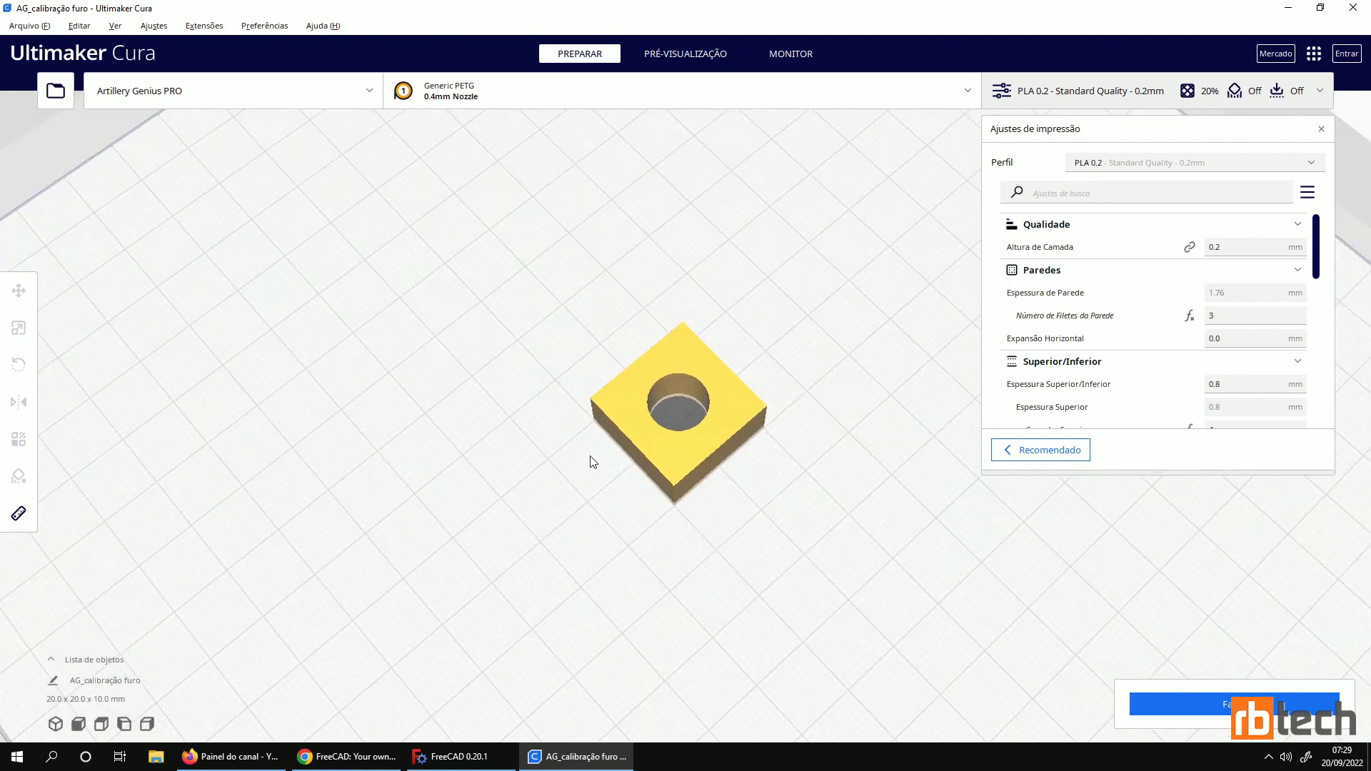
pyautogui.moveTo(781, 459); pyautogui.dragTo(679, 461, button='right')
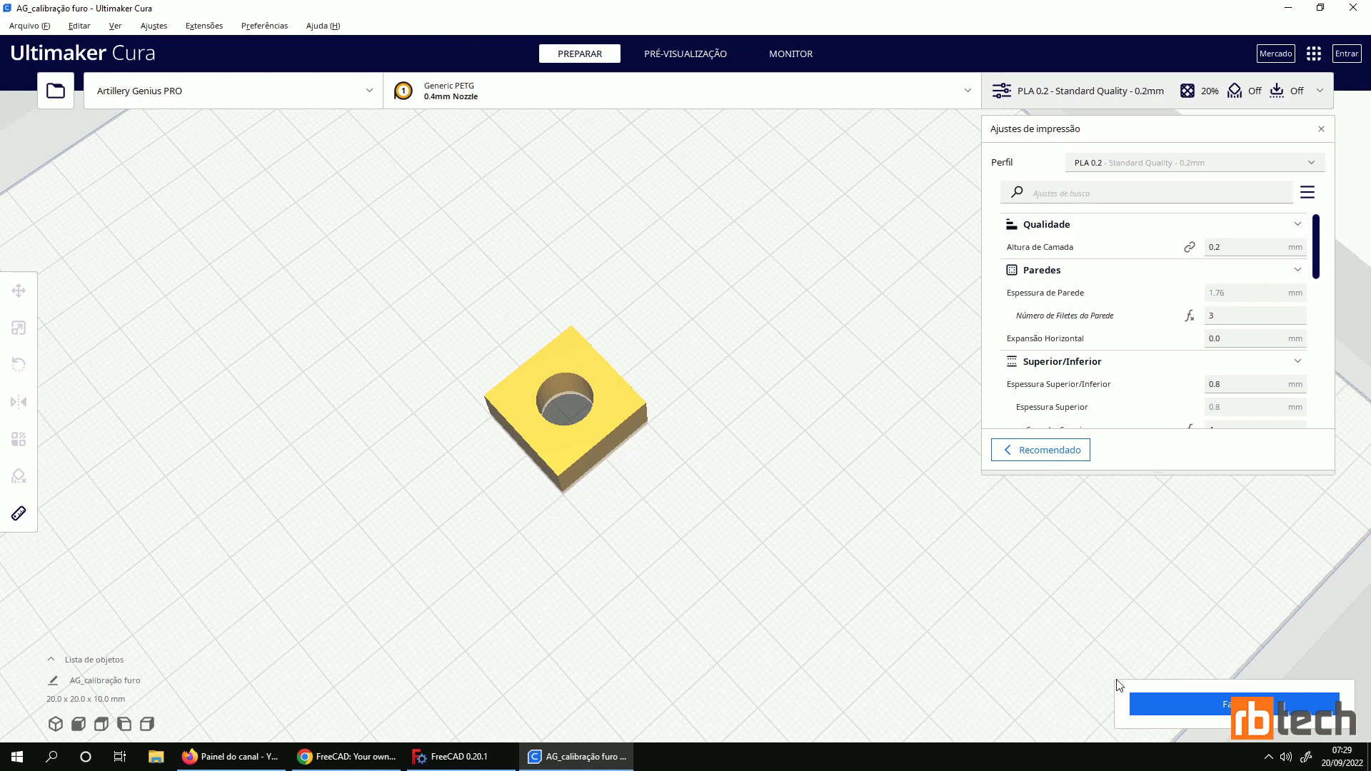
# Set the wall line count (Número de Filetes da Parede) to 2
pyautogui.click(1222, 315)
pyautogui.press('BackSpace')
pyautogui.write('2')
# Set both the top layers (Camadas Superiores) and the bottom layers (Camadas Inferiores) to 2
pyautogui.scroll(-1, 1206, 325)
pyautogui.click(1217, 366)
pyautogui.press('BackSpace')
pyautogui.write('2')
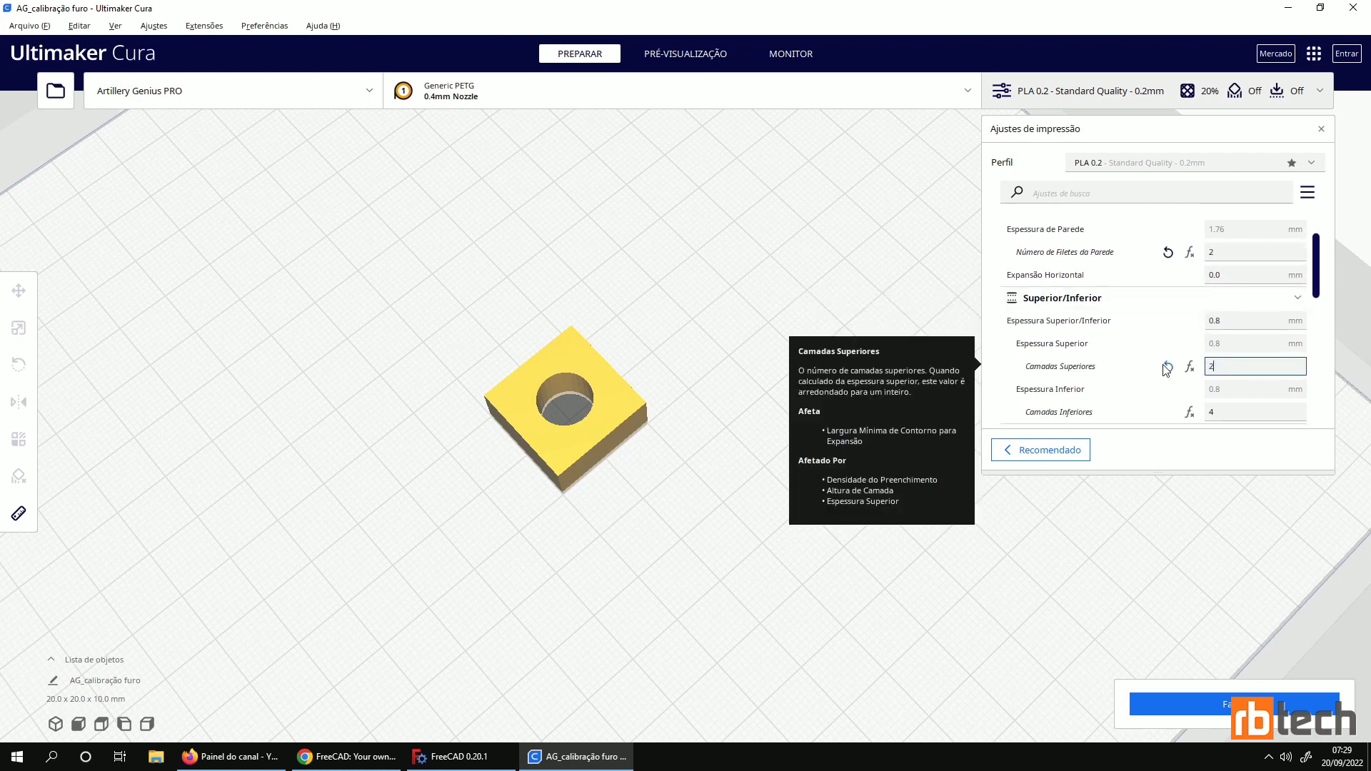
pyautogui.click(1208, 412)
pyautogui.press('BackSpace')
pyautogui.write('2')
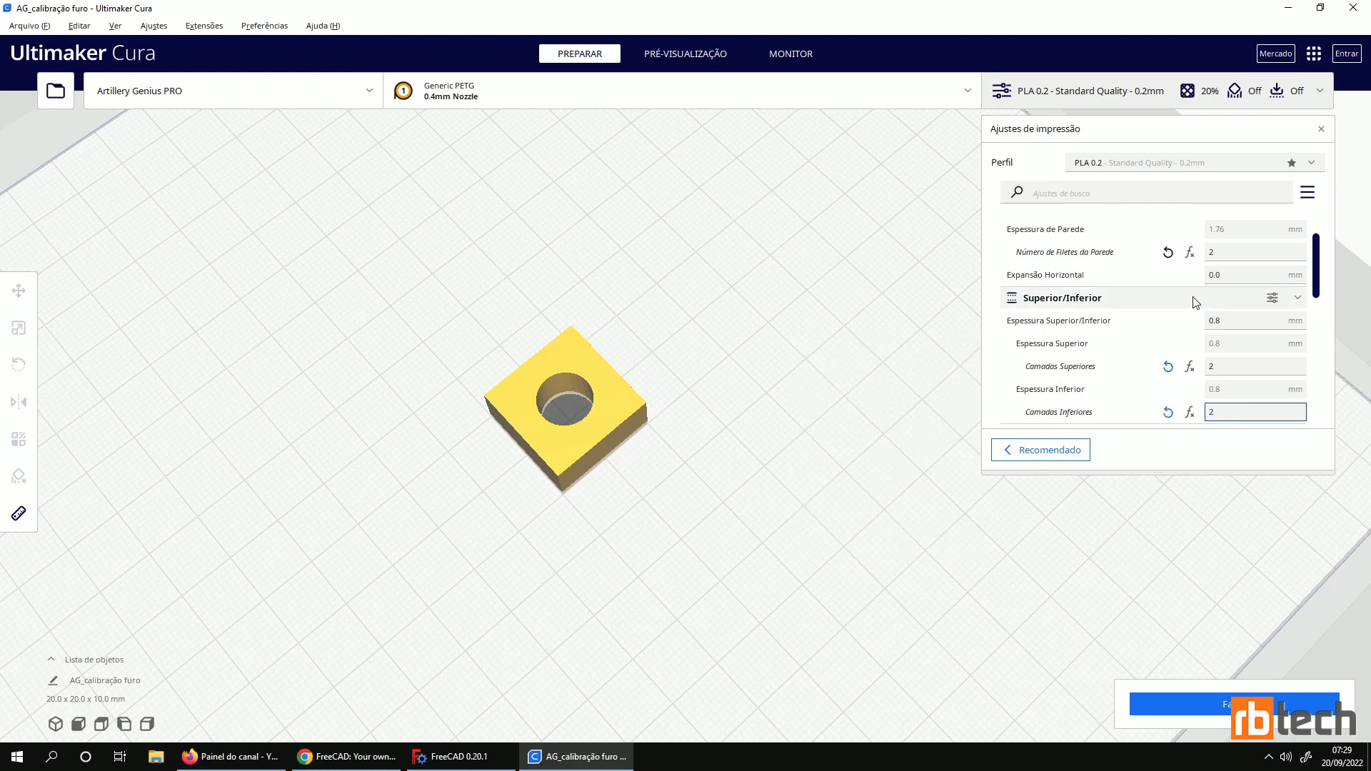
# Set the infill density (Densidade do Preenchimento) to 15%
pyautogui.scroll(-1, 1193, 300)
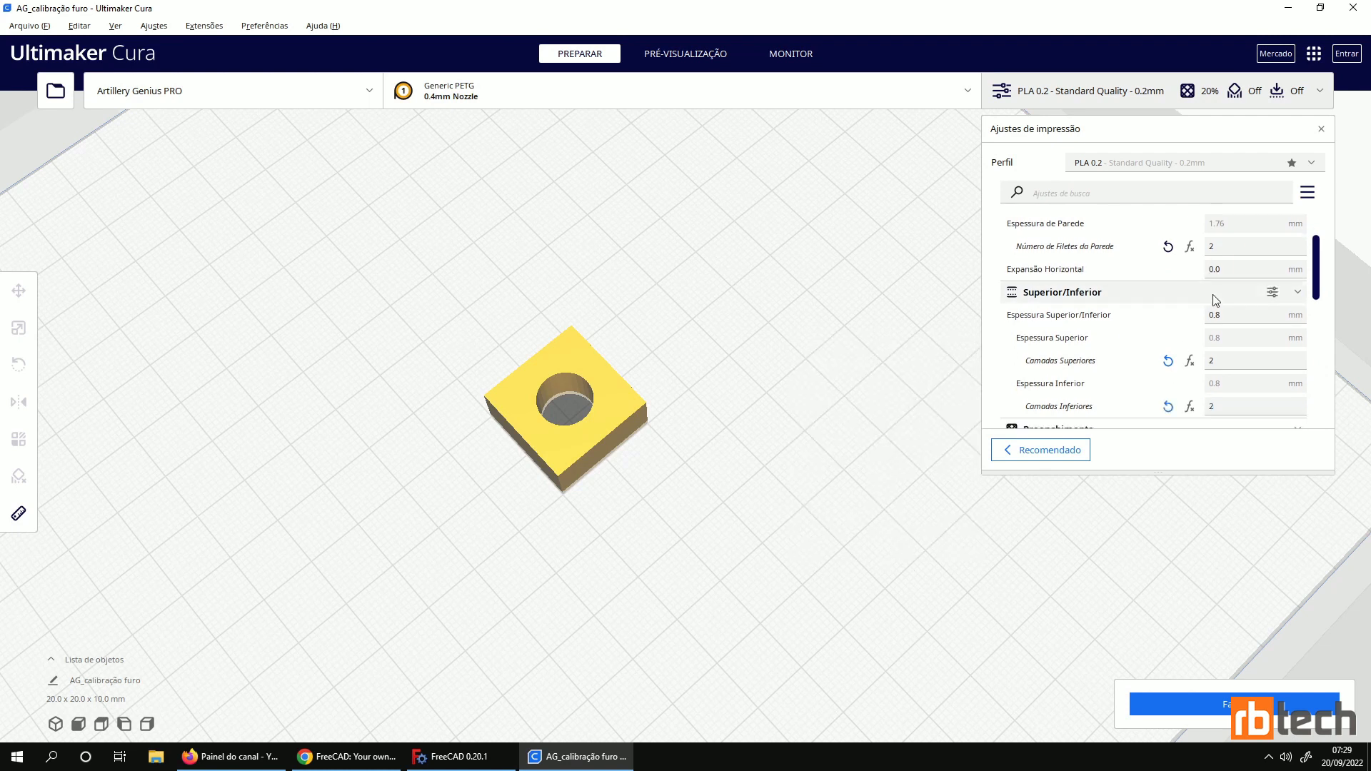
pyautogui.scroll(-3, 1212, 310)
pyautogui.click(1236, 339)
pyautogui.hotkey('ctrl', 'a')
pyautogui.write('15')
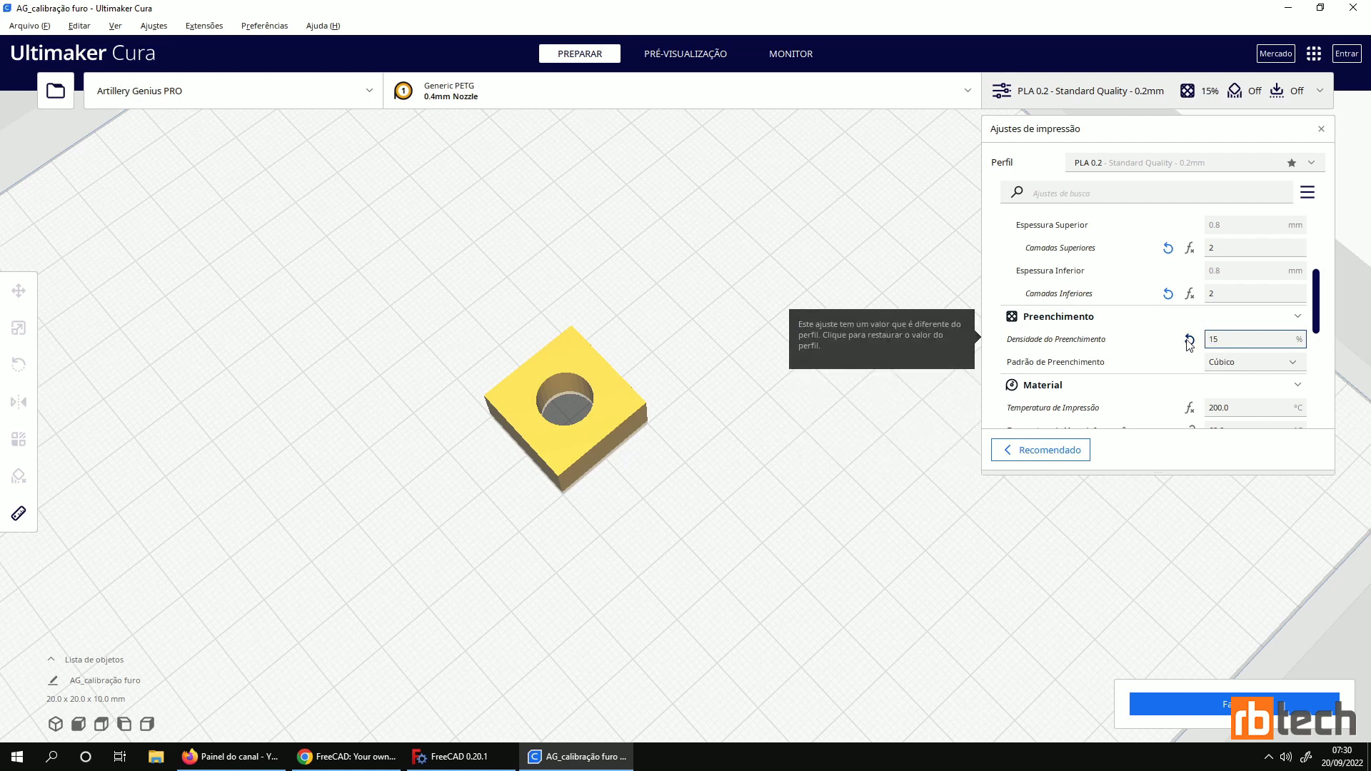
# Update the PLA 0.2 profile with the current setting values and overrides
pyautogui.scroll(-1, 1177, 343)
pyautogui.scroll(-5, 1176, 343)
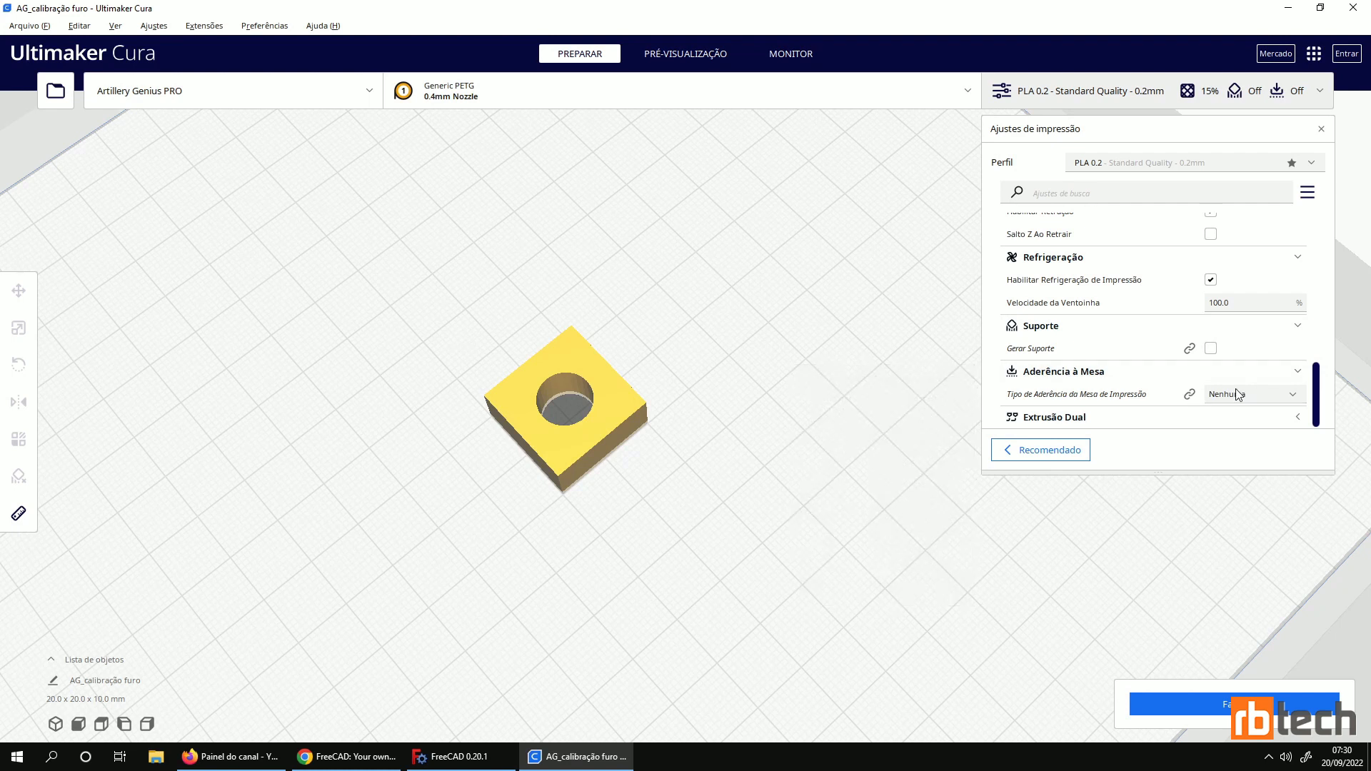
pyautogui.click(1313, 163)
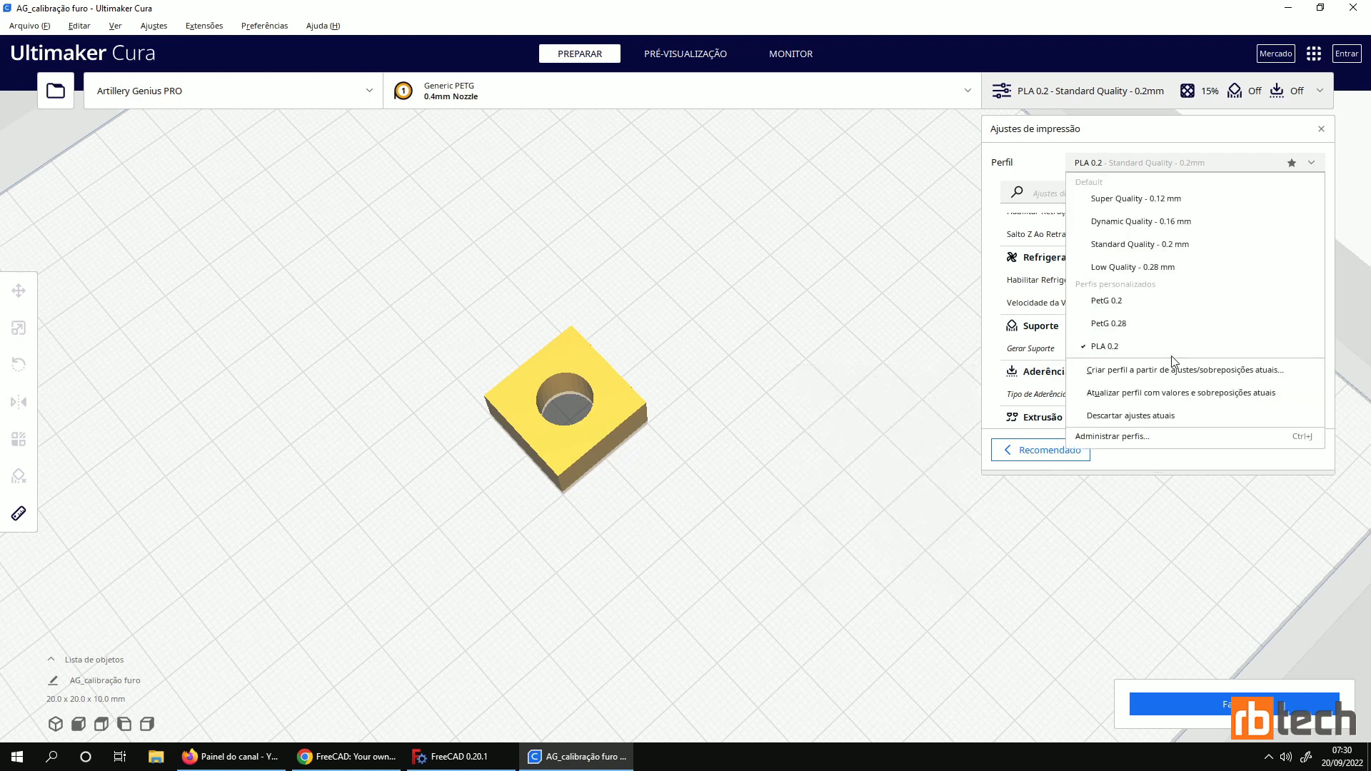
pyautogui.click(1144, 393)
# Review the saved print settings and slice the block with the updated PLA 0.2 profile
pyautogui.scroll(5, 1148, 341)
pyautogui.scroll(5, 1150, 340)
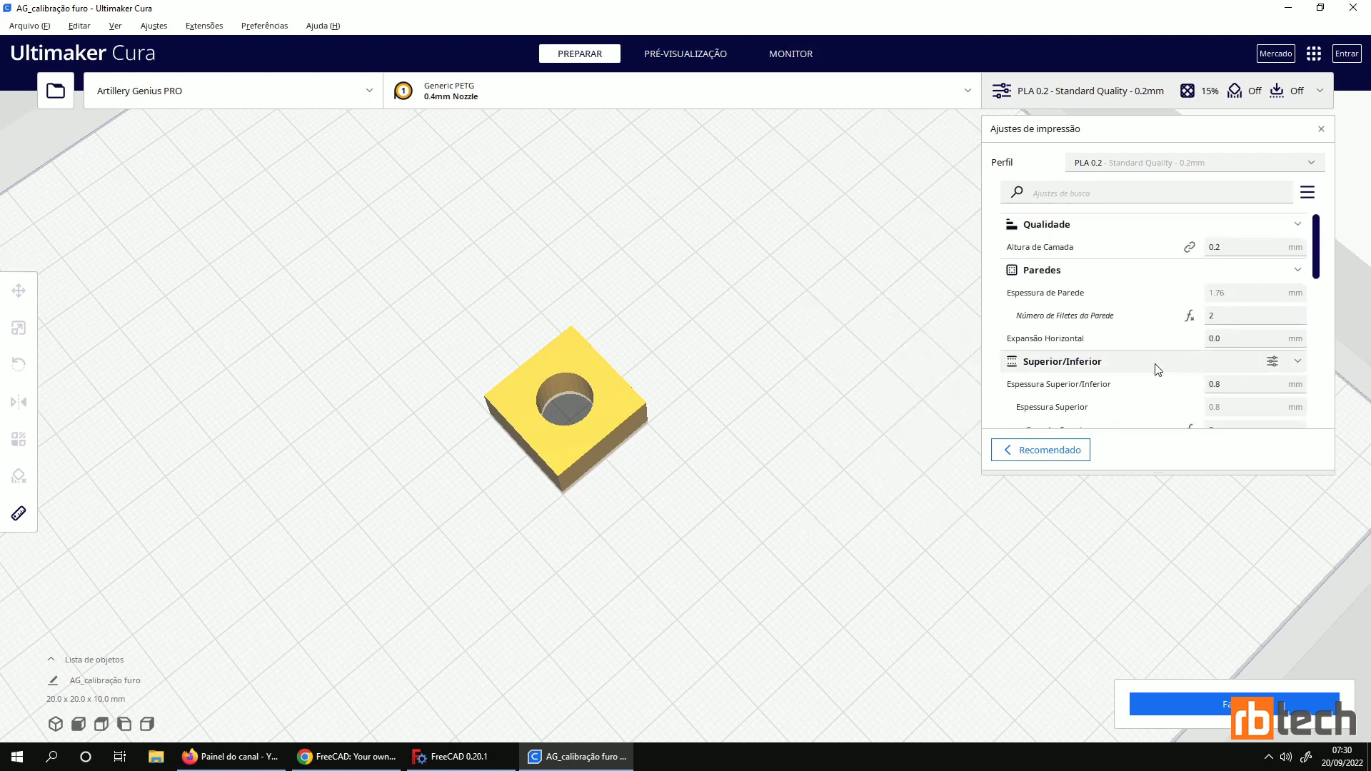
pyautogui.scroll(-5, 1151, 390)
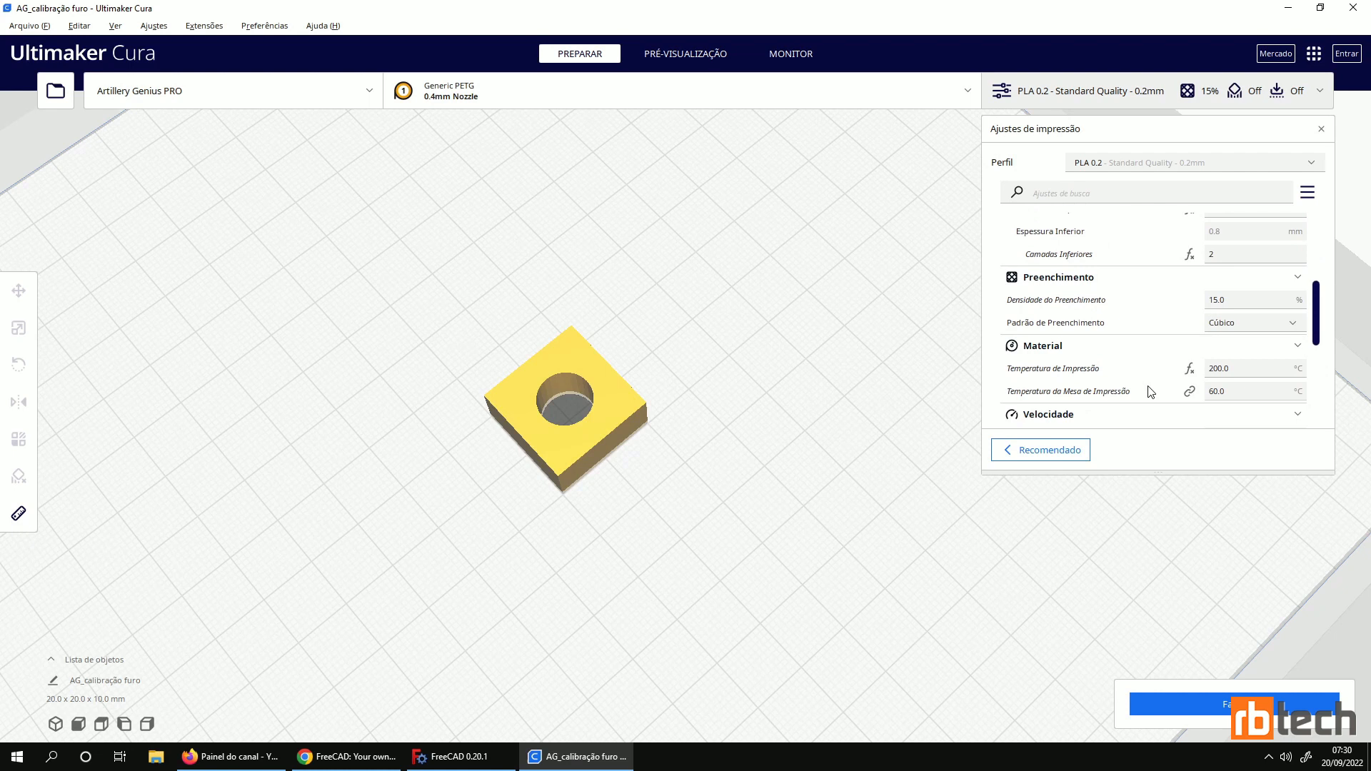
pyautogui.click(1191, 714)
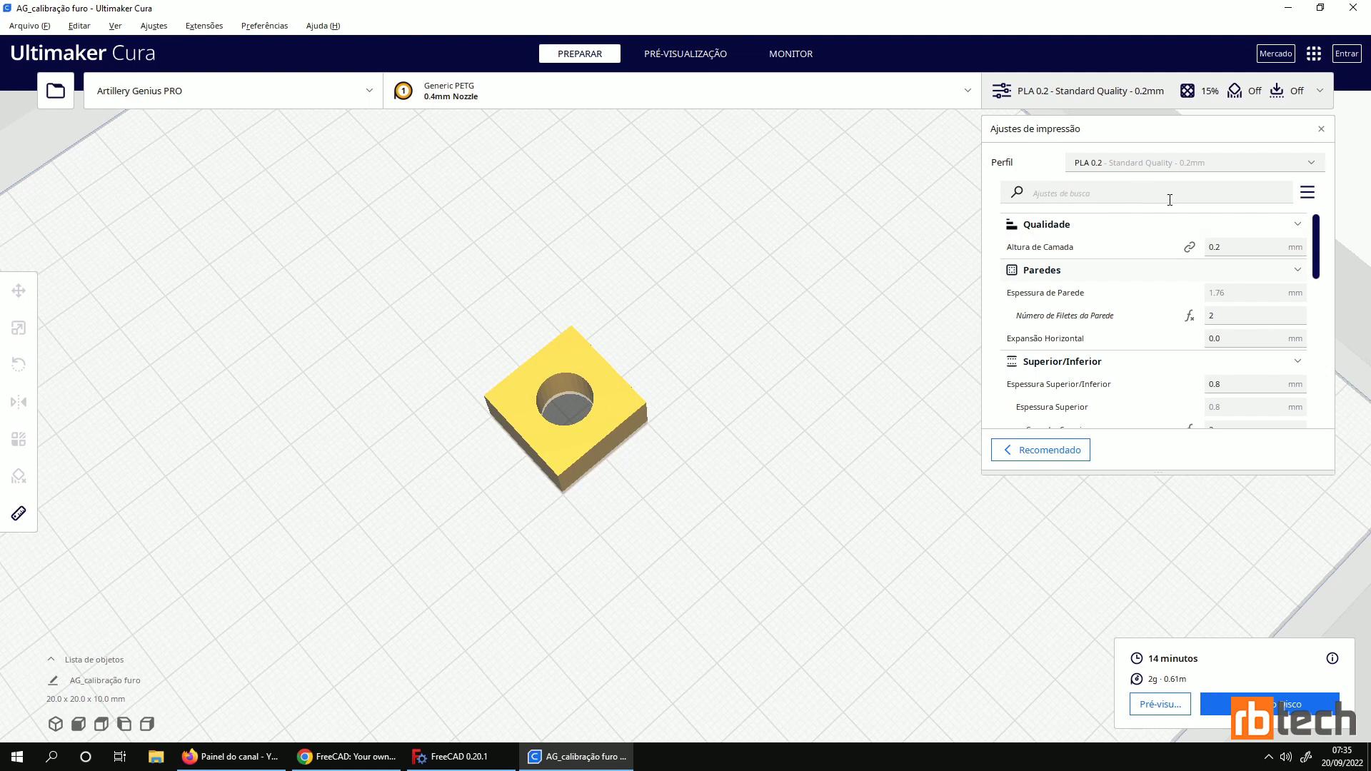
# Filter the print settings by "expan" to list the expansion options
pyautogui.click(1082, 194)
pyautogui.write('expan')
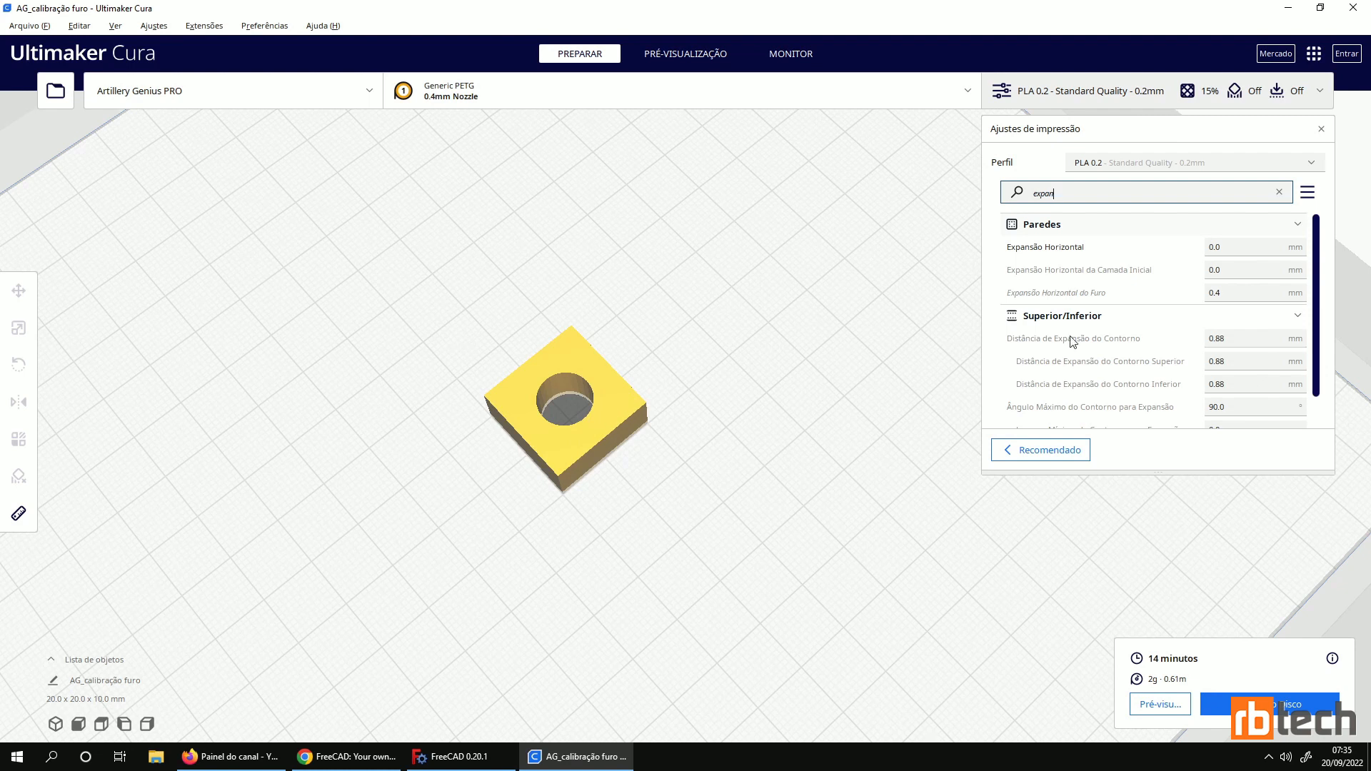
# Try a horizontal expansion (Expansão Horizontal) of 0.1 mm and return the value to 0.0 mm
pyautogui.click(1232, 248)
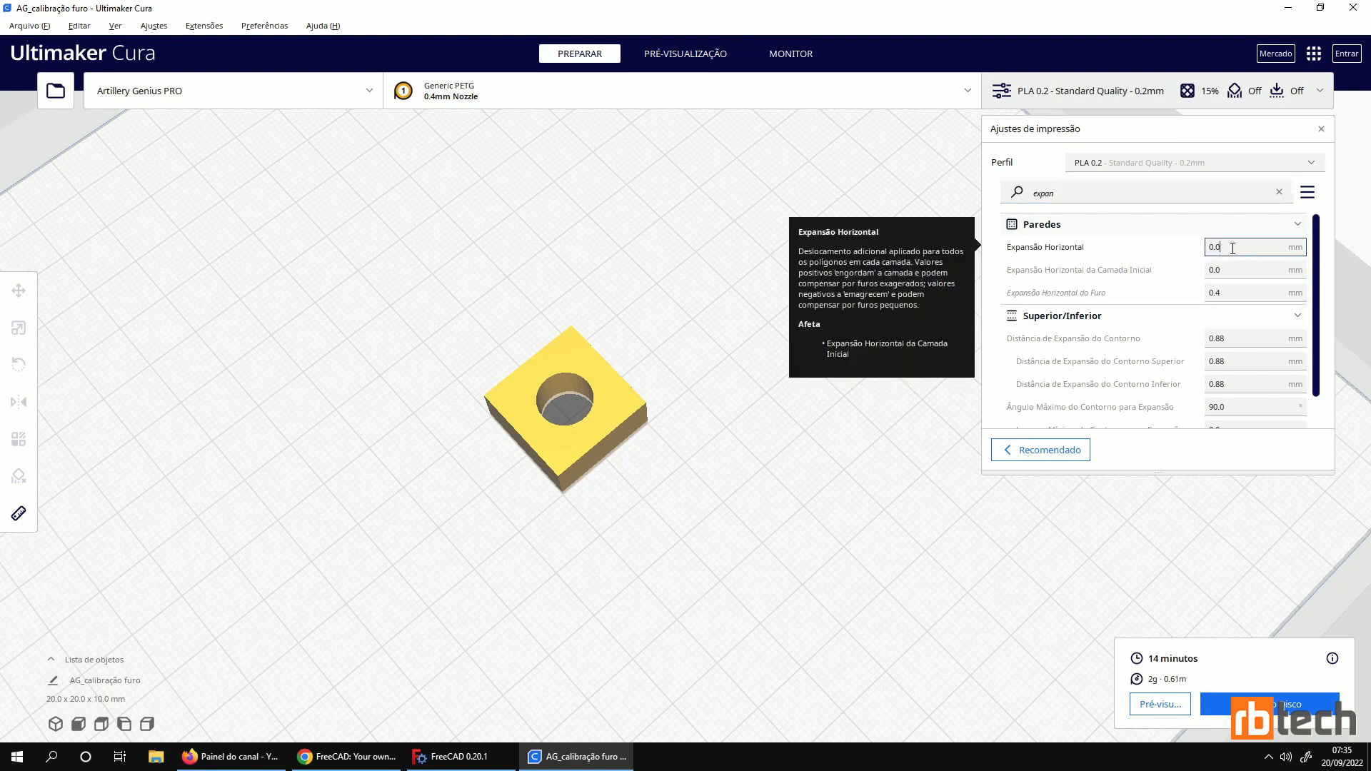
pyautogui.press('BackSpace')
pyautogui.press('BackSpace')
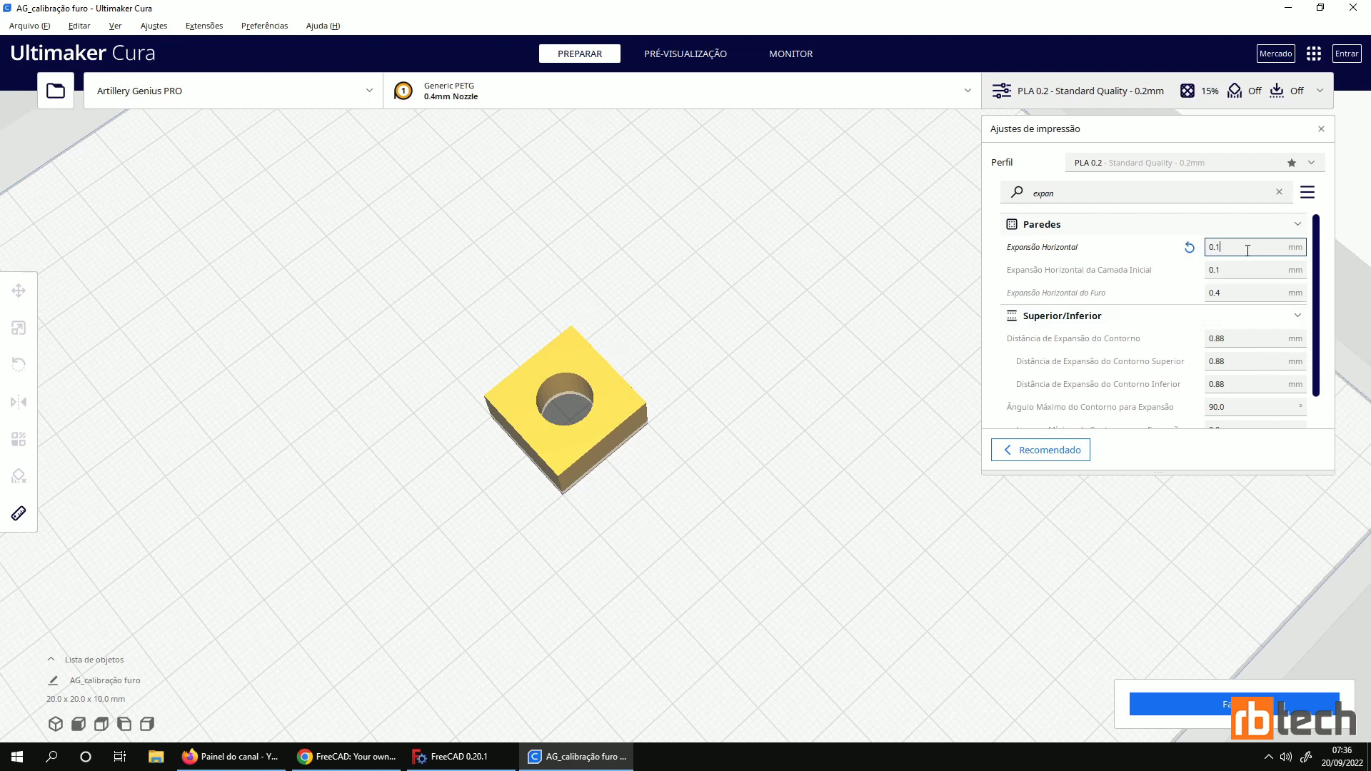
pyautogui.moveTo(1243, 250)
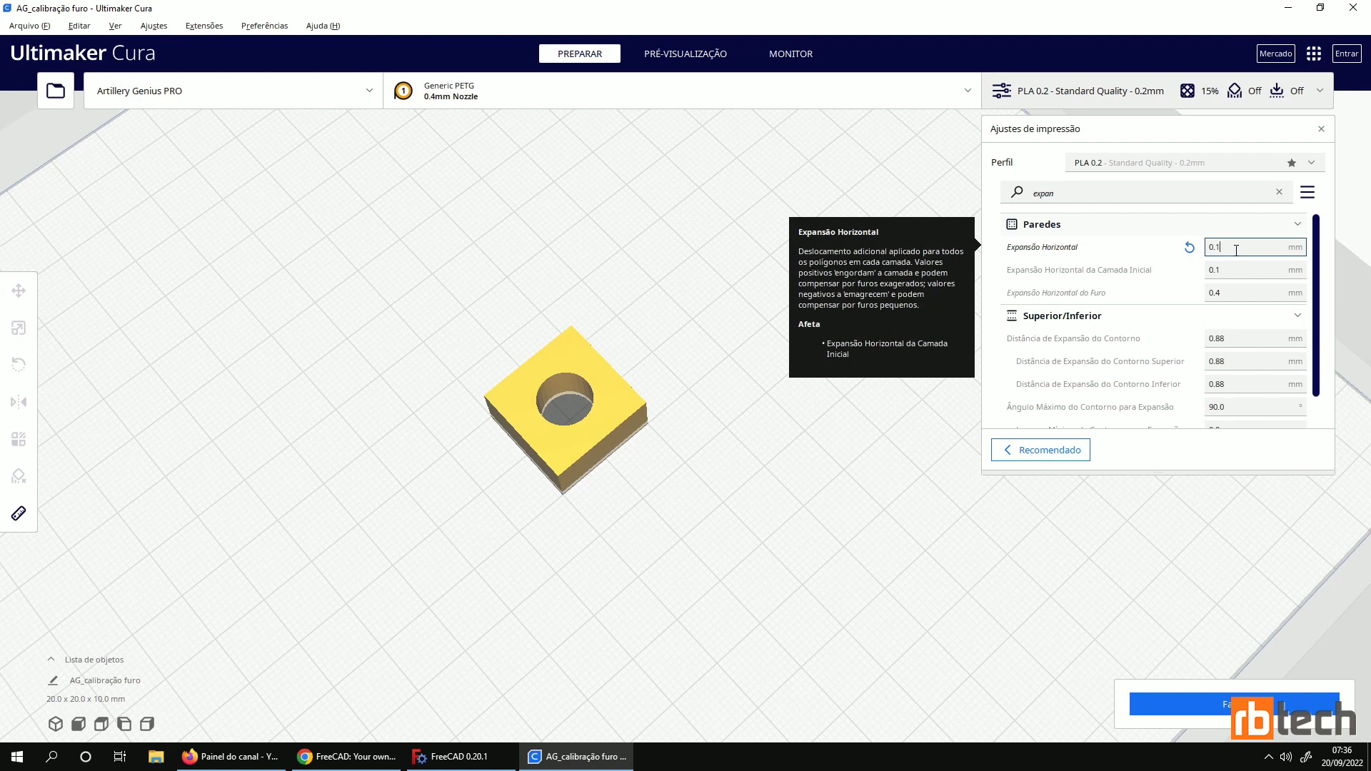
pyautogui.press('BackSpace')
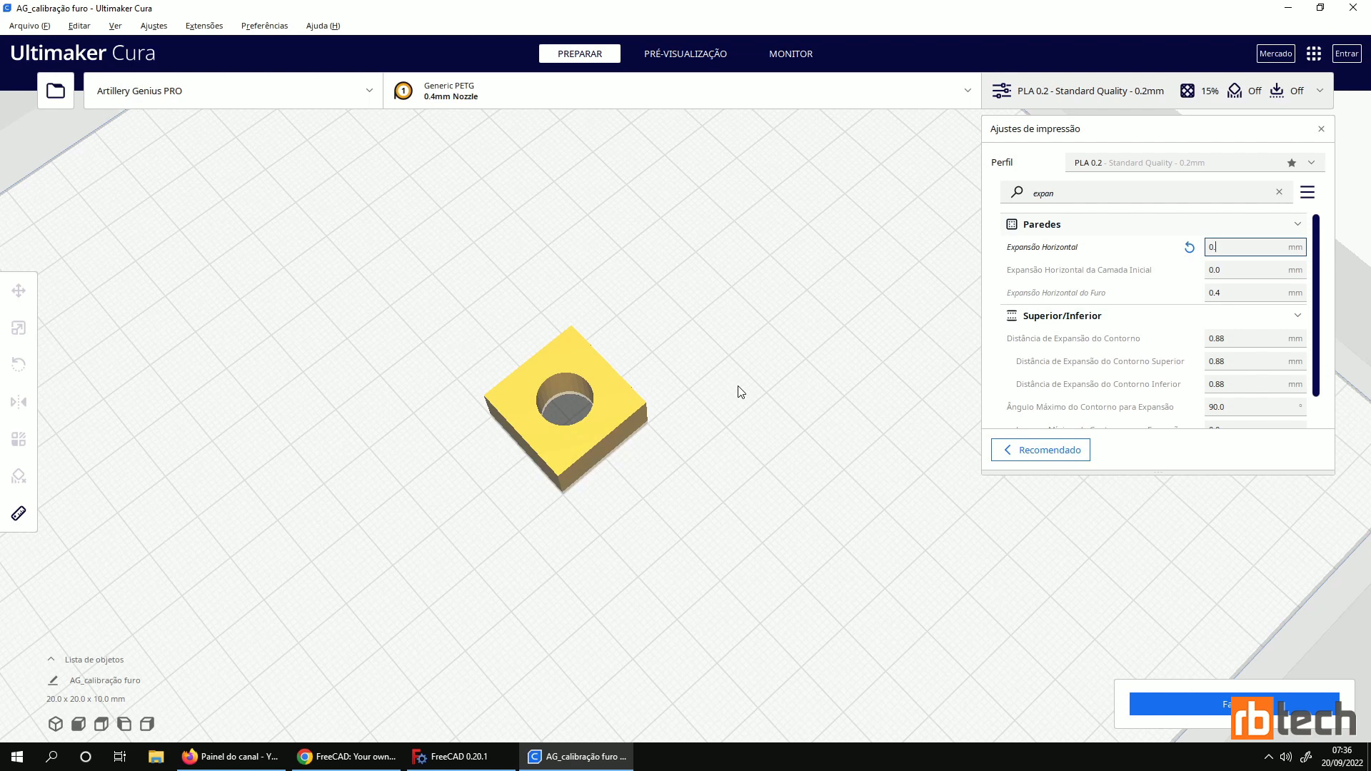
pyautogui.write('0')
# Set the horizontal expansion (Expansão Horizontal) to 0.1 mm
pyautogui.moveTo(1077, 296)
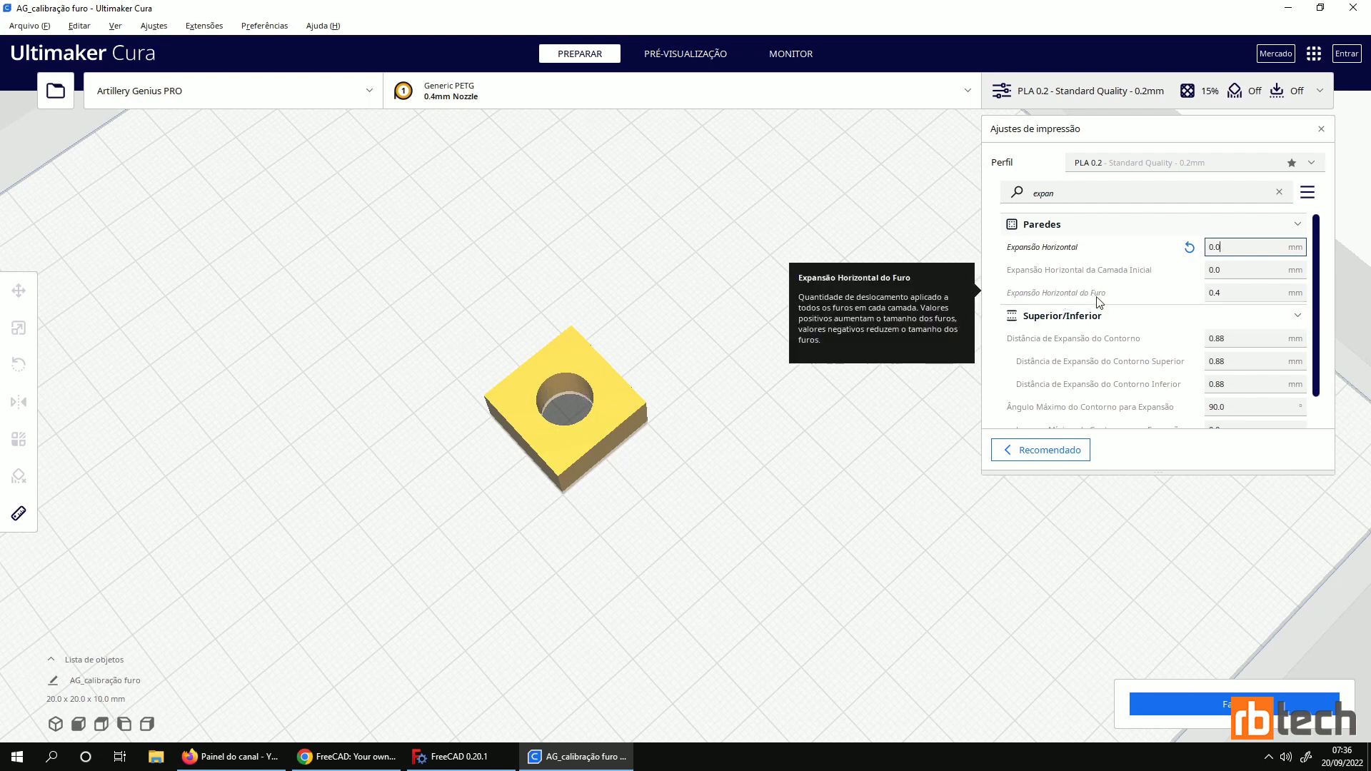
pyautogui.click(1236, 294)
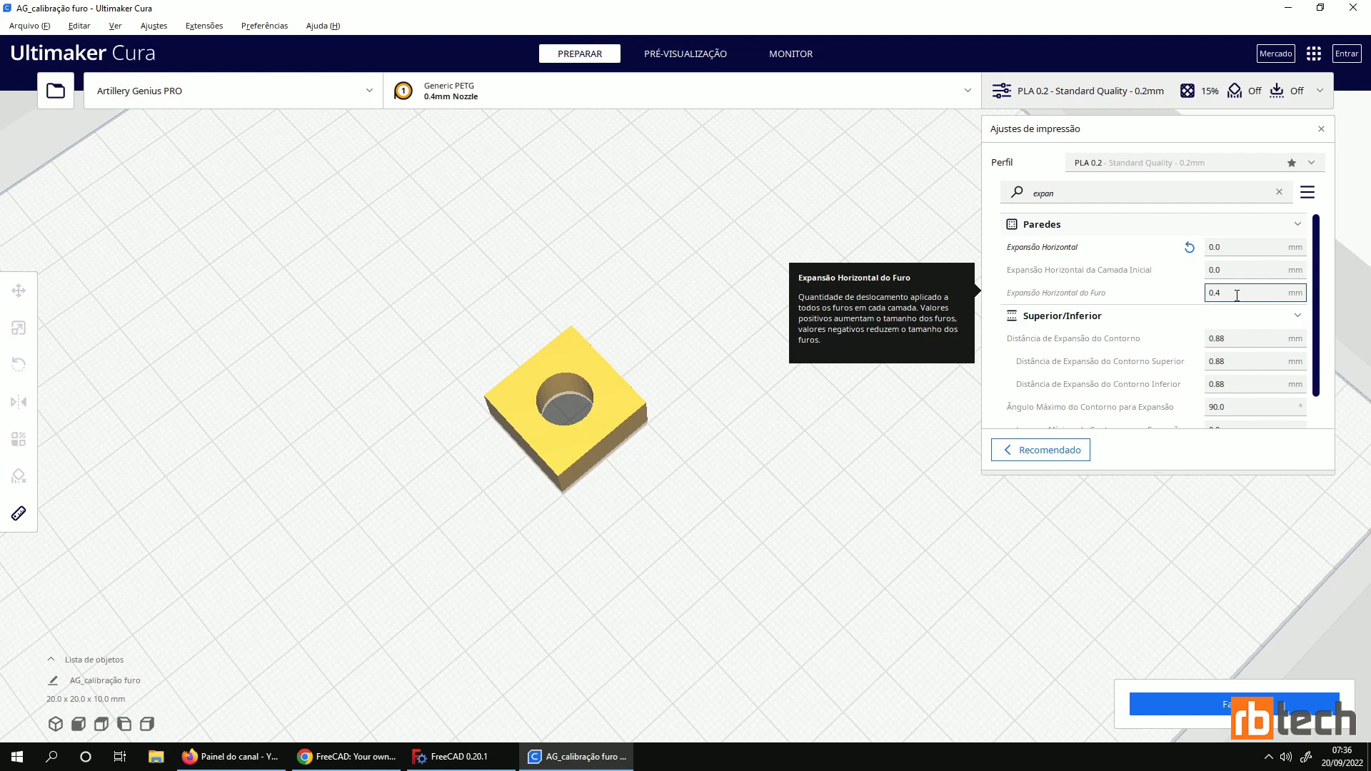
pyautogui.click(1231, 247)
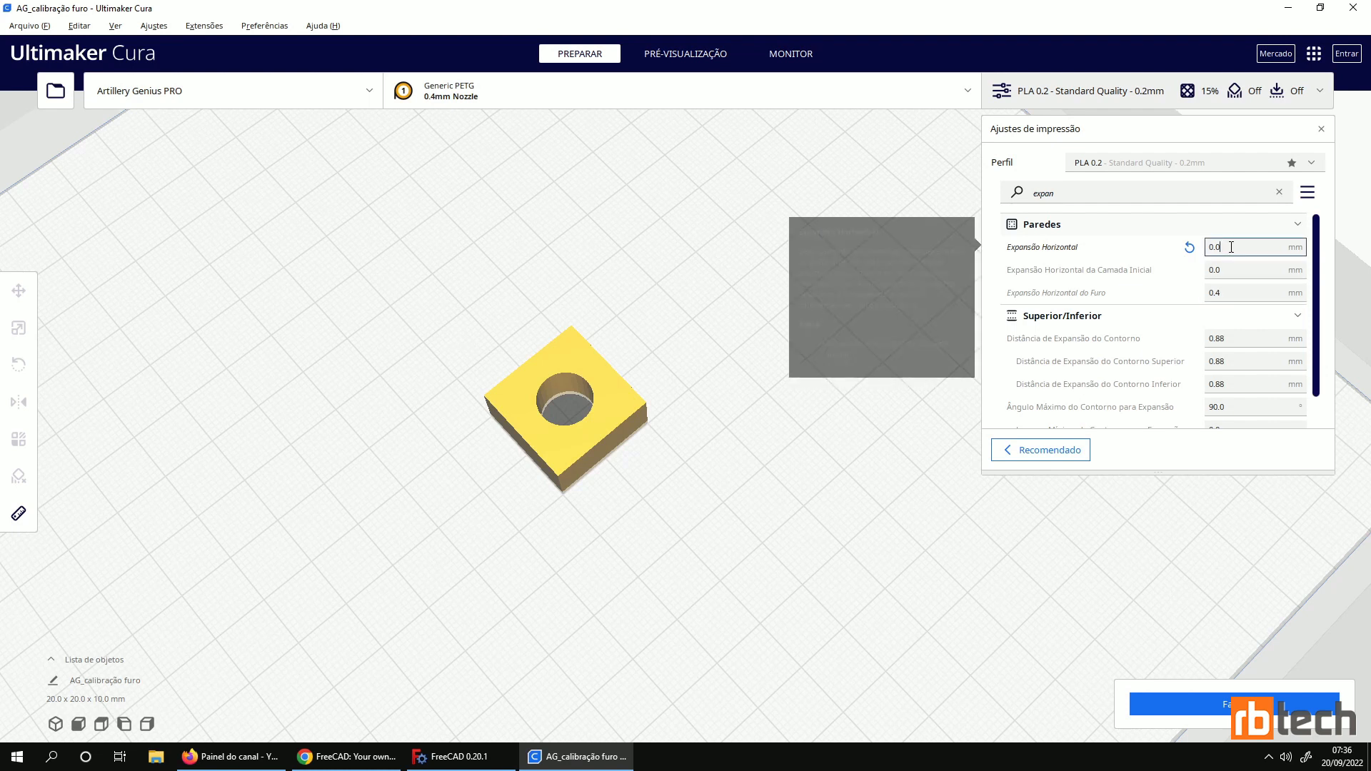
pyautogui.press('BackSpace')
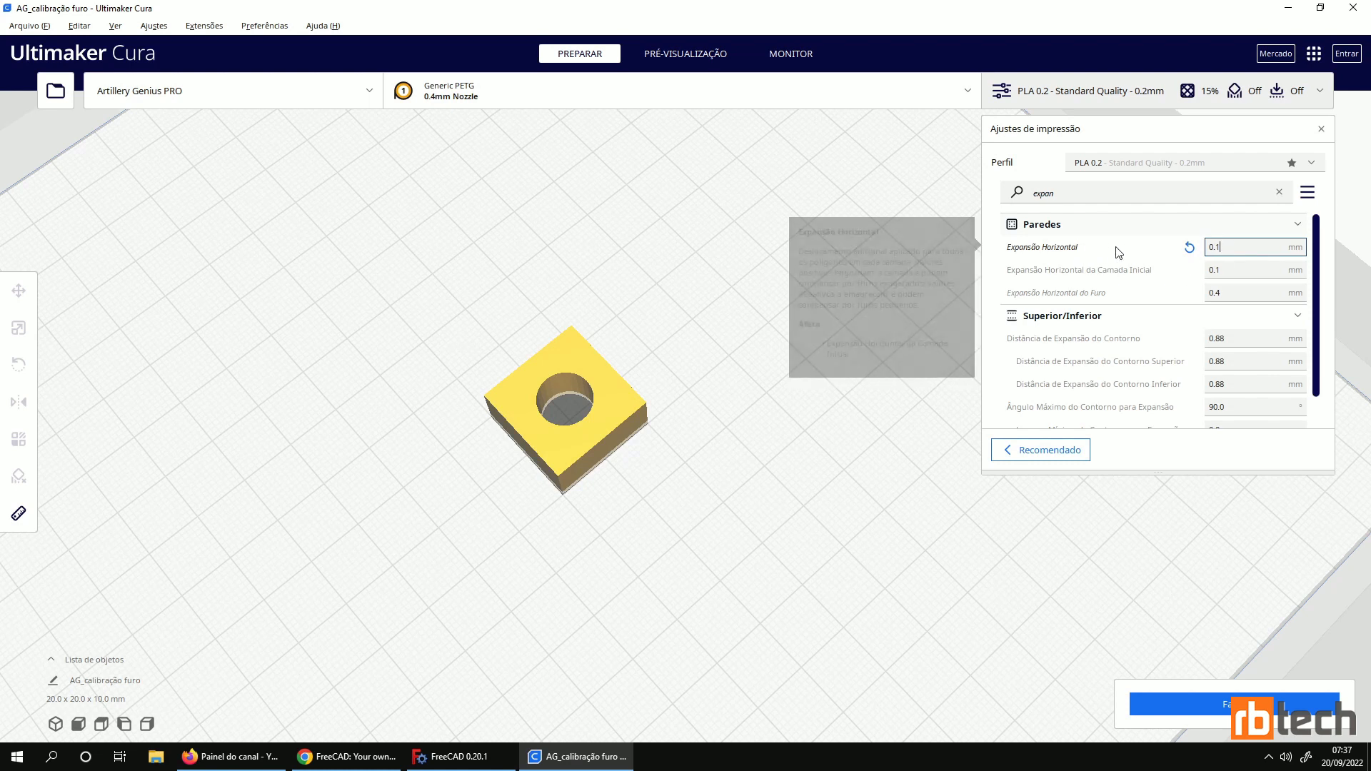
# Set the hole horizontal expansion (Expansão Horizontal do Furo) to 0.3 mm and slice the block again
pyautogui.click(1229, 293)
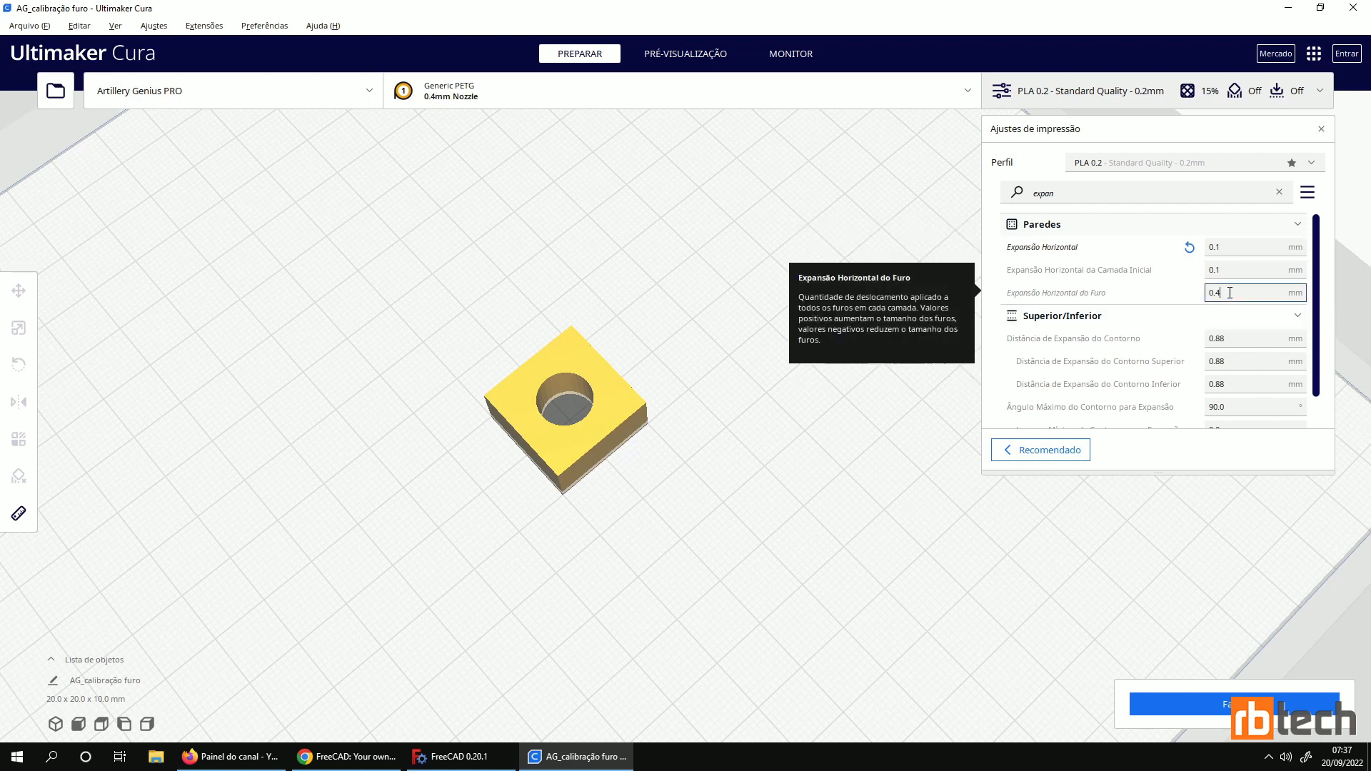
pyautogui.press('BackSpace')
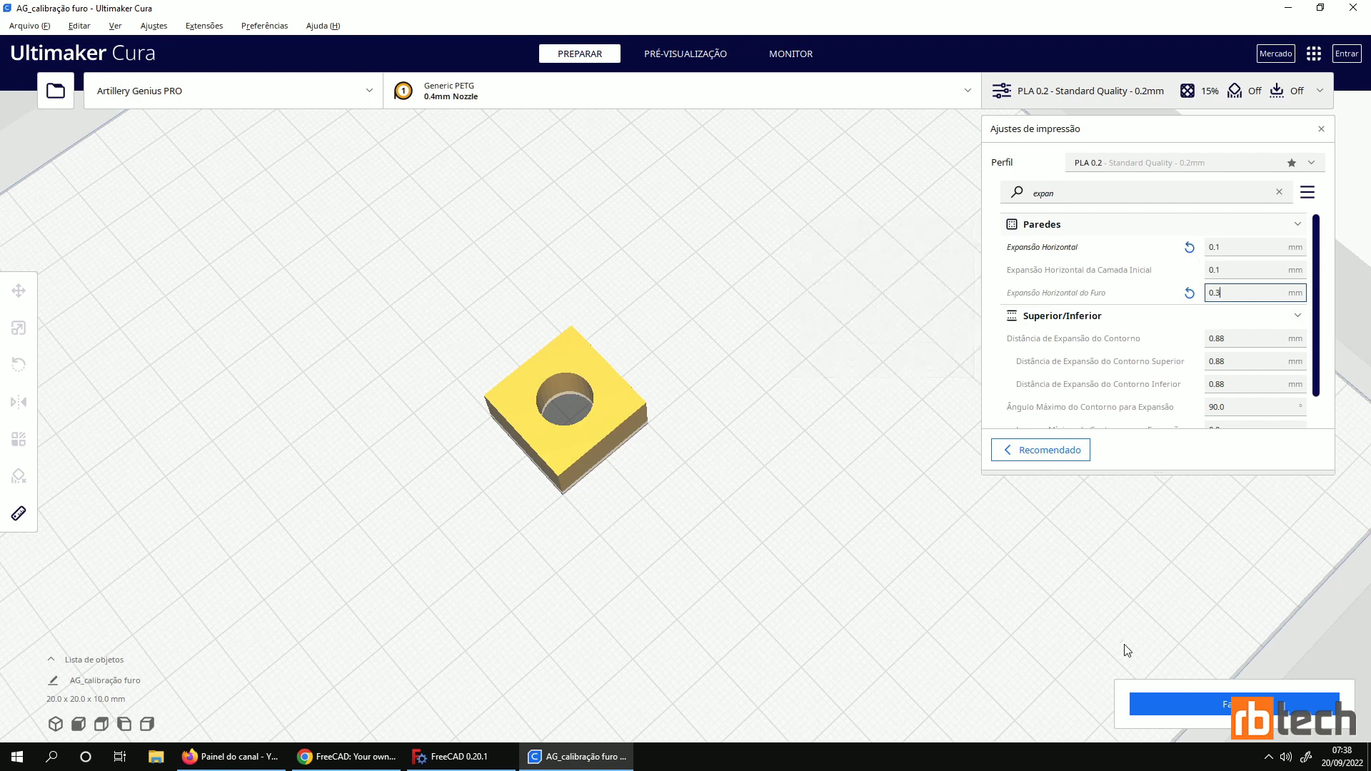
pyautogui.click(1186, 704)
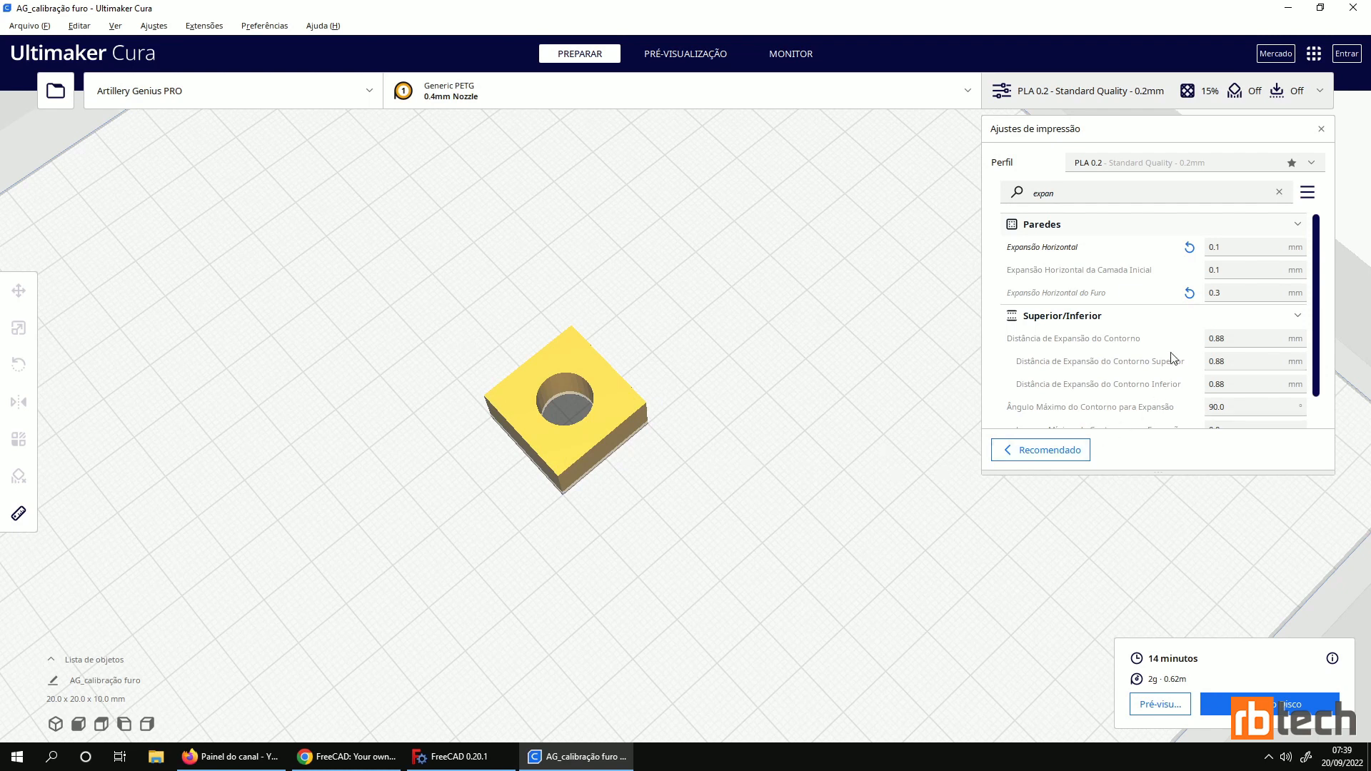
pyautogui.moveTo(1176, 307)
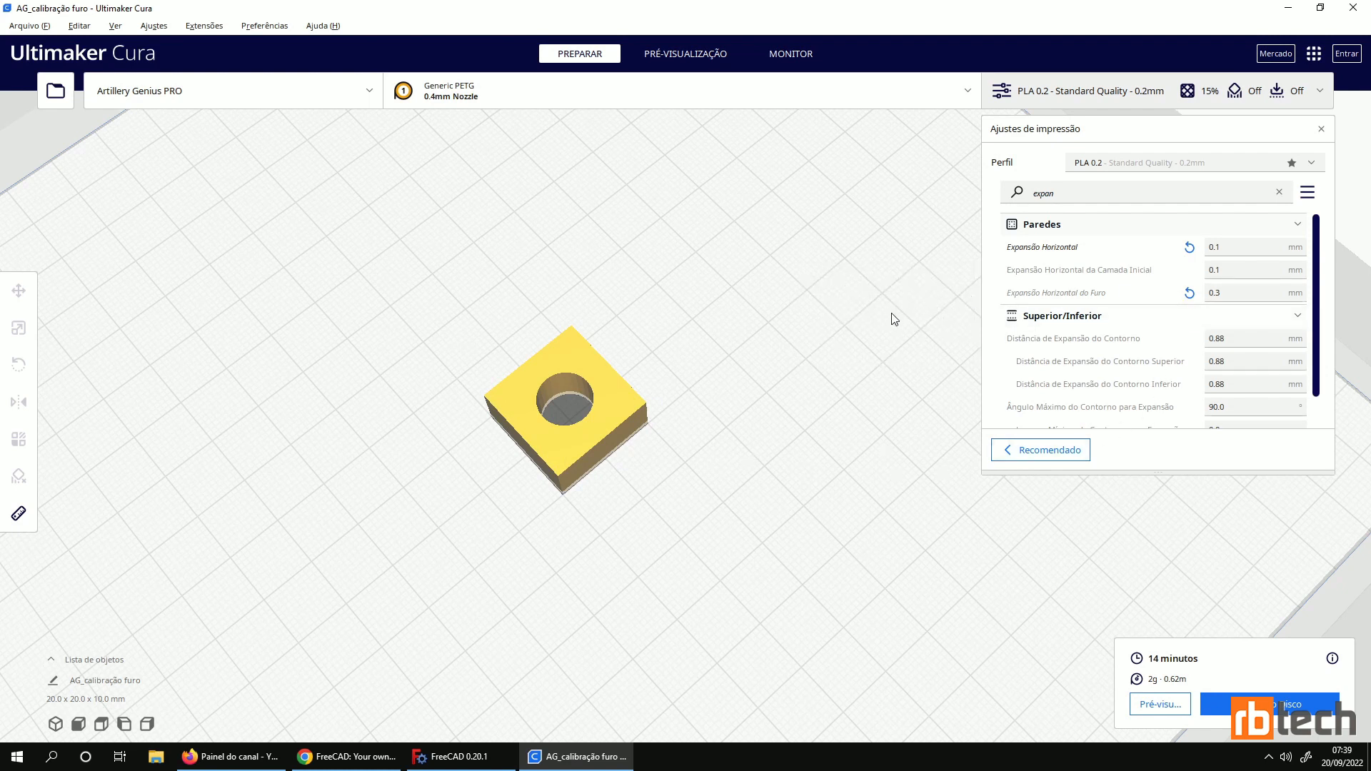